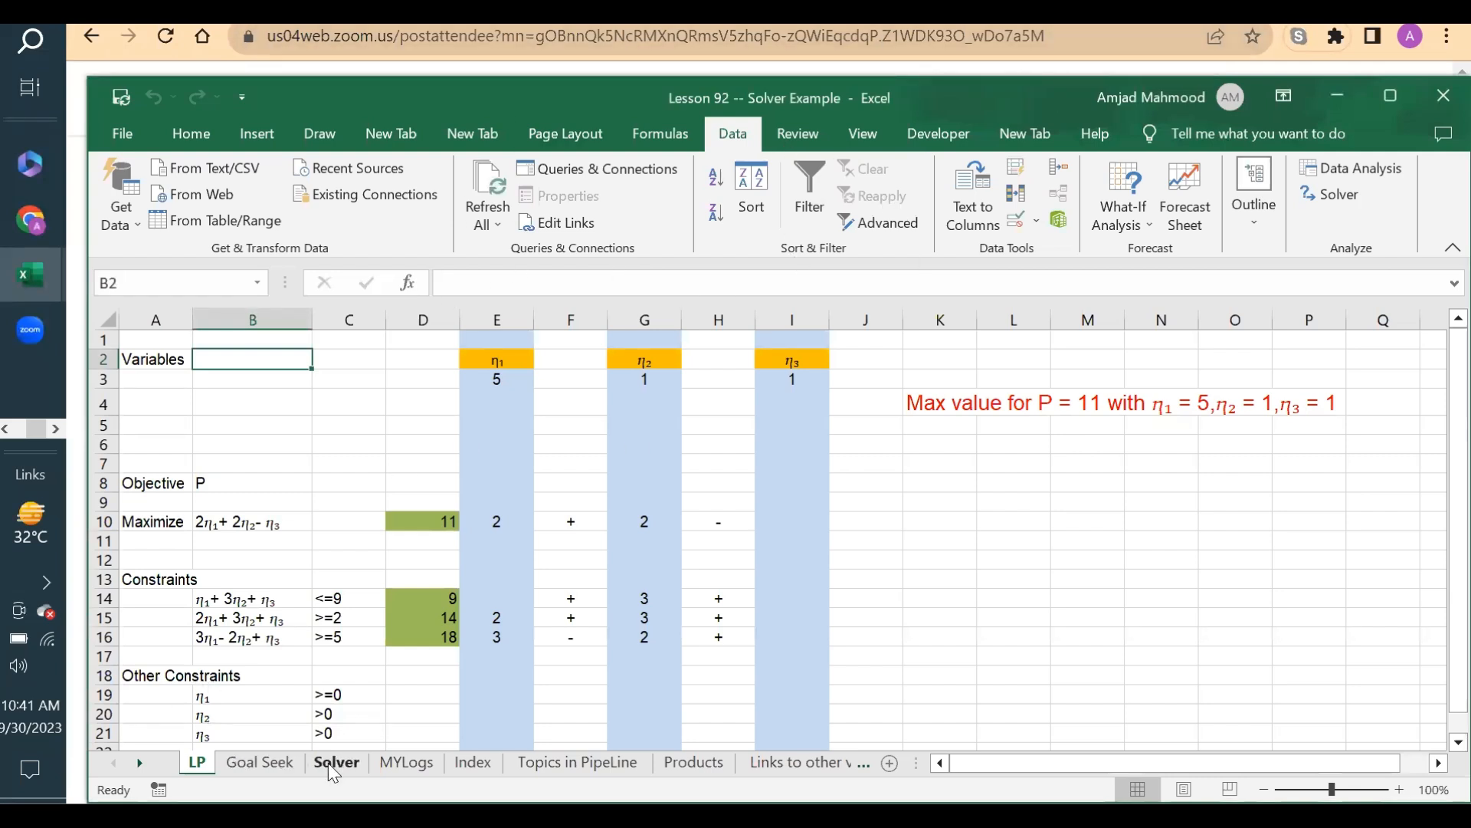
# Step: Examine the Goal Seek and Solver sheets, then inspect the Profit formula and the units sold cell on the Goal Seek sheet
pyautogui.click(259, 764)
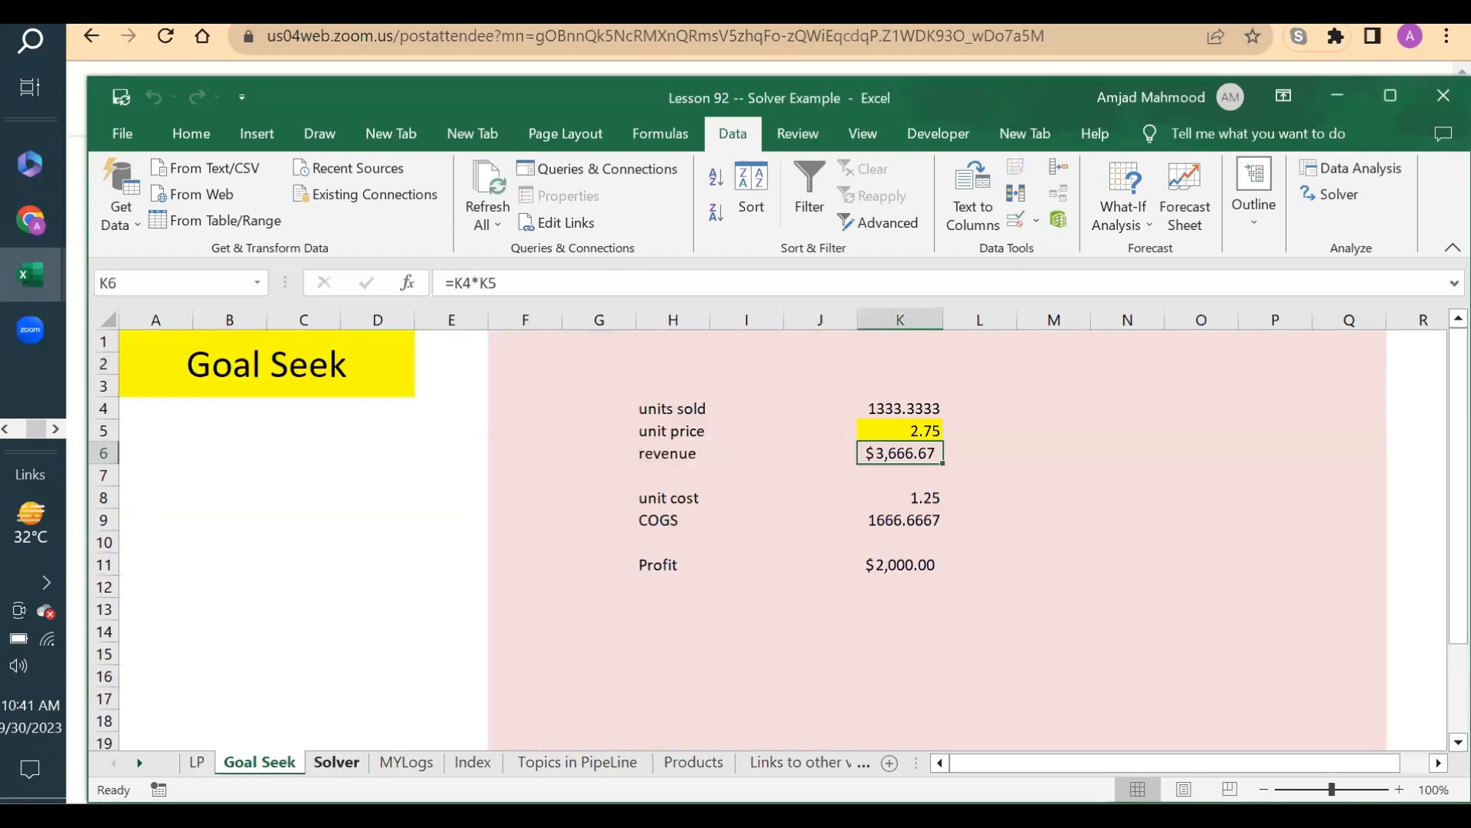
pyautogui.click(338, 762)
pyautogui.click(264, 762)
pyautogui.click(337, 761)
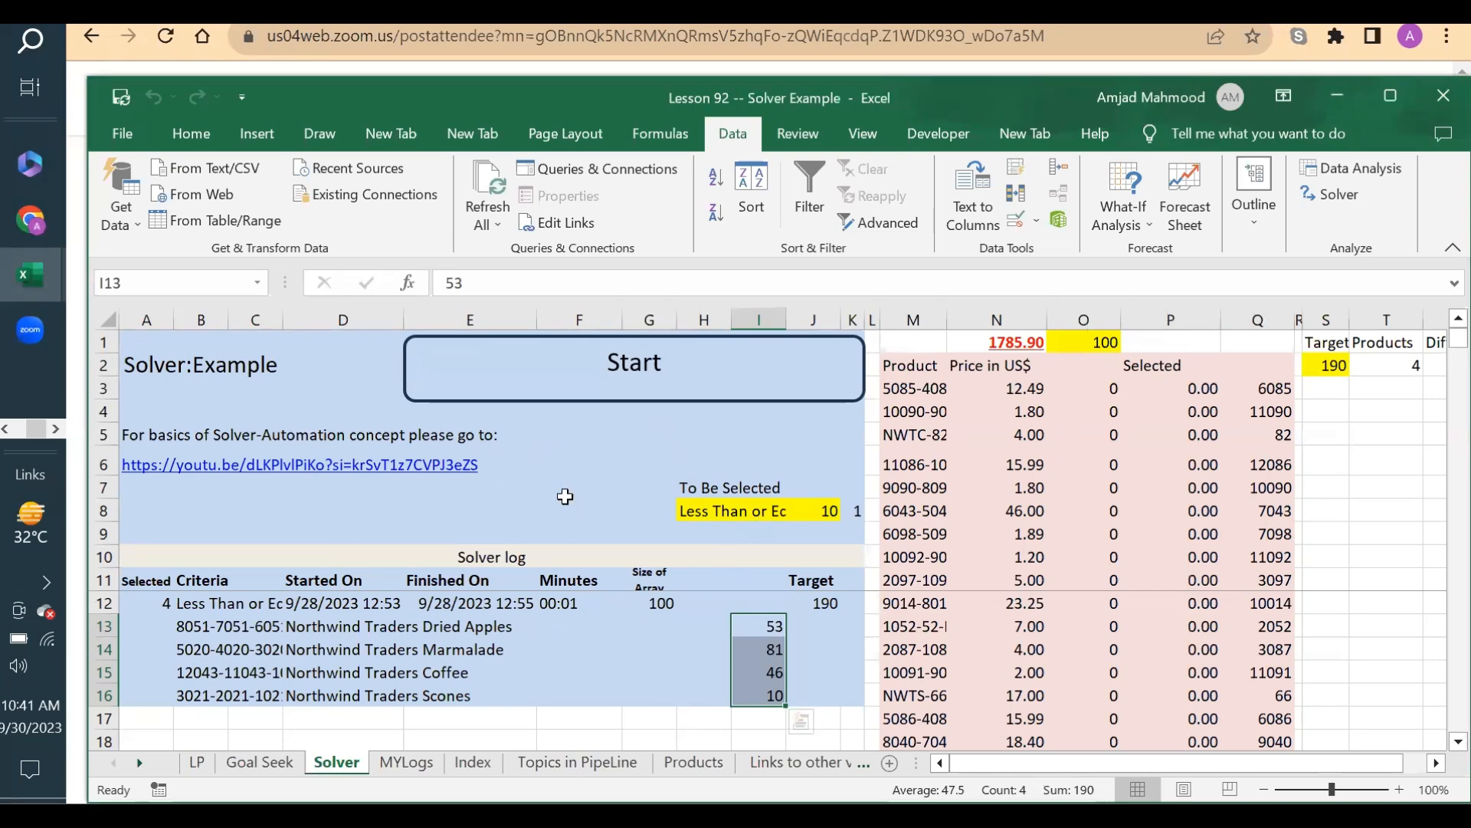
pyautogui.click(285, 764)
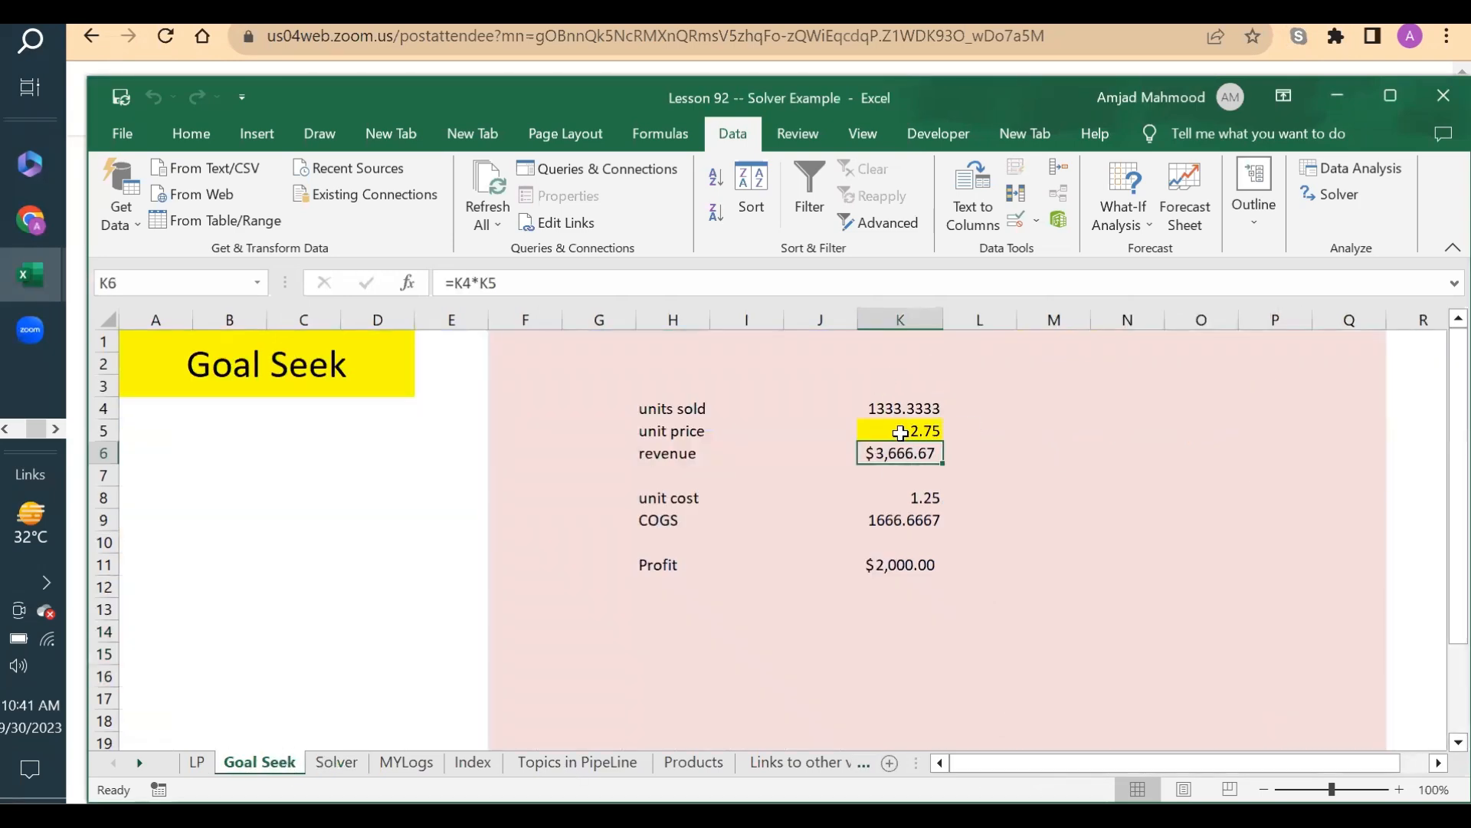
pyautogui.click(910, 565)
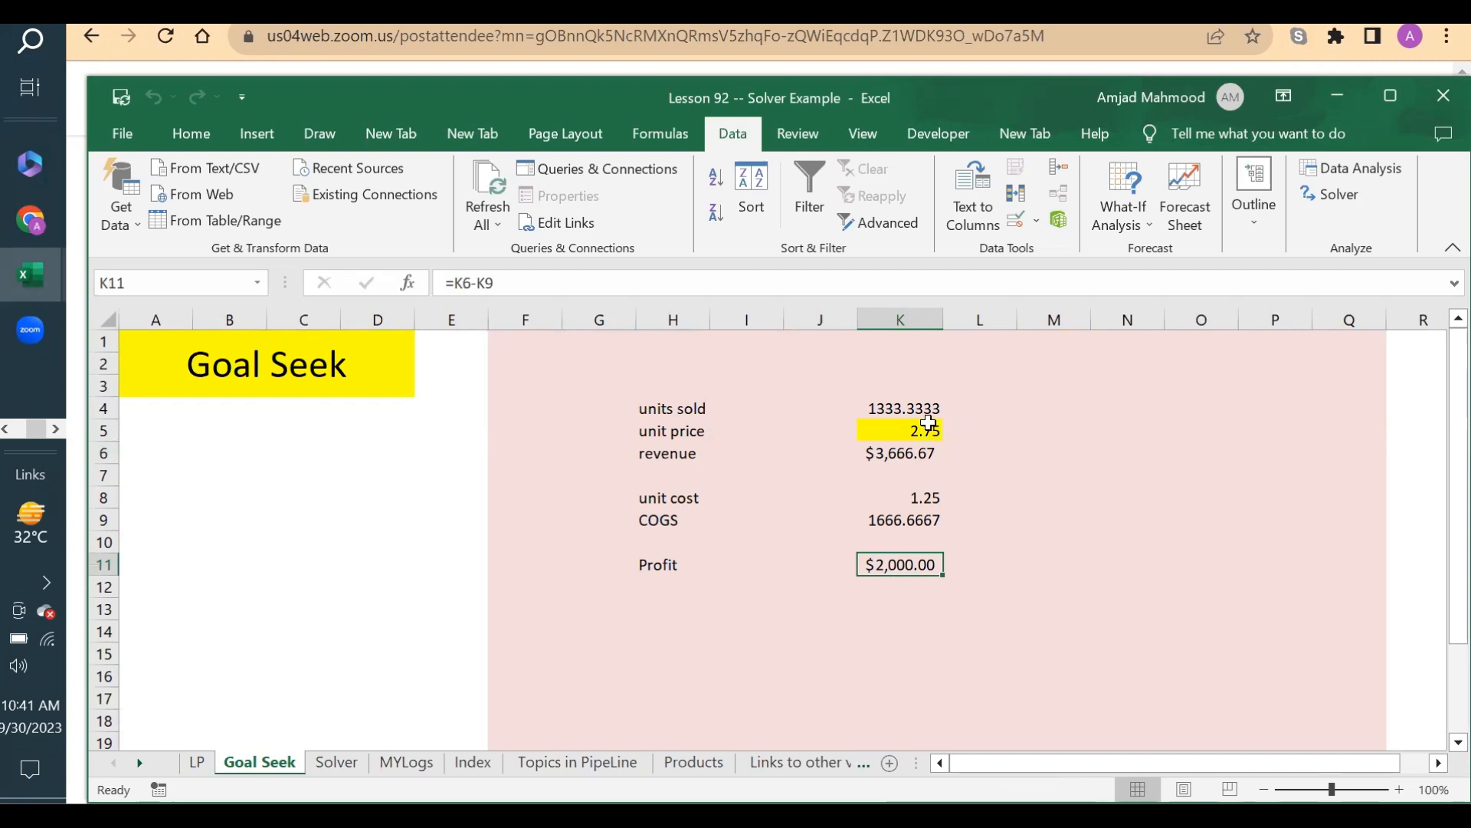
pyautogui.click(907, 409)
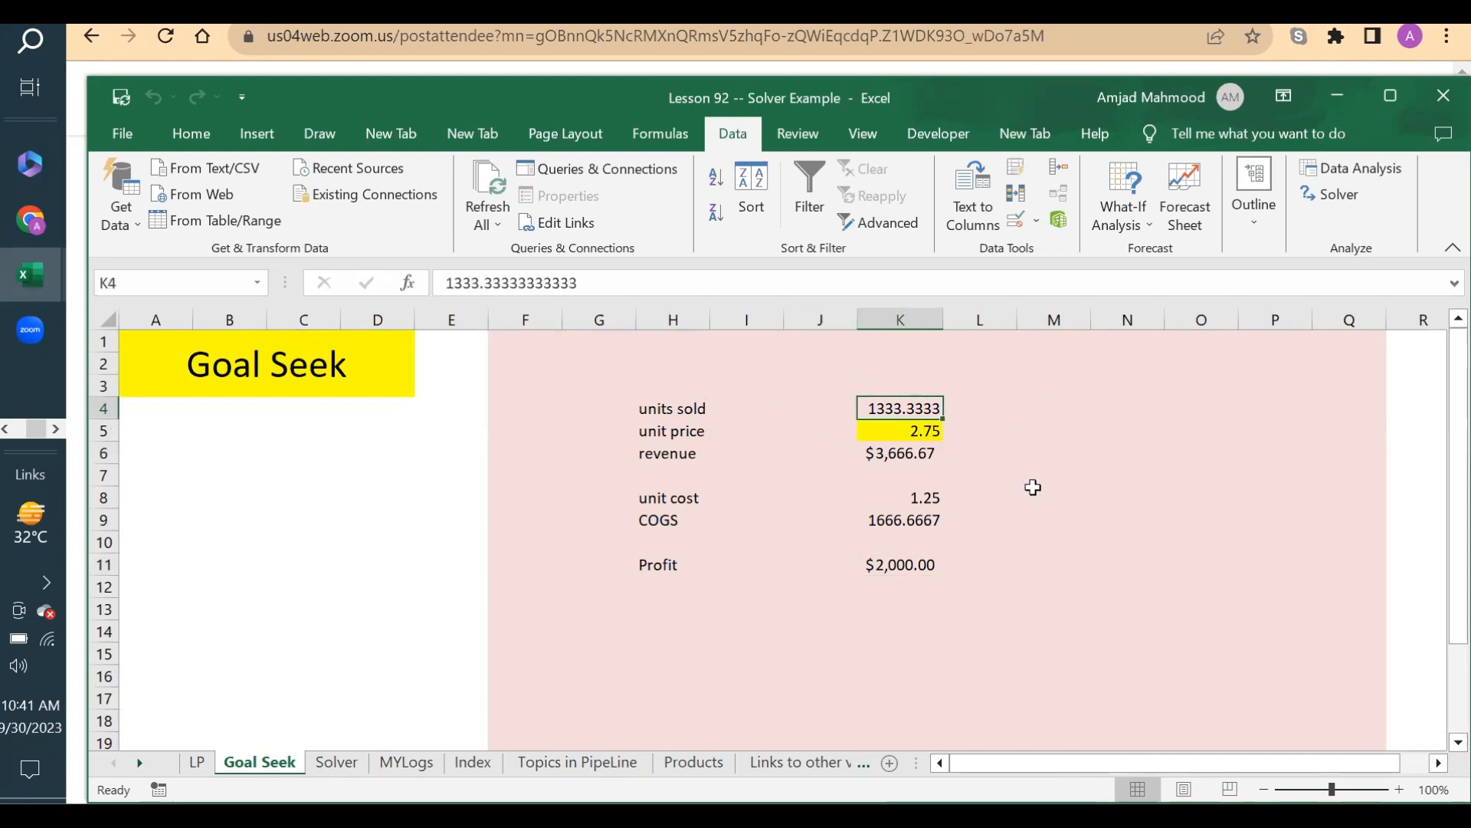
pyautogui.click(875, 564)
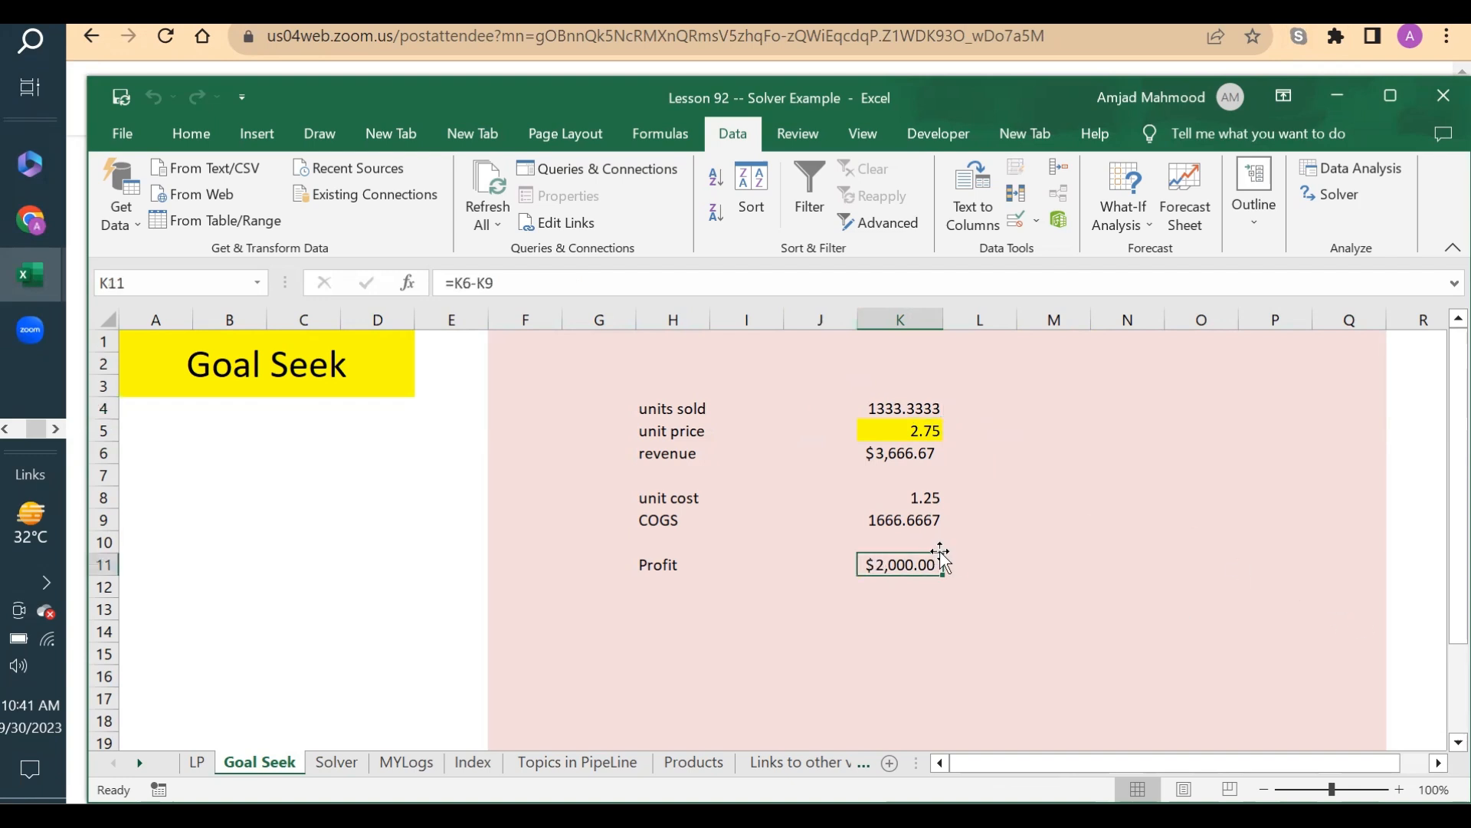
# Step: Return to the LP sheet and enlarge the workbook window to cover the browser behind it
pyautogui.click(197, 762)
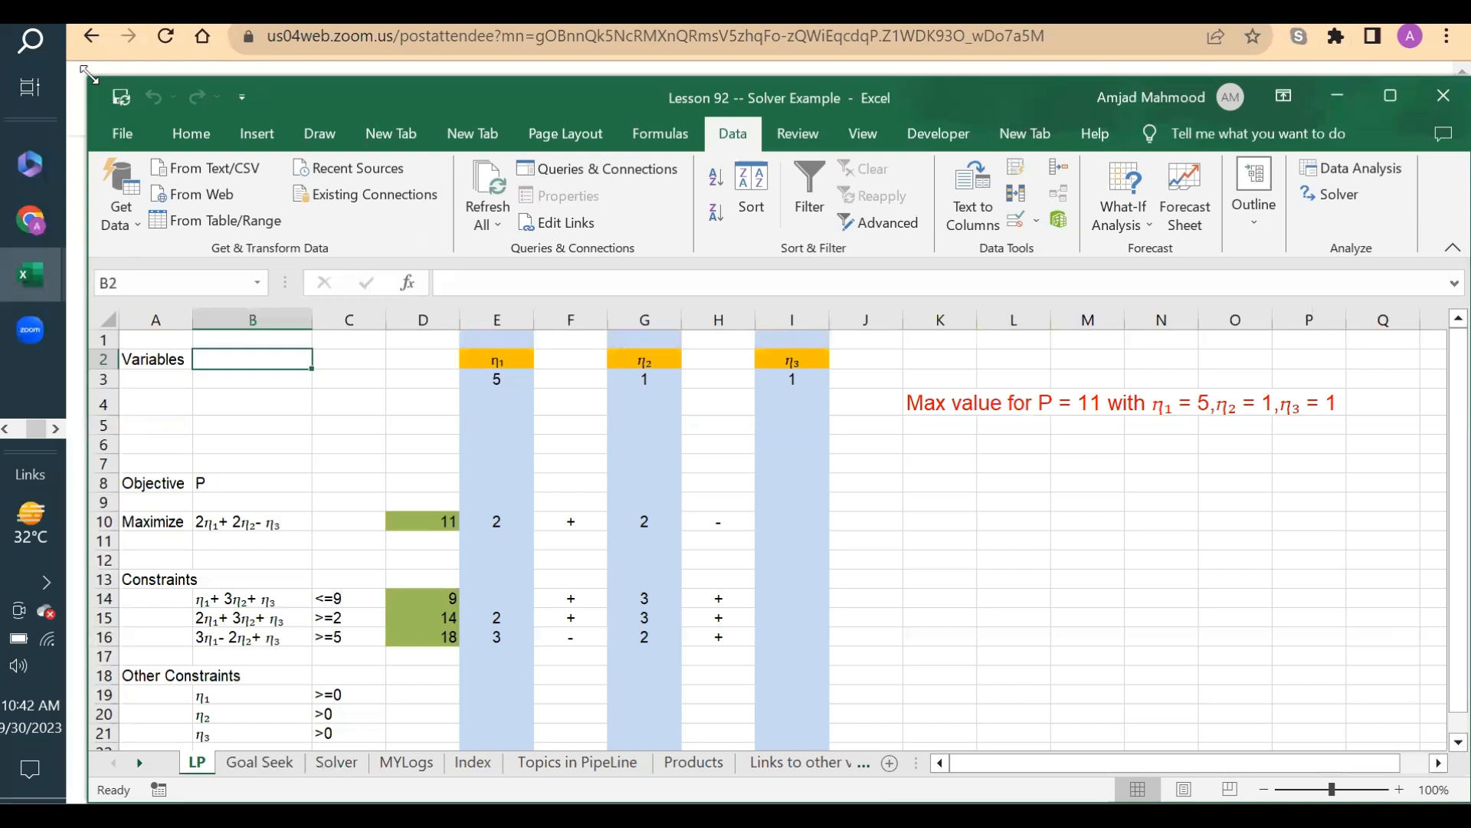
pyautogui.moveTo(86, 72); pyautogui.dragTo(68, 24)
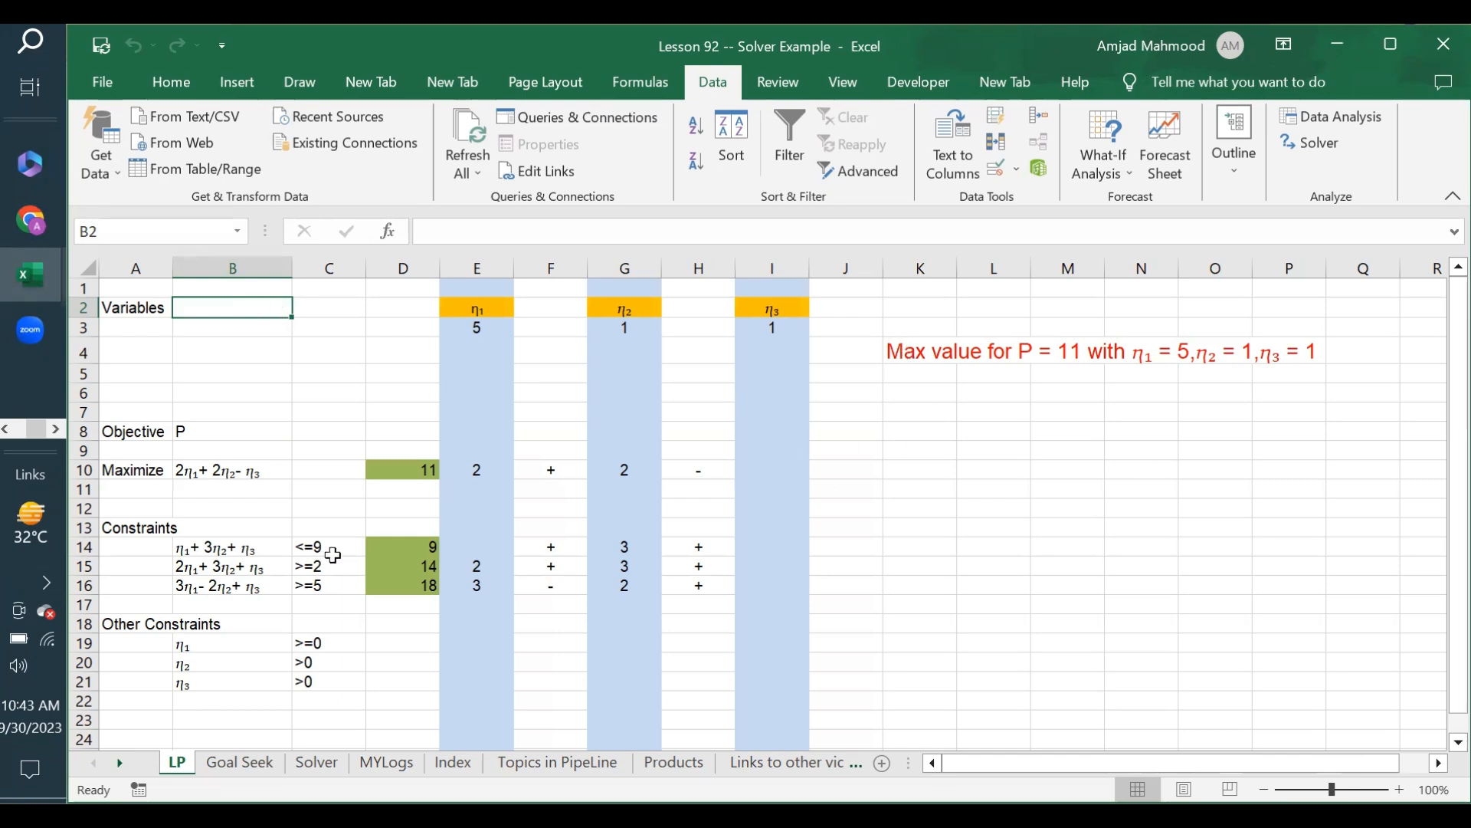
# Step: Examine the Variables row and its three variable labels in E2, G2 and I2
pyautogui.click(284, 376)
pyautogui.click(219, 309)
pyautogui.click(467, 308)
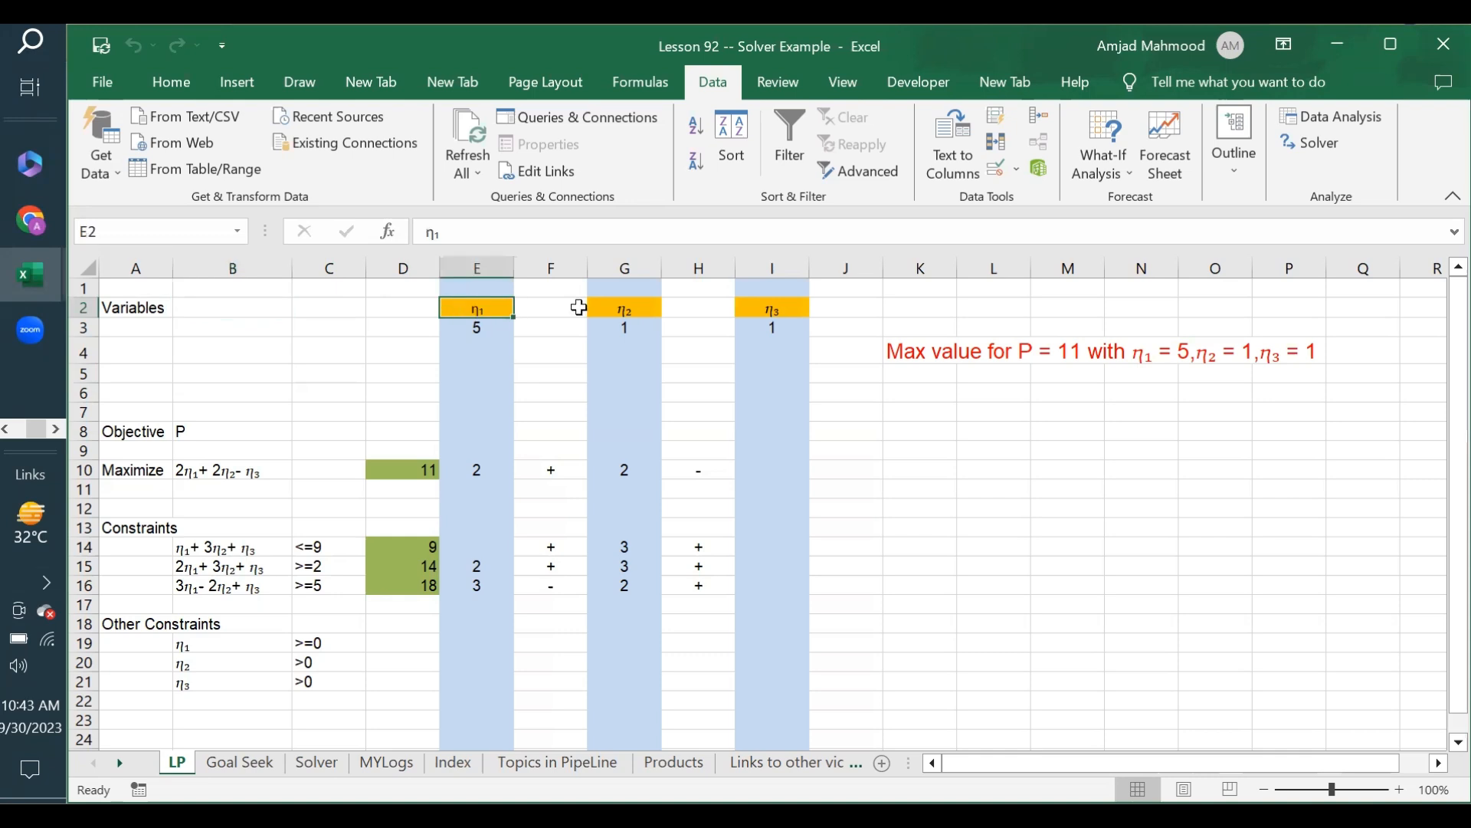
pyautogui.click(616, 311)
pyautogui.click(770, 311)
# Step: Replace the η in the first variable's label in E2 with Z, keeping the subscript, and undo the replacement
pyautogui.click(465, 310)
pyautogui.moveTo(420, 231); pyautogui.dragTo(435, 232)
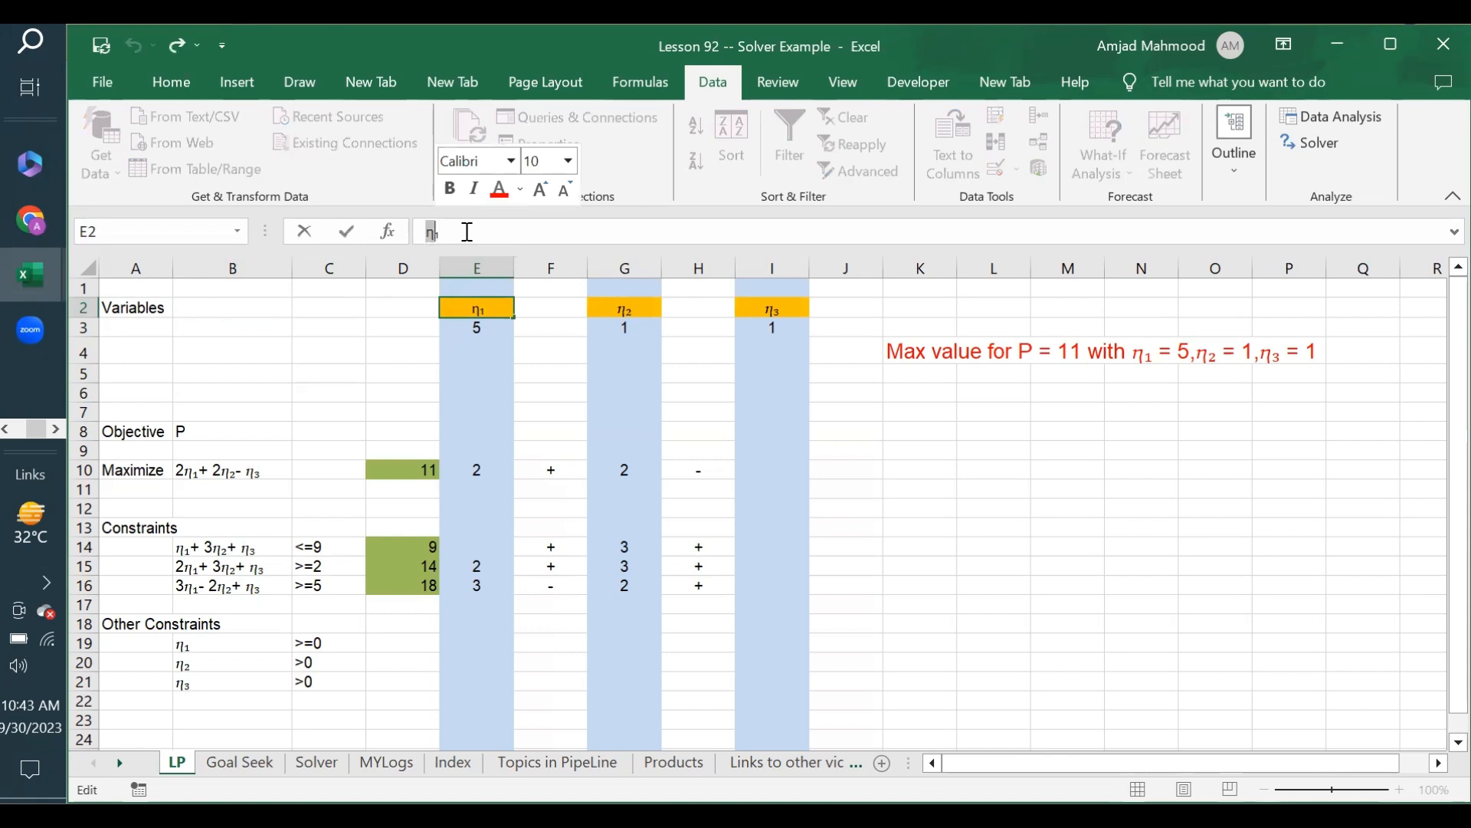
pyautogui.press('Escape')
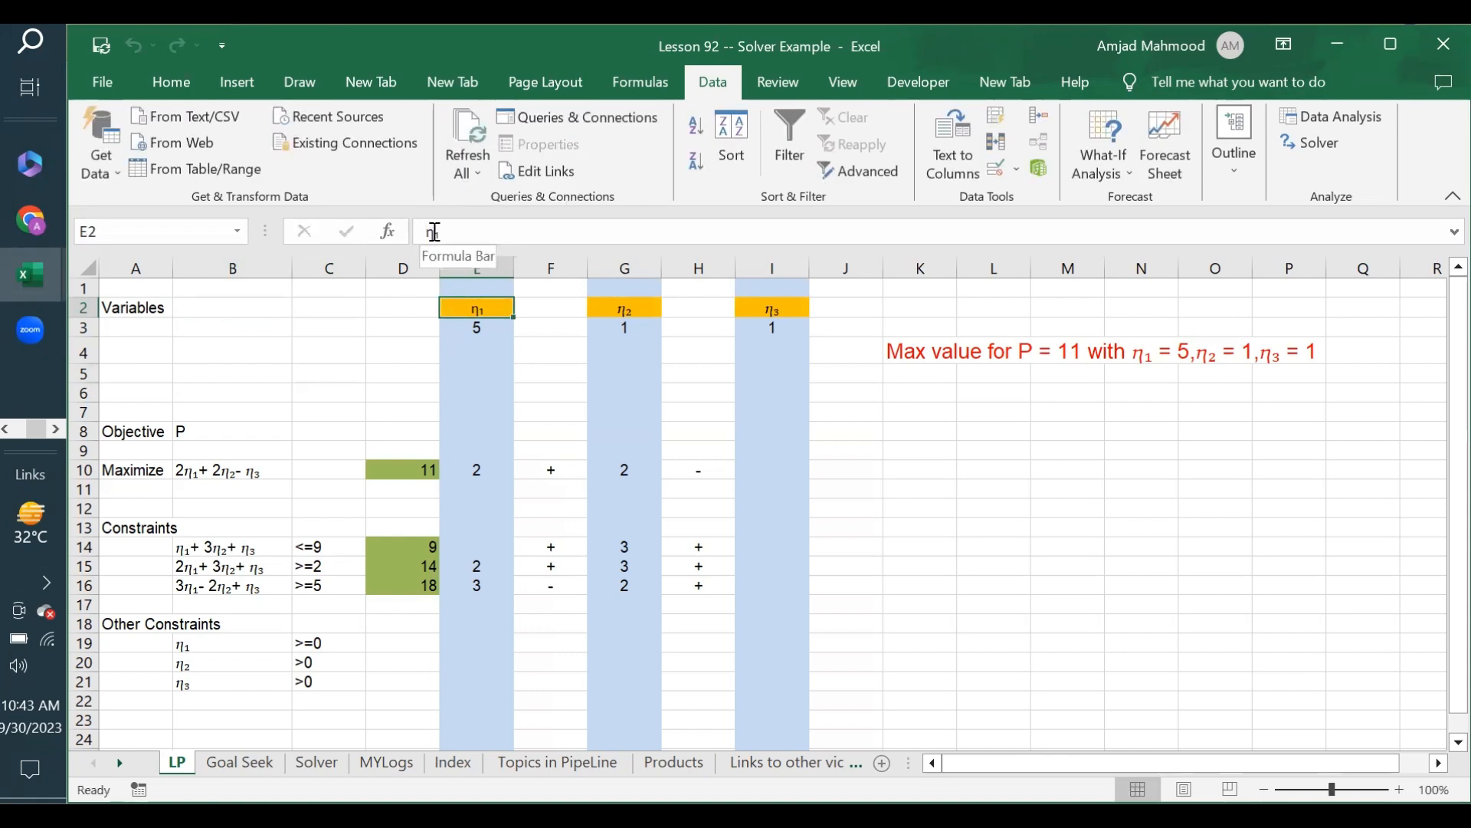
pyautogui.moveTo(434, 232); pyautogui.dragTo(413, 238)
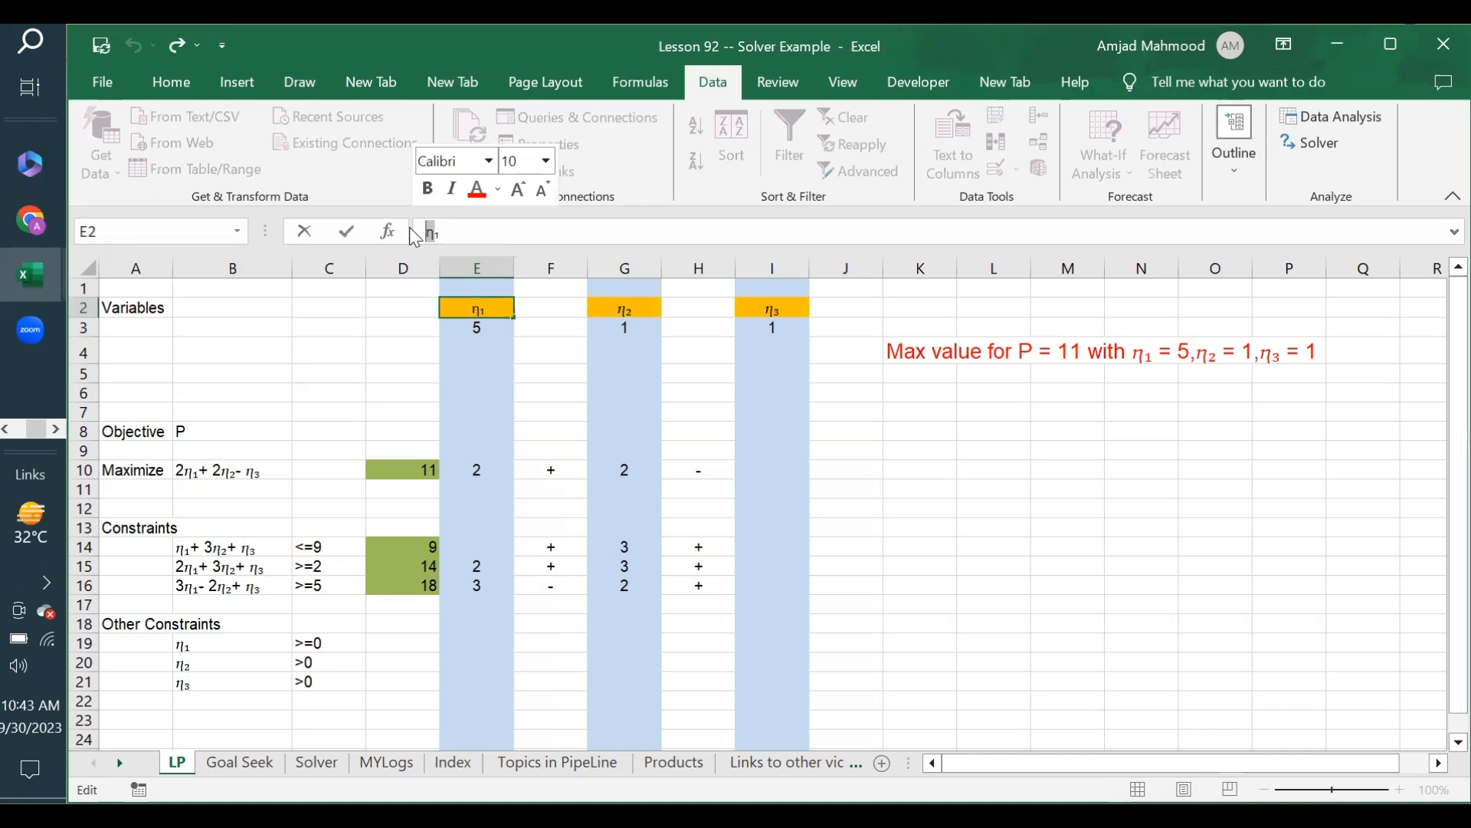
pyautogui.write('Z')
pyautogui.press('Return')
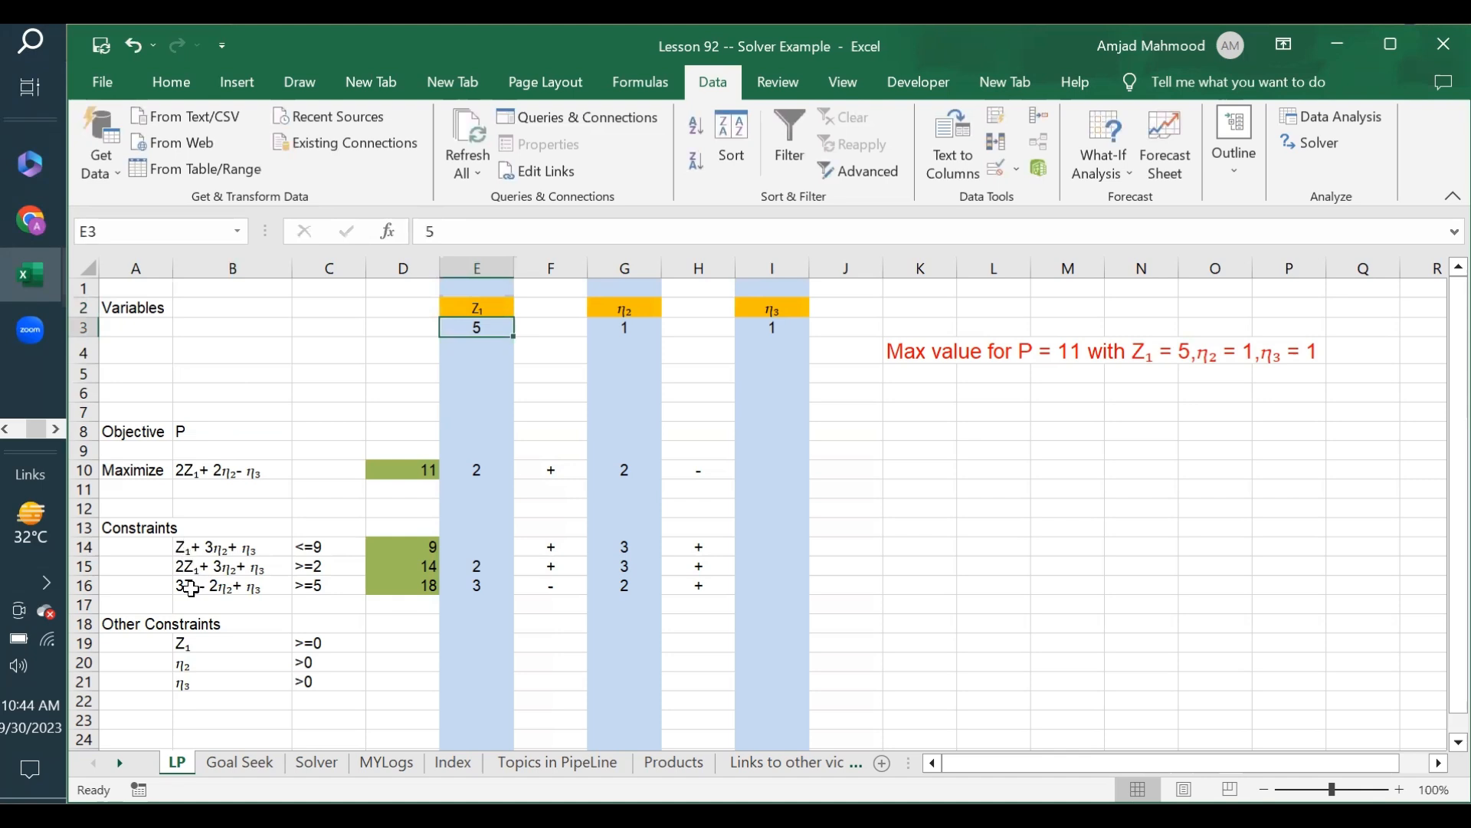
pyautogui.click(476, 304)
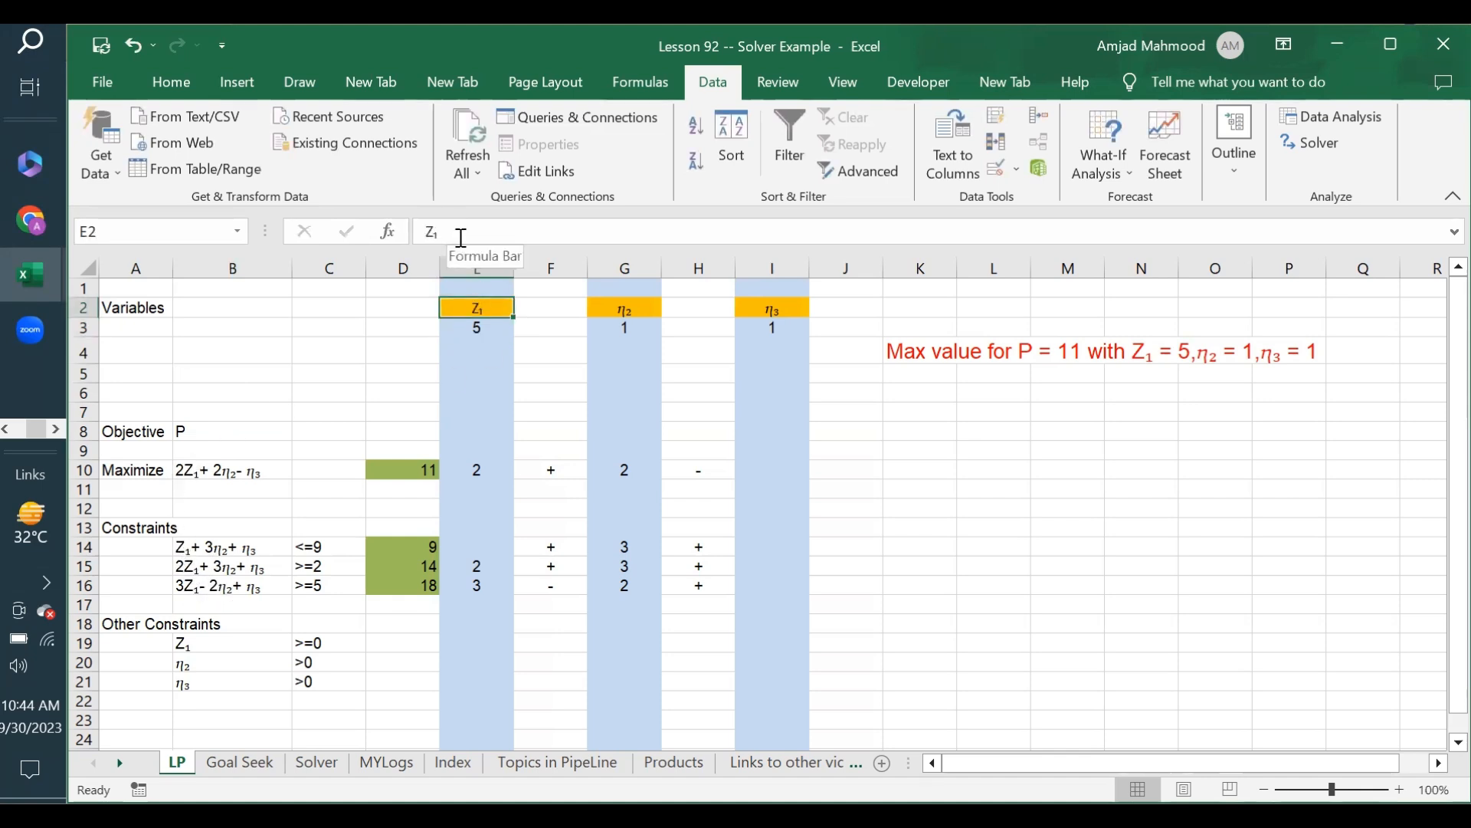
pyautogui.hotkey('ctrl', 'z')
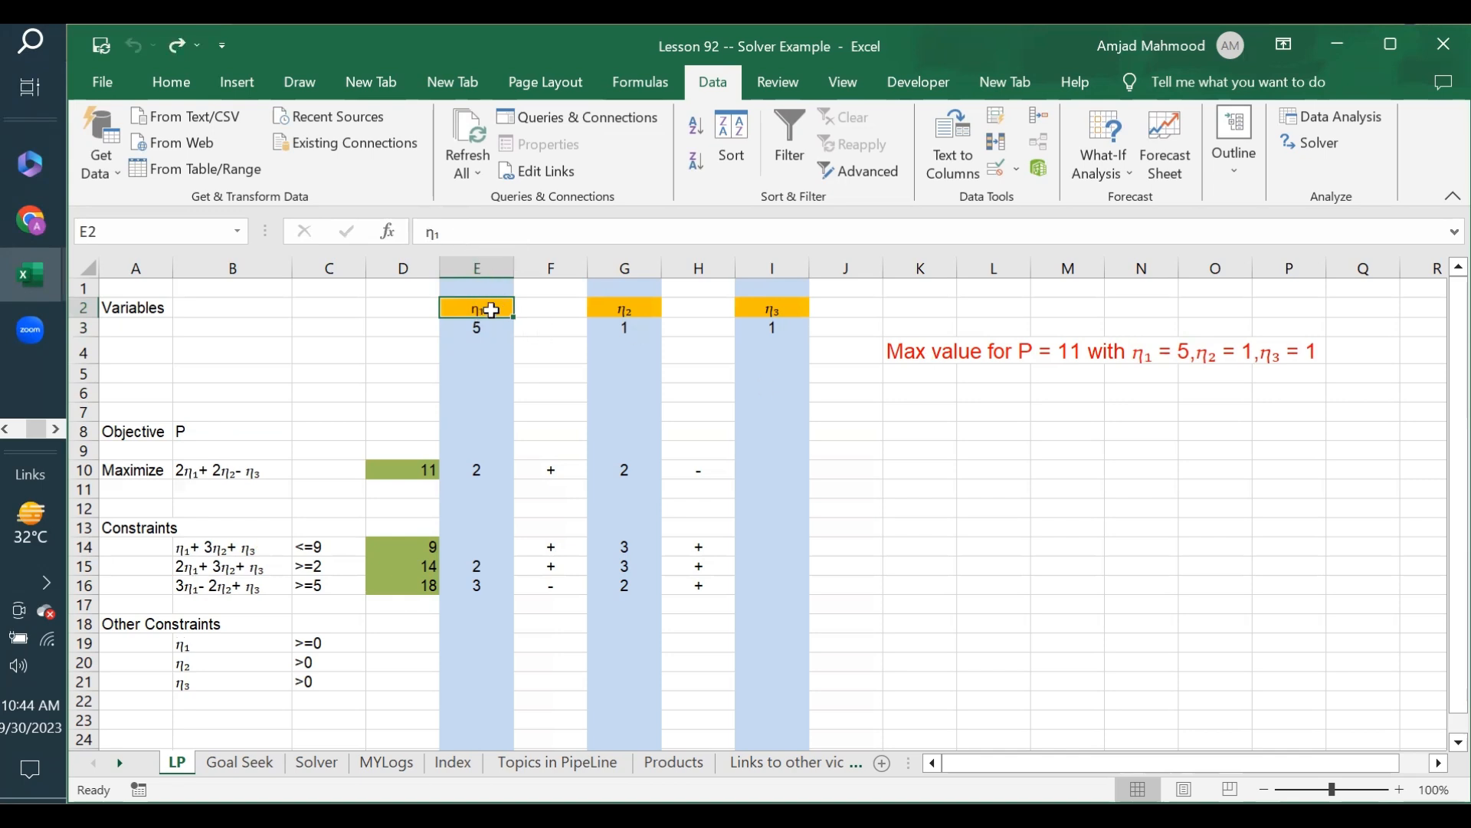
# Step: Inspect the variable labels, the result message formula in K4, and the objective's name, value formula and expression
pyautogui.click(617, 308)
pyautogui.click(775, 306)
pyautogui.click(475, 303)
pyautogui.click(894, 354)
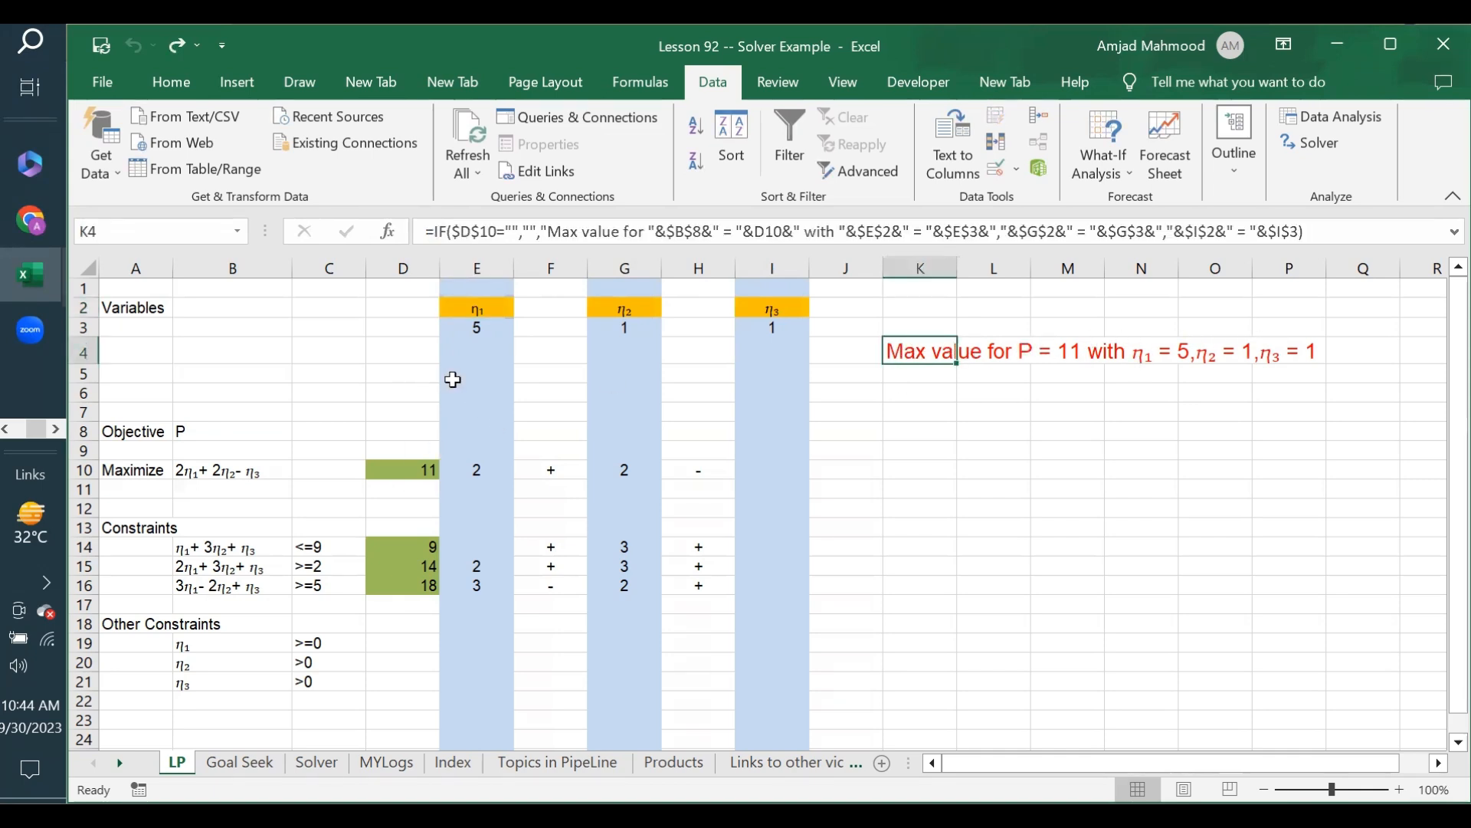
pyautogui.click(397, 467)
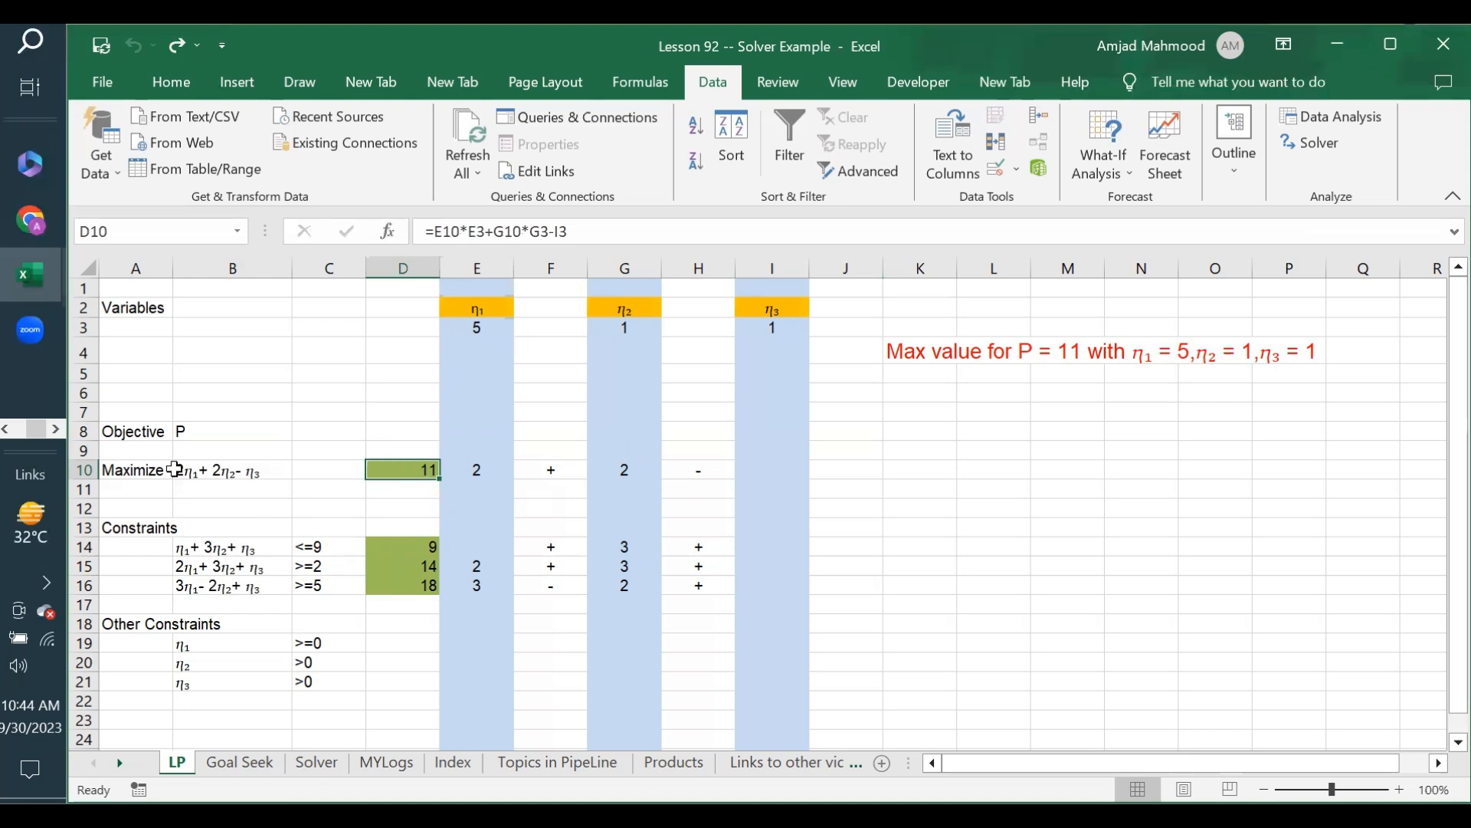
pyautogui.click(126, 469)
pyautogui.click(272, 469)
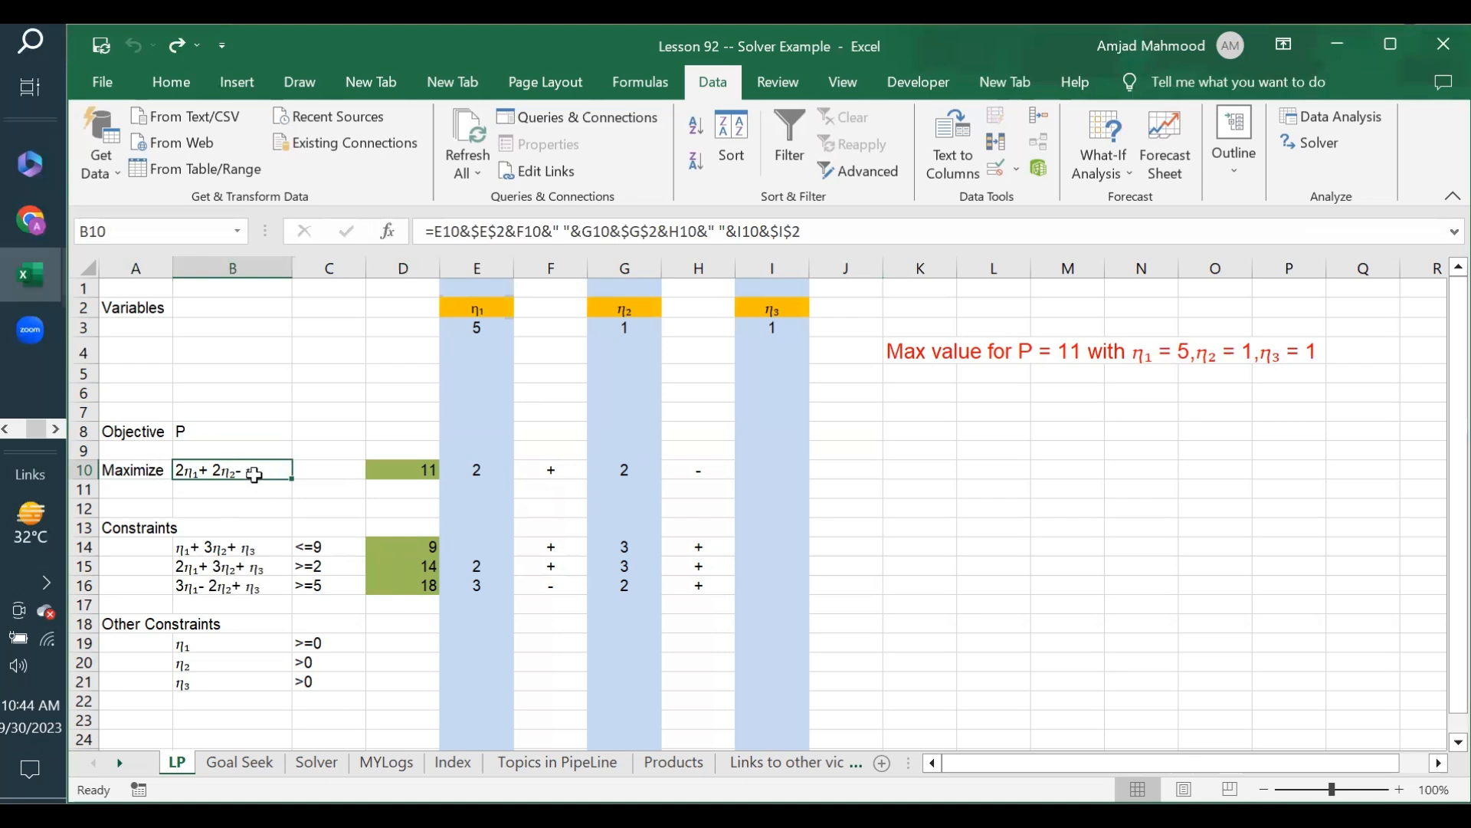
pyautogui.click(215, 431)
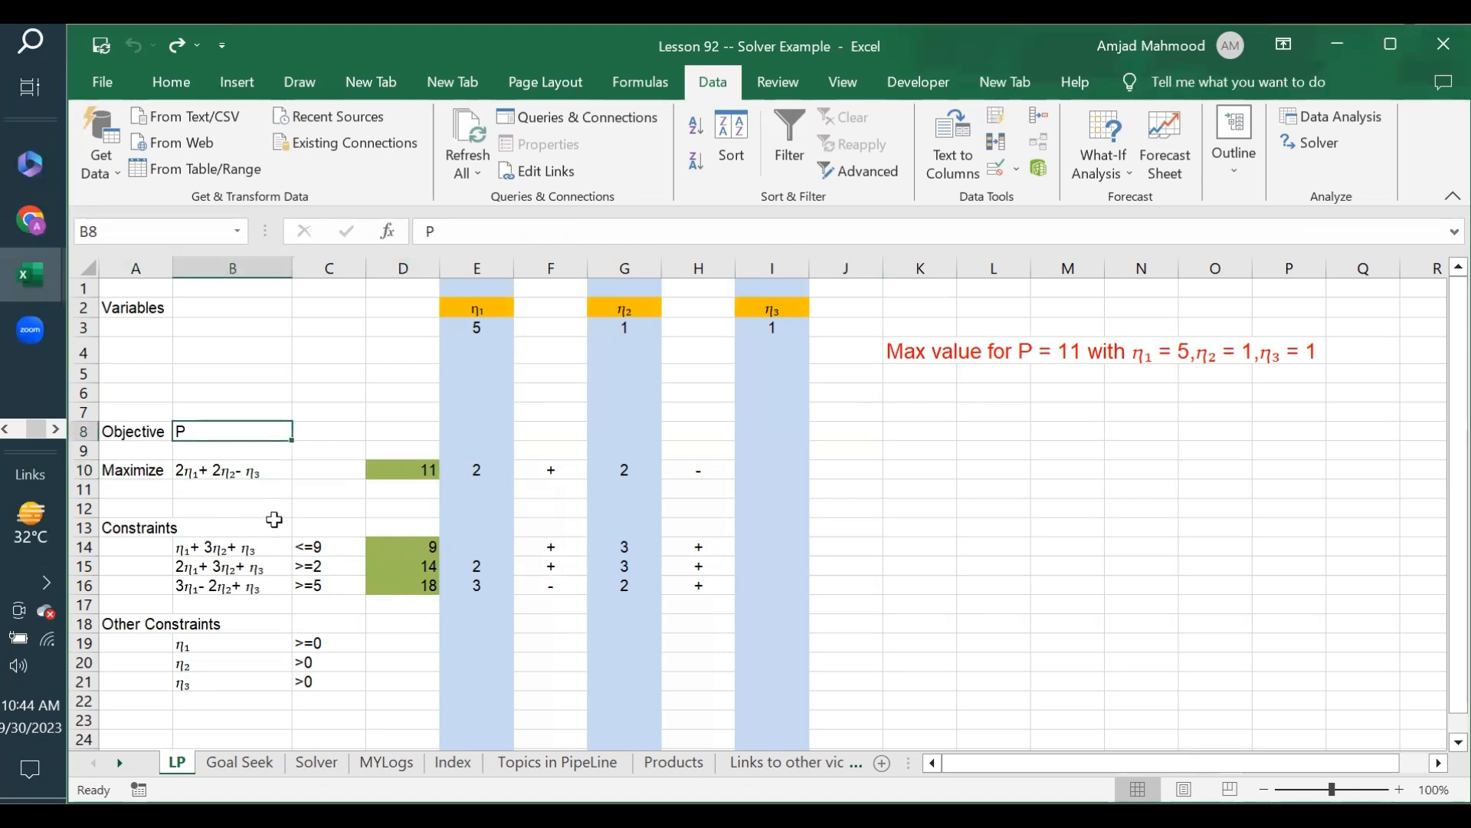
# Step: Trace how the objective formula in D10 uses the coefficients in E10 and G10 and the variable value in G3
pyautogui.click(431, 469)
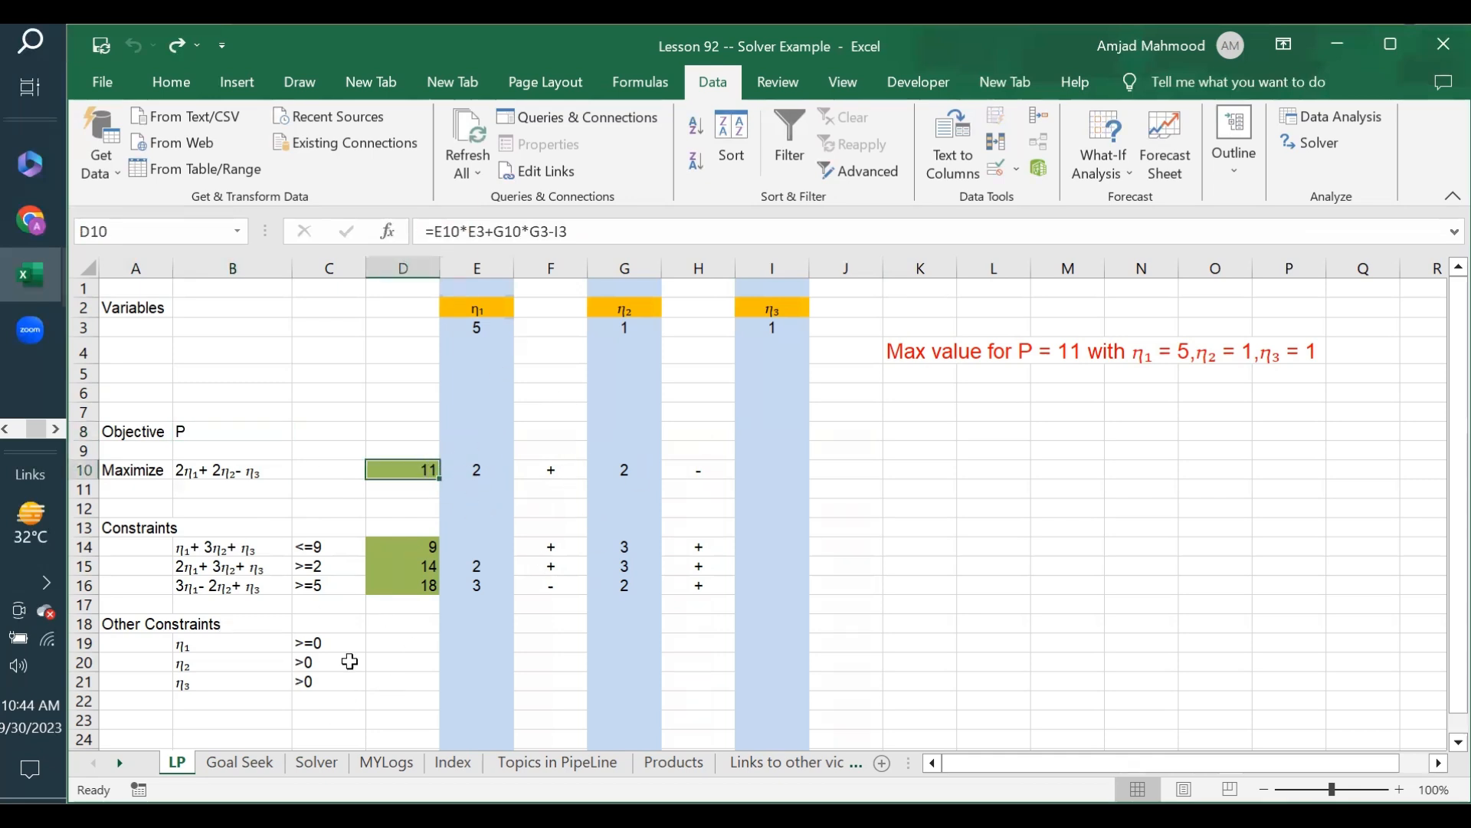
pyautogui.click(480, 469)
pyautogui.click(192, 469)
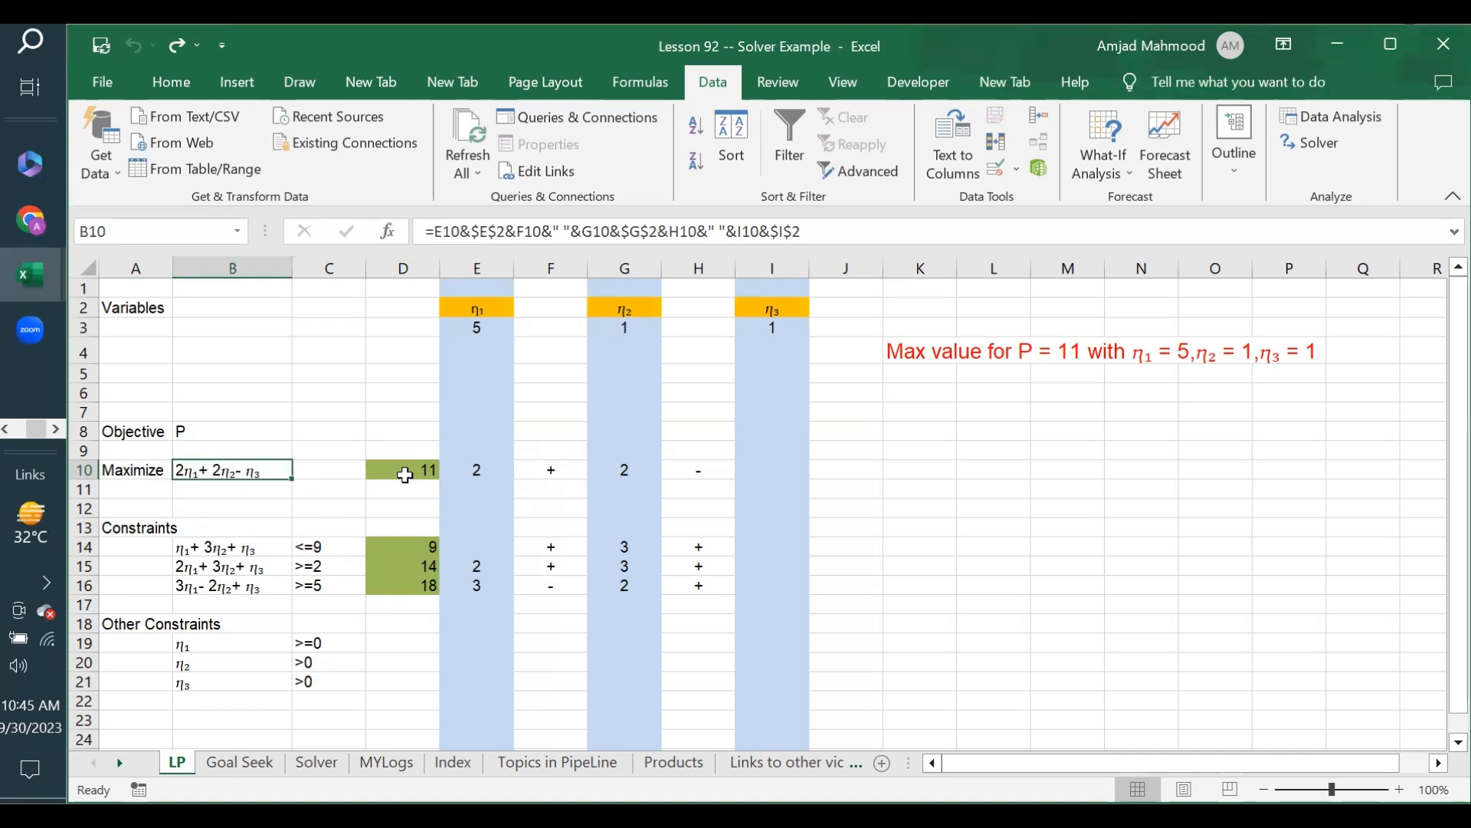
pyautogui.click(479, 469)
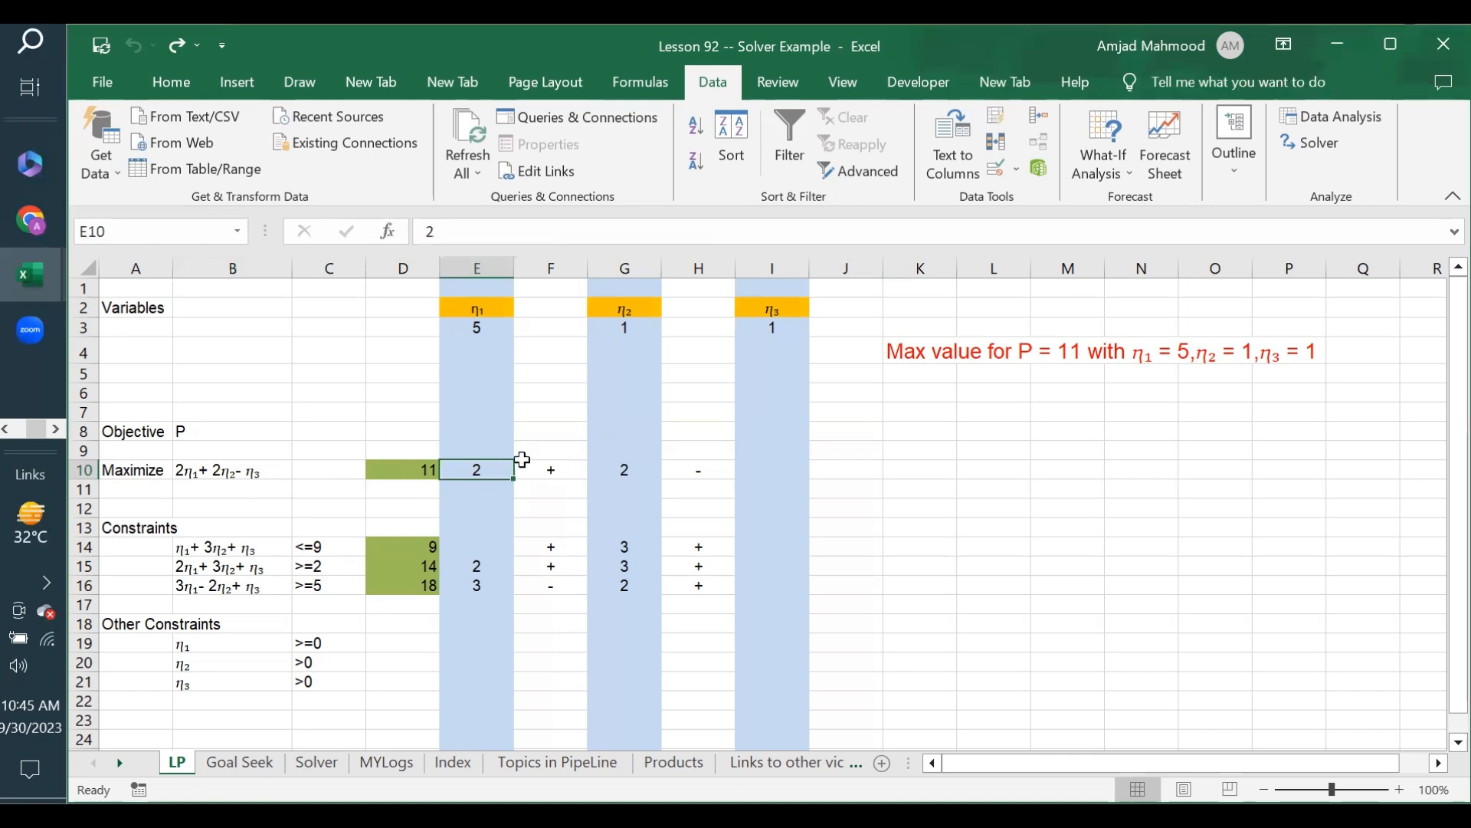
pyautogui.click(613, 472)
pyautogui.click(622, 322)
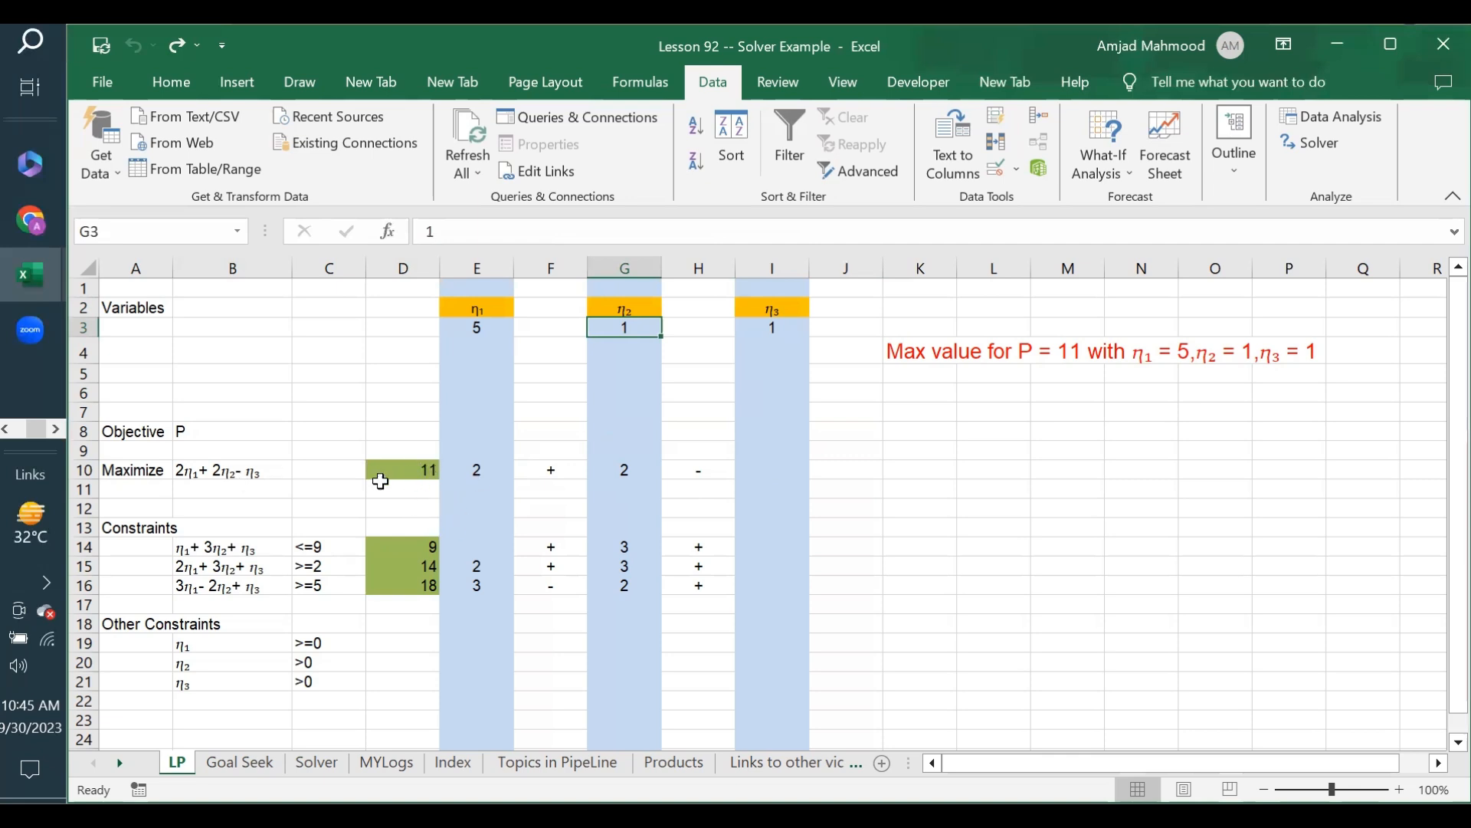
pyautogui.click(404, 468)
# Step: Examine the three constraint expressions in B14:B16 and the first constraint's coefficient cells E14 and G14
pyautogui.moveTo(203, 546); pyautogui.dragTo(229, 584)
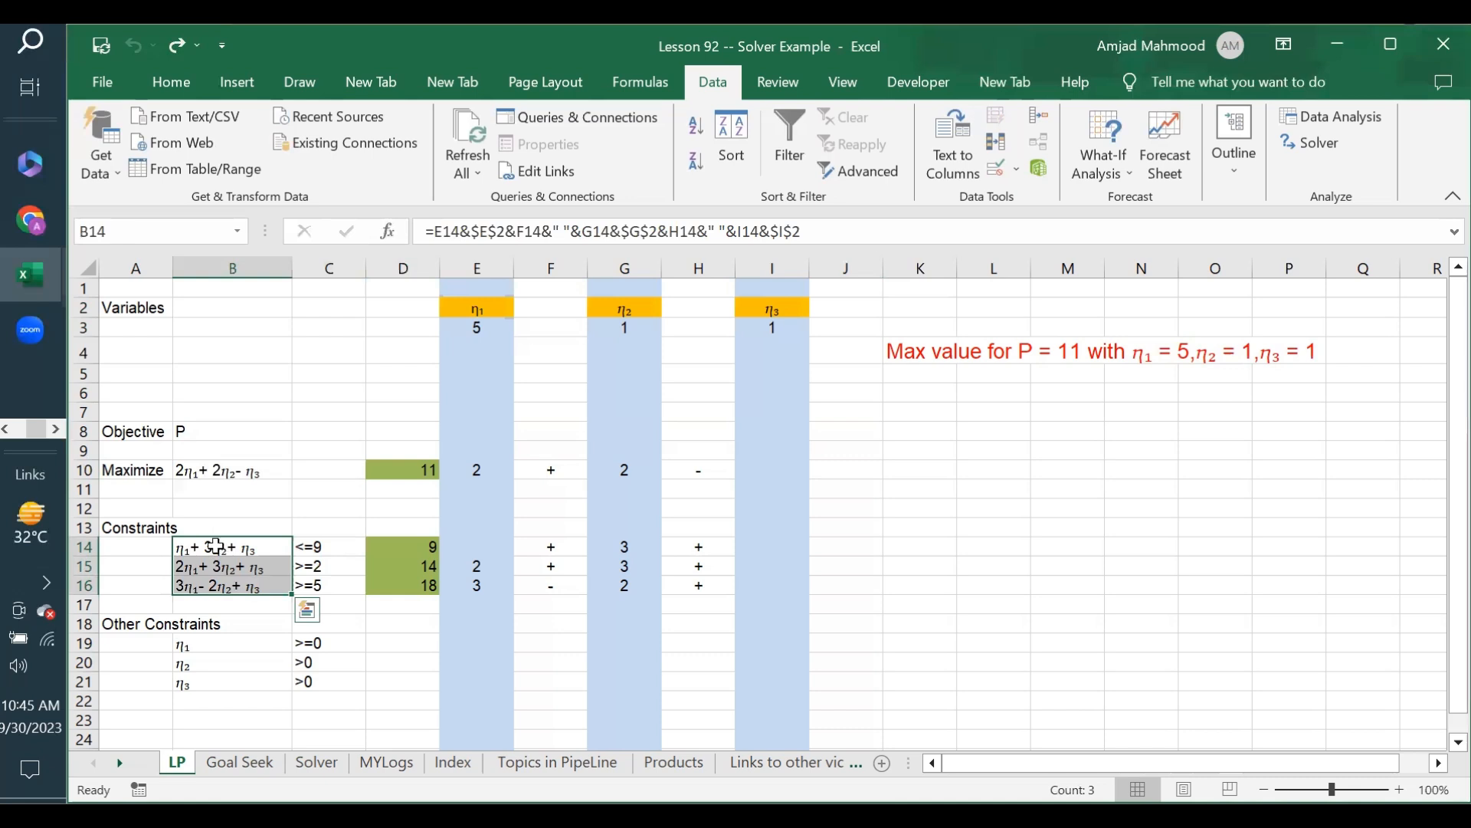
pyautogui.click(221, 549)
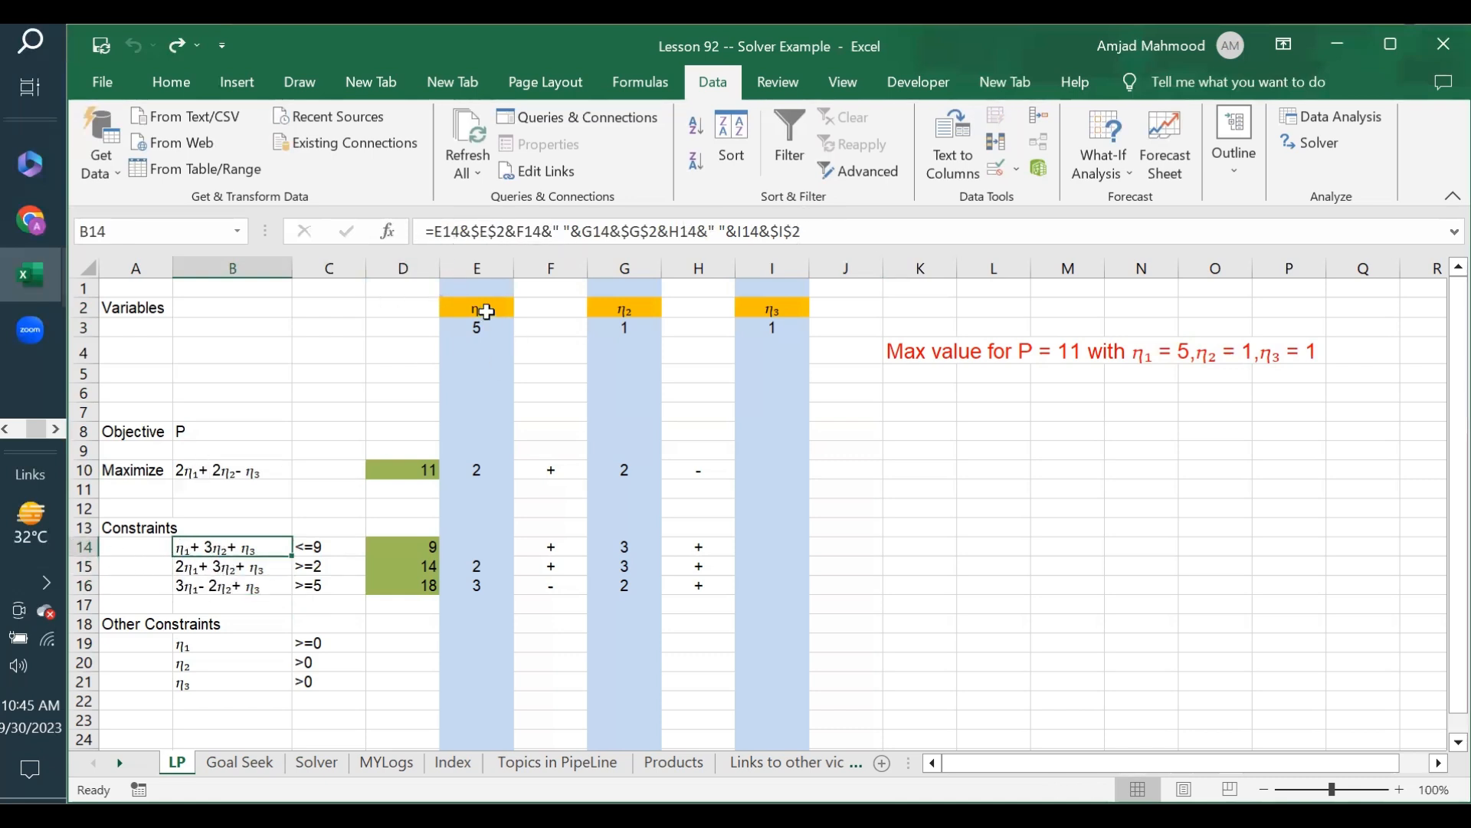
pyautogui.click(477, 546)
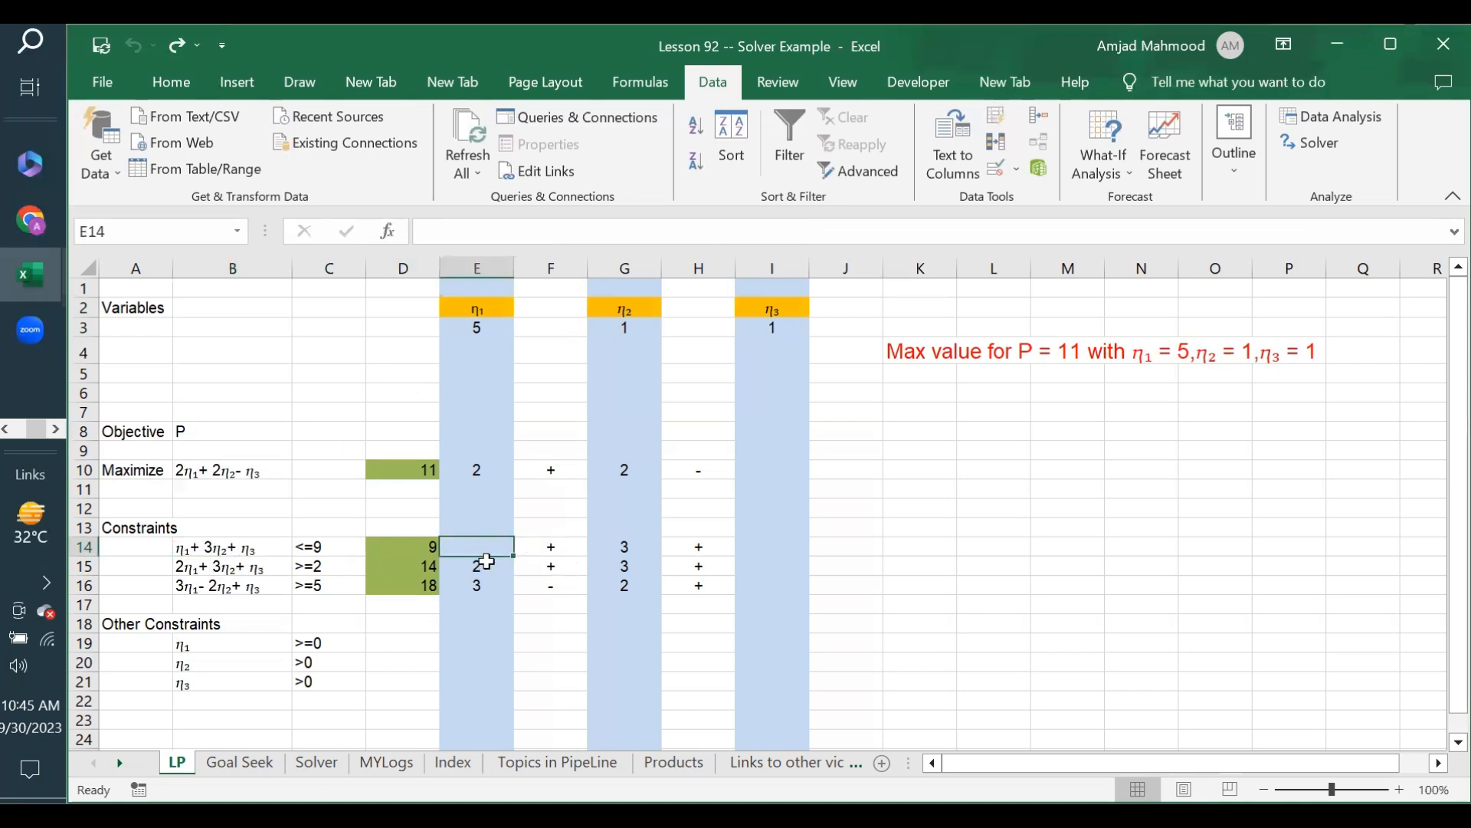
pyautogui.click(625, 547)
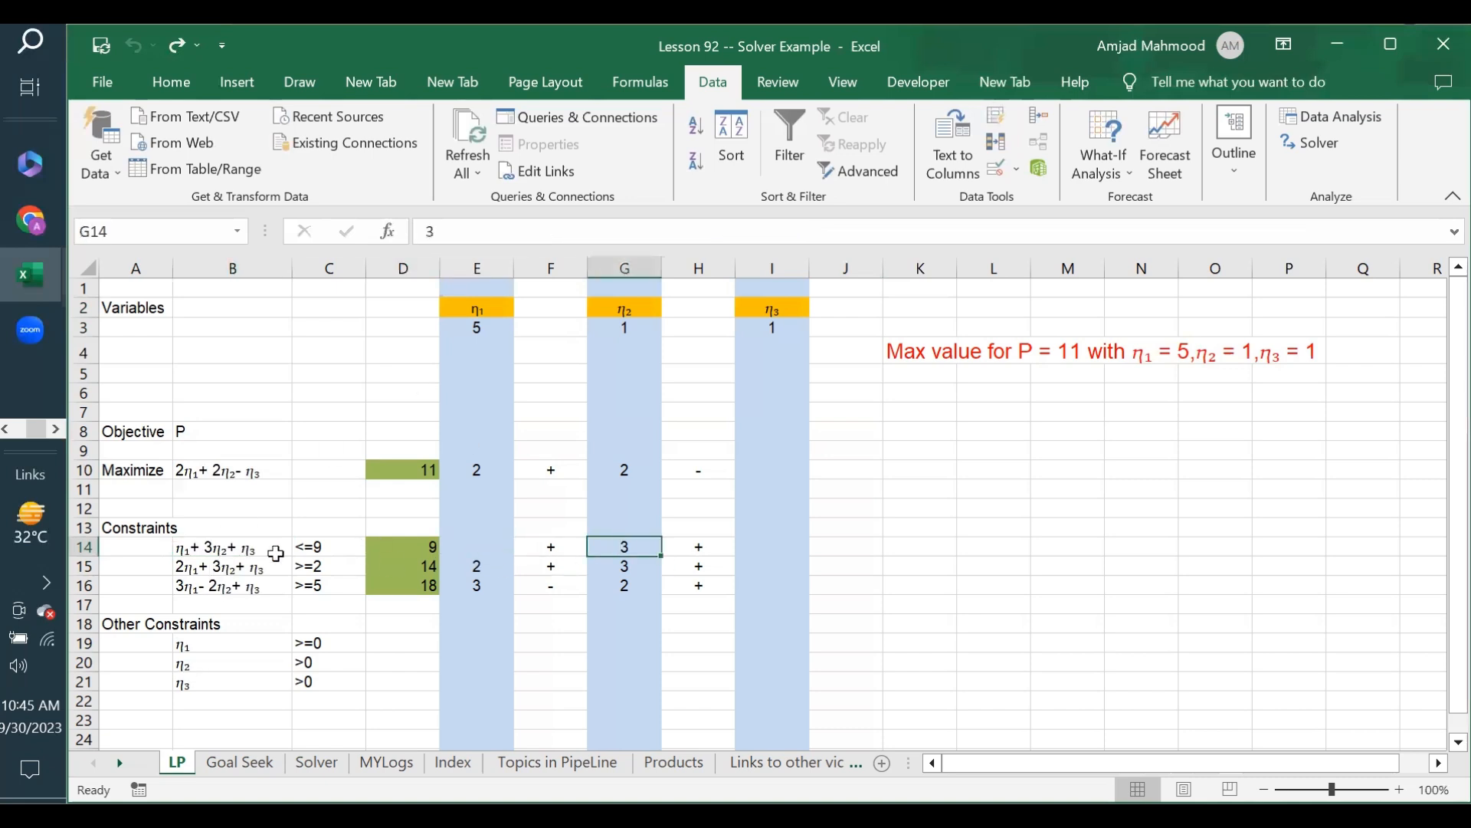
pyautogui.click(196, 545)
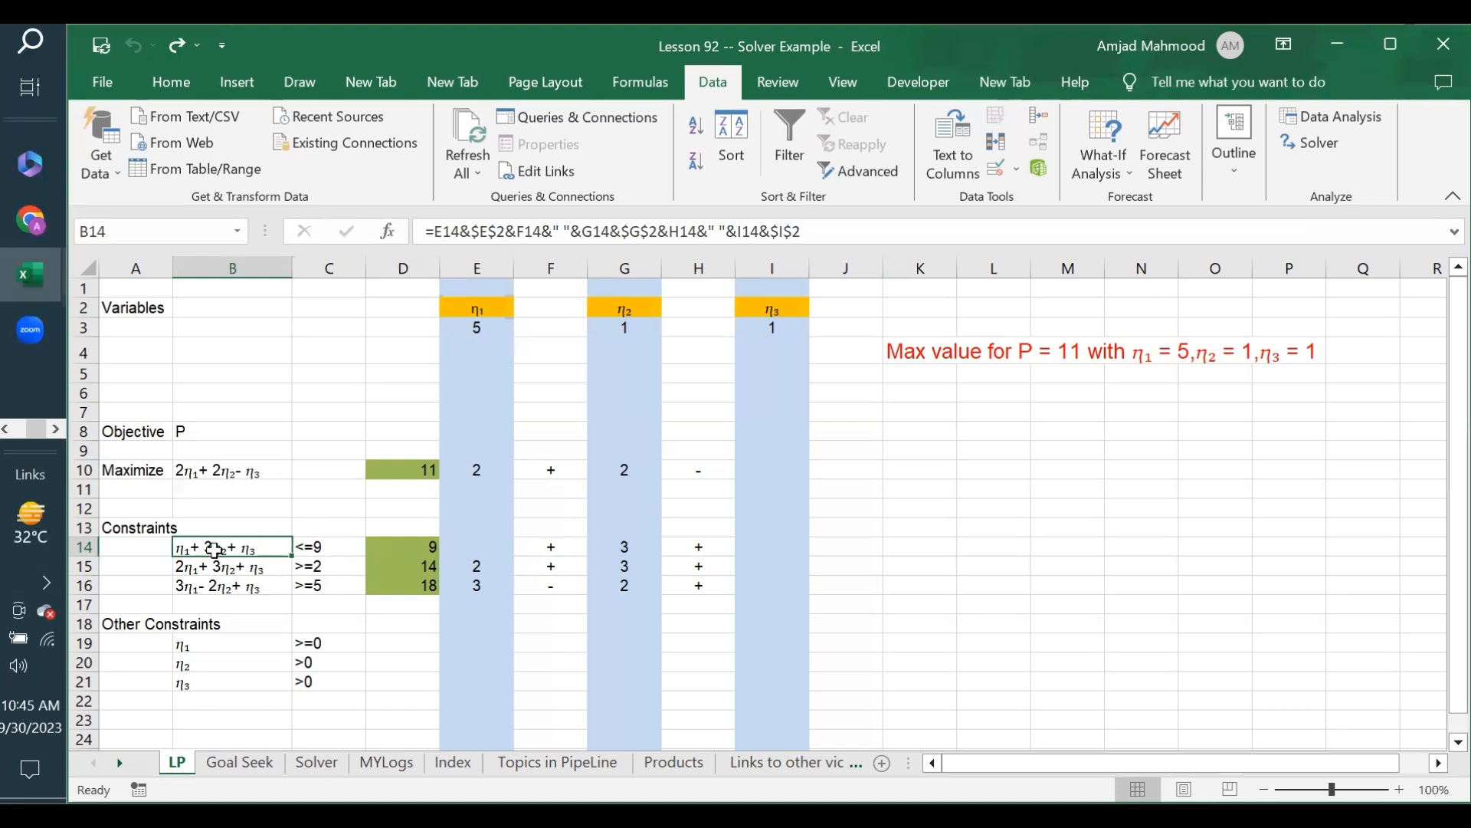
pyautogui.click(215, 567)
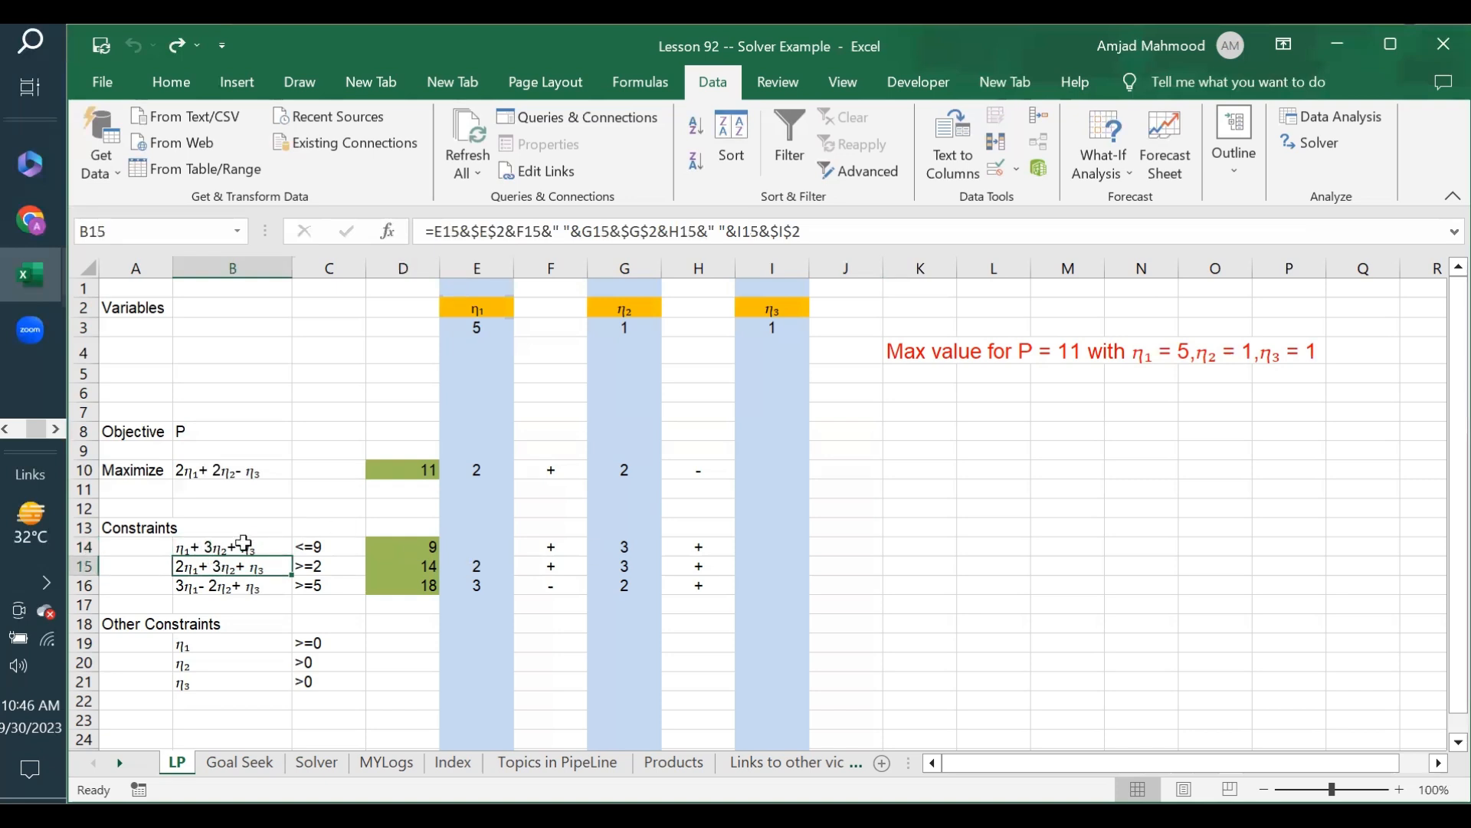
pyautogui.click(476, 546)
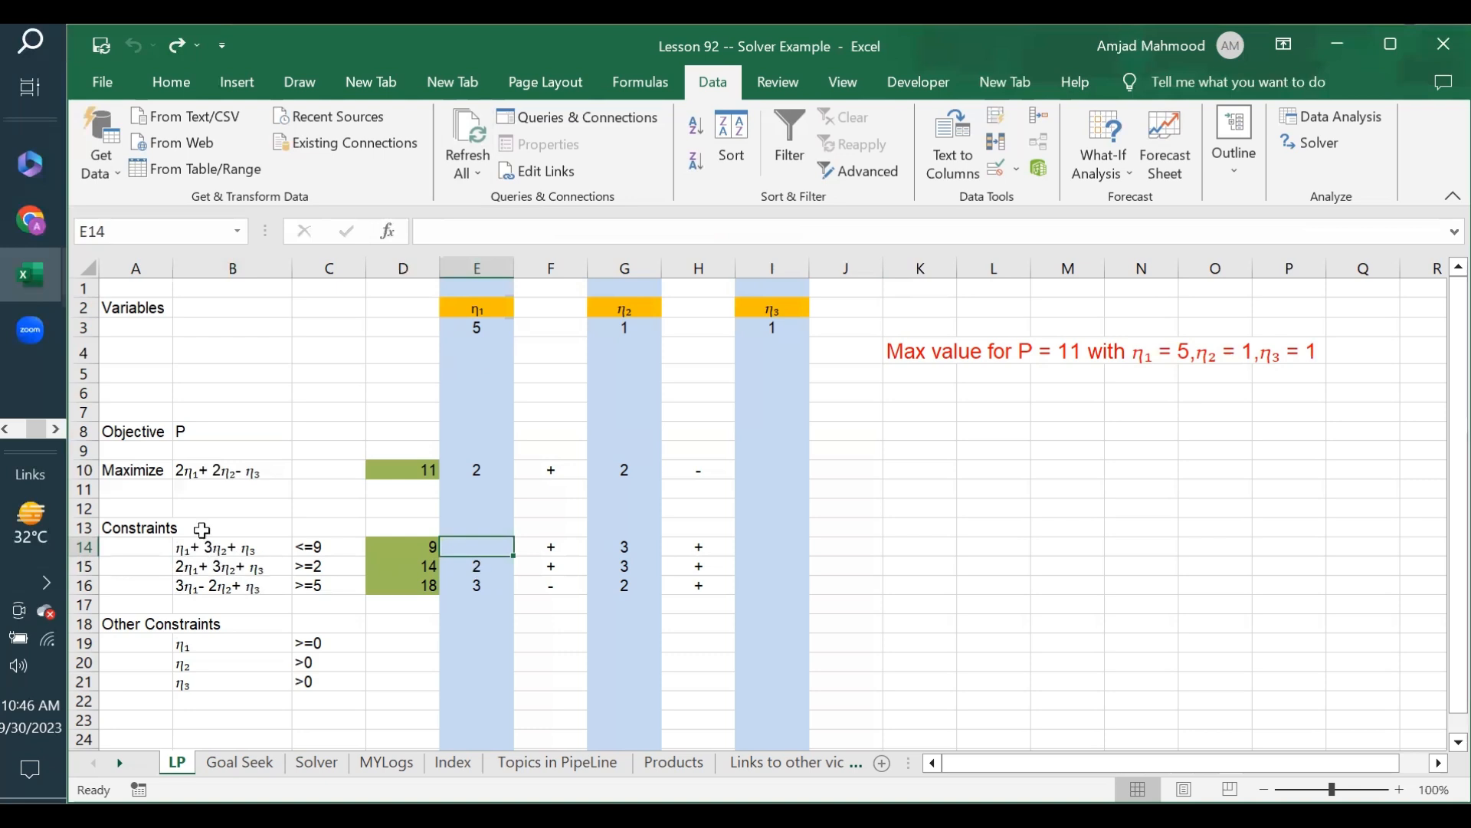
pyautogui.click(187, 549)
pyautogui.moveTo(187, 549); pyautogui.dragTo(187, 592)
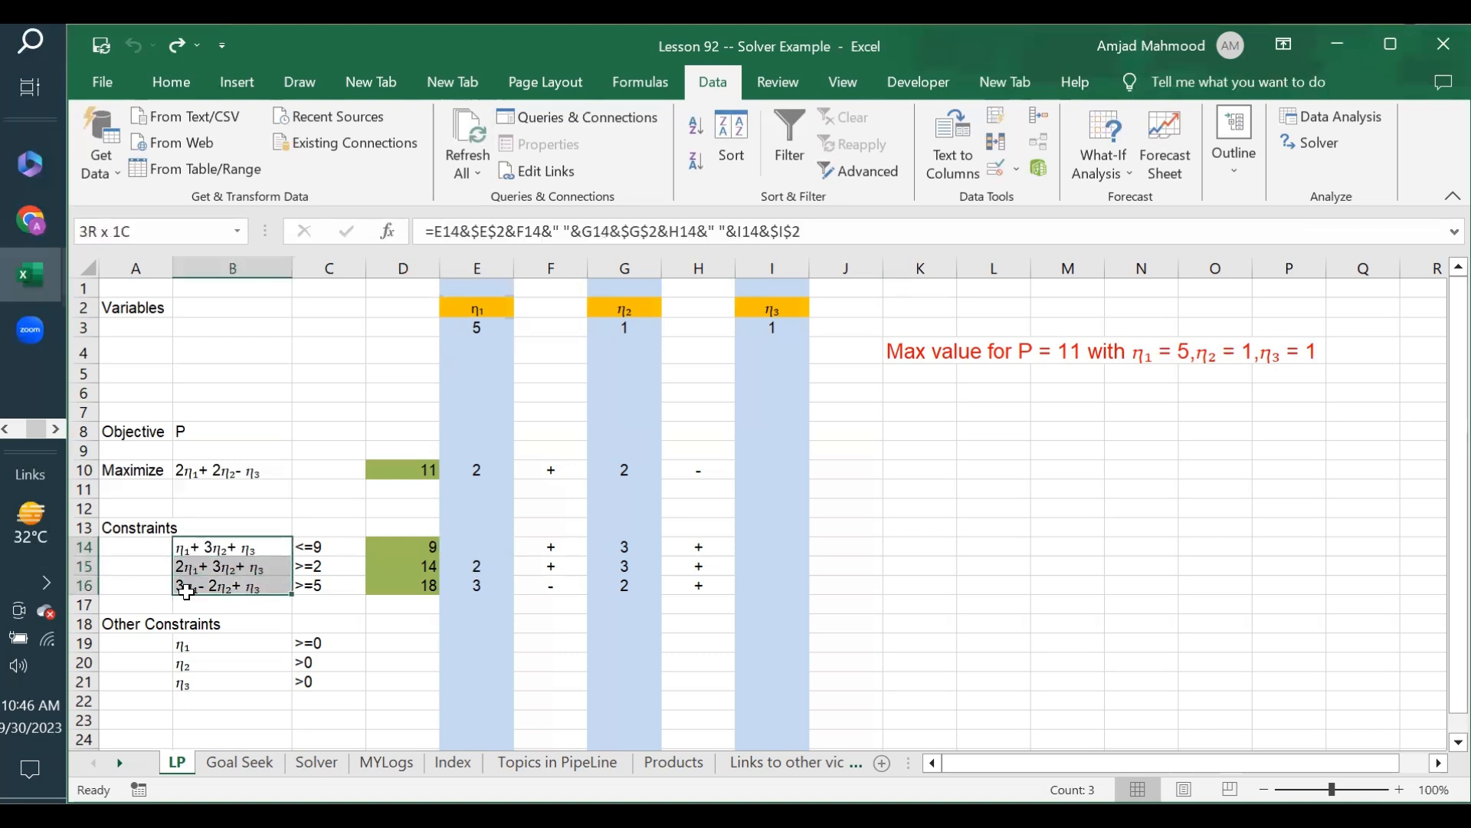
pyautogui.click(201, 566)
pyautogui.click(228, 589)
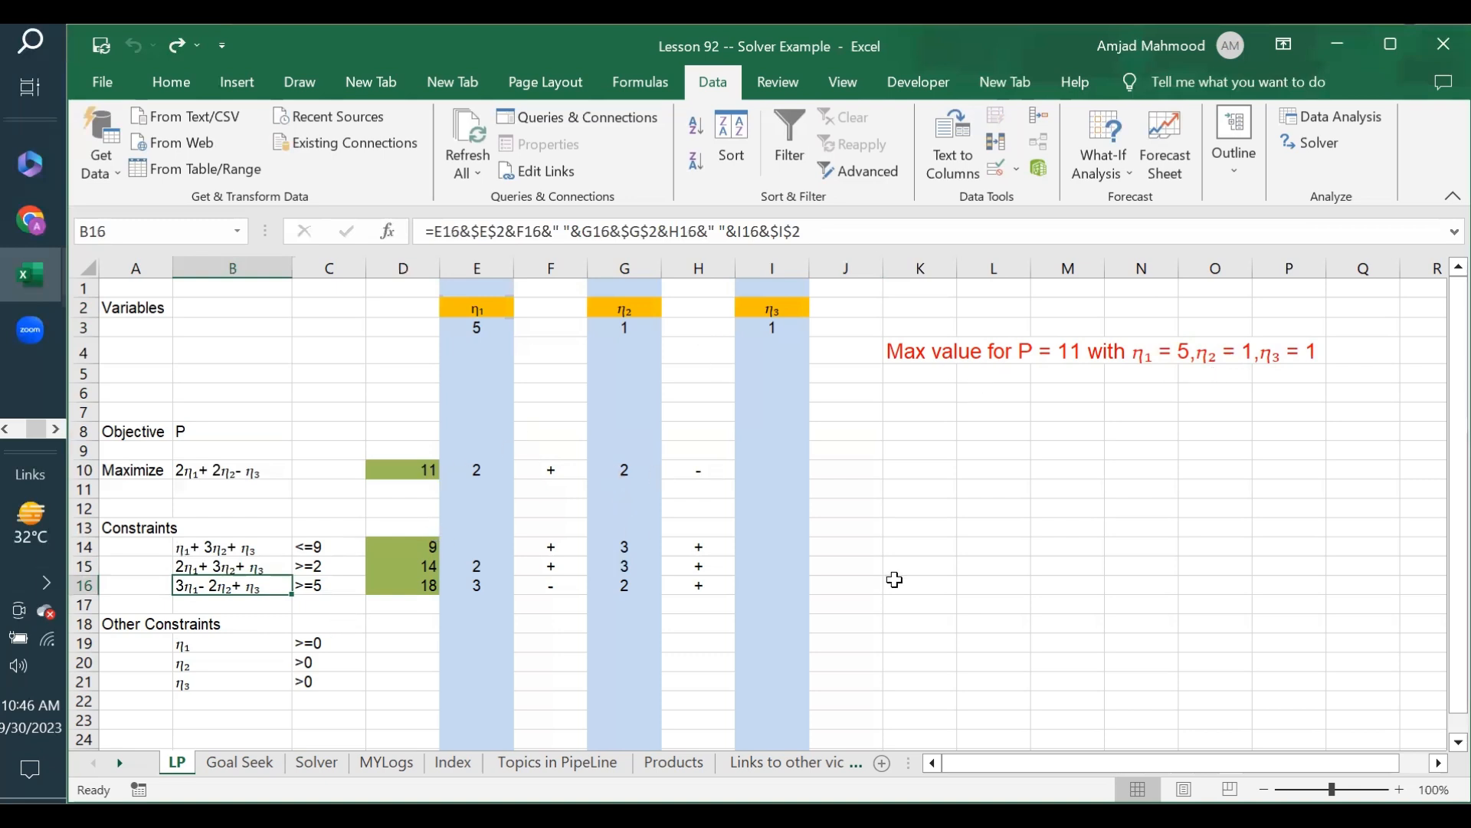
# Step: Compare the objective formula in D10 with the result message formula in K4
pyautogui.click(409, 468)
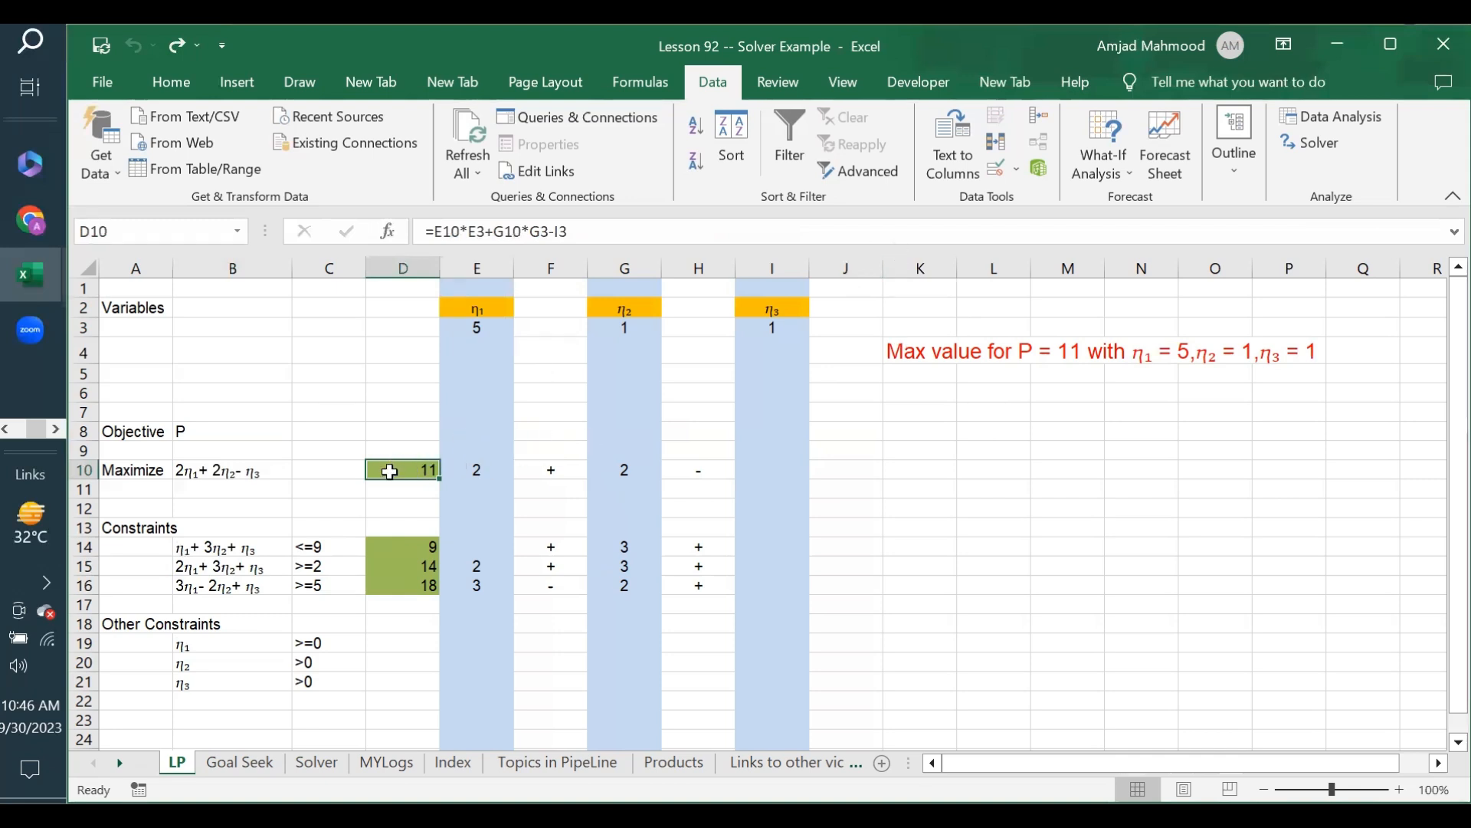
pyautogui.click(903, 351)
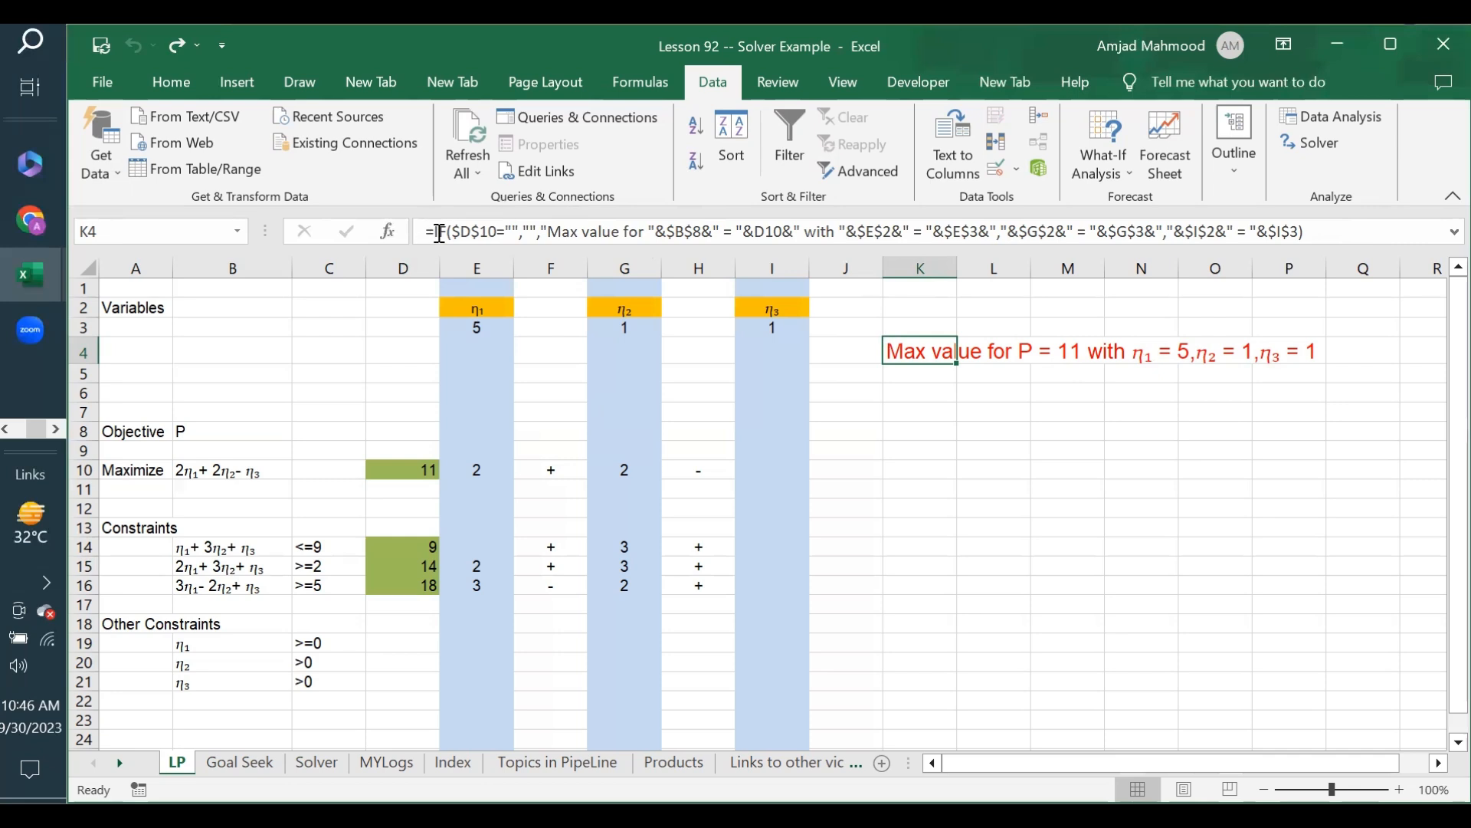
pyautogui.click(410, 468)
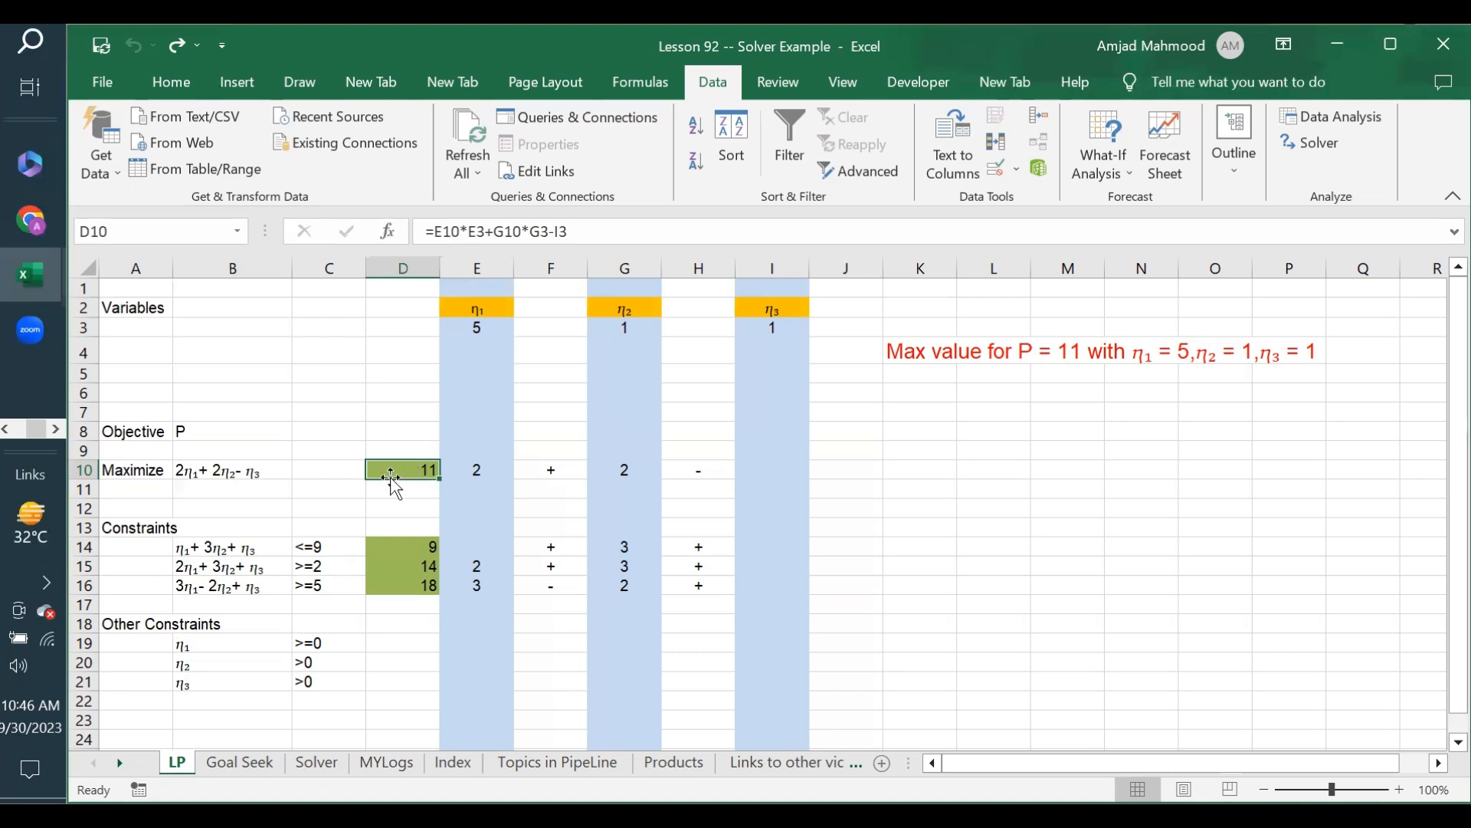
# Step: Compare the result message formula in K4 with the objective formula in D10 and the constraint formulas in D14:D16
pyautogui.click(912, 349)
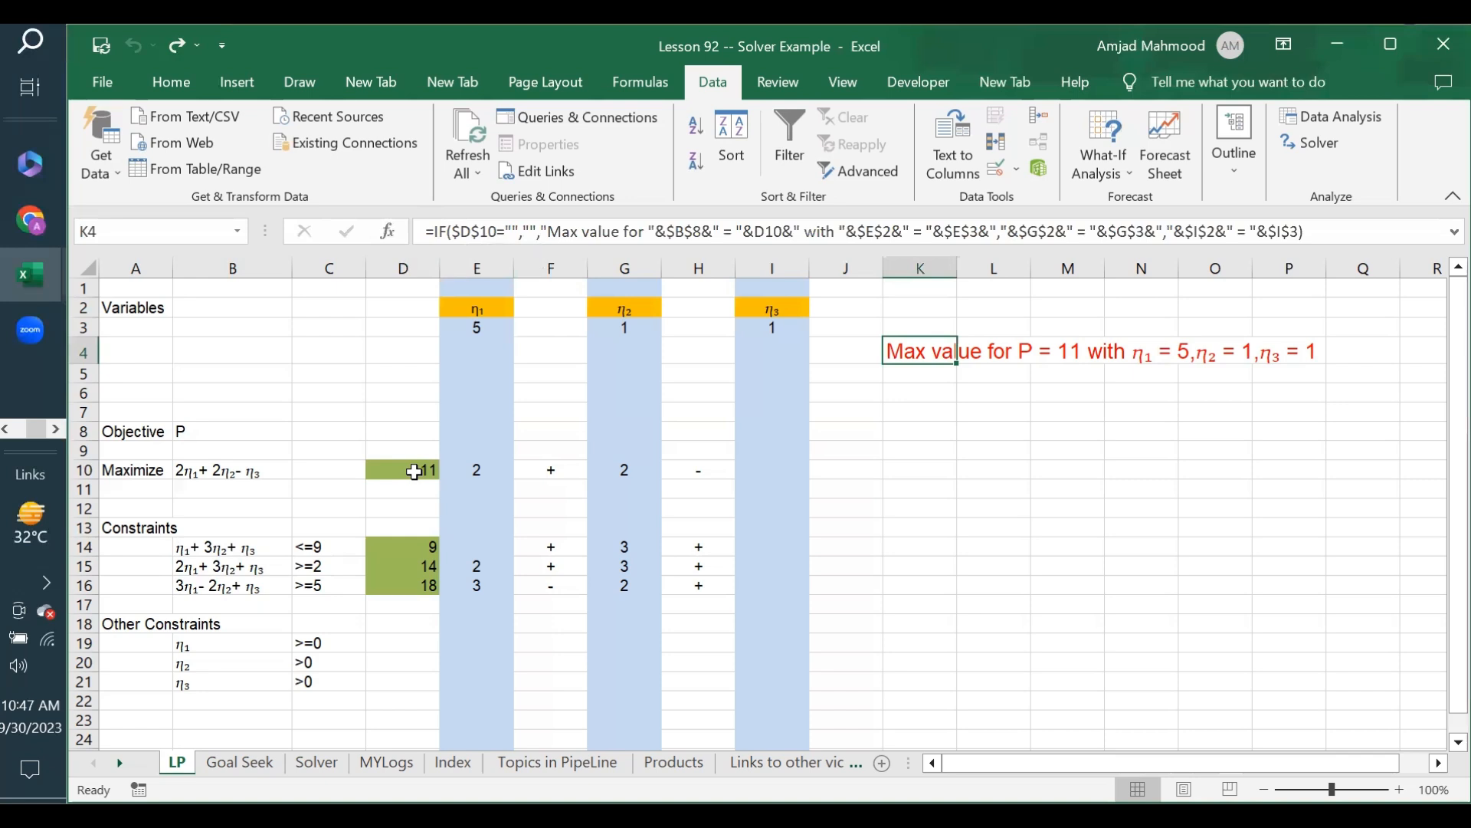
pyautogui.click(399, 549)
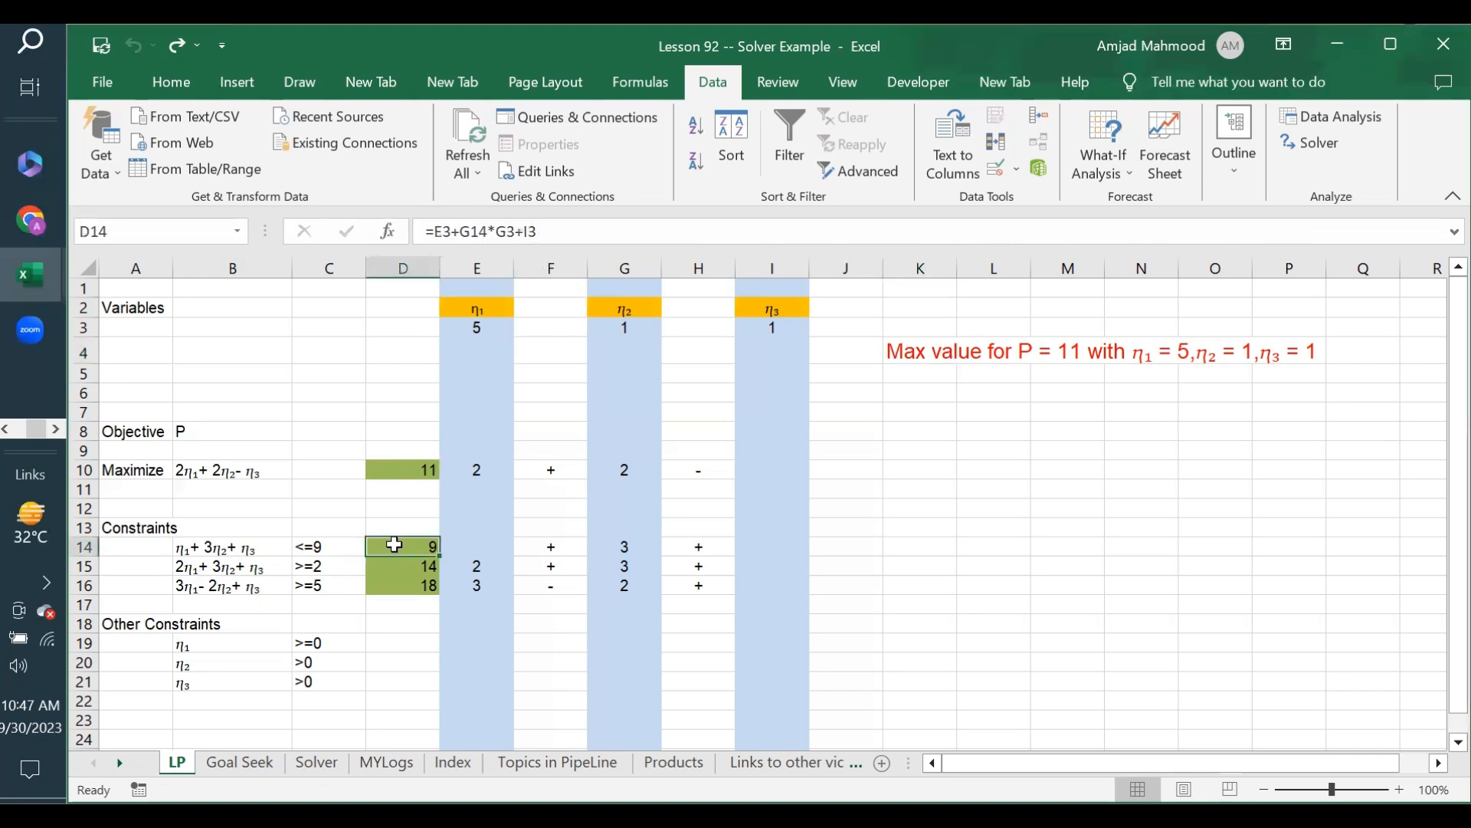
pyautogui.click(925, 353)
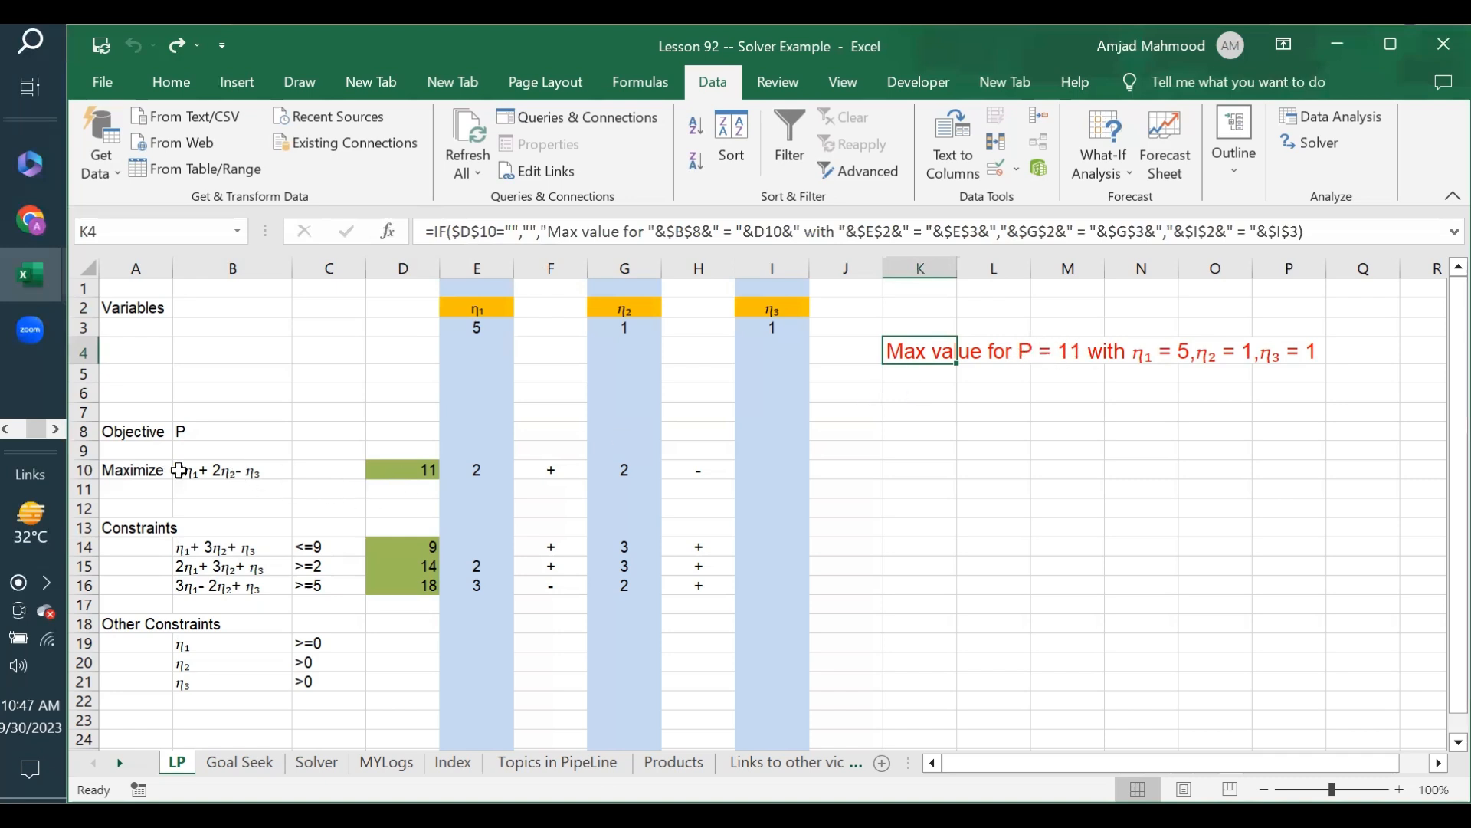
pyautogui.click(420, 469)
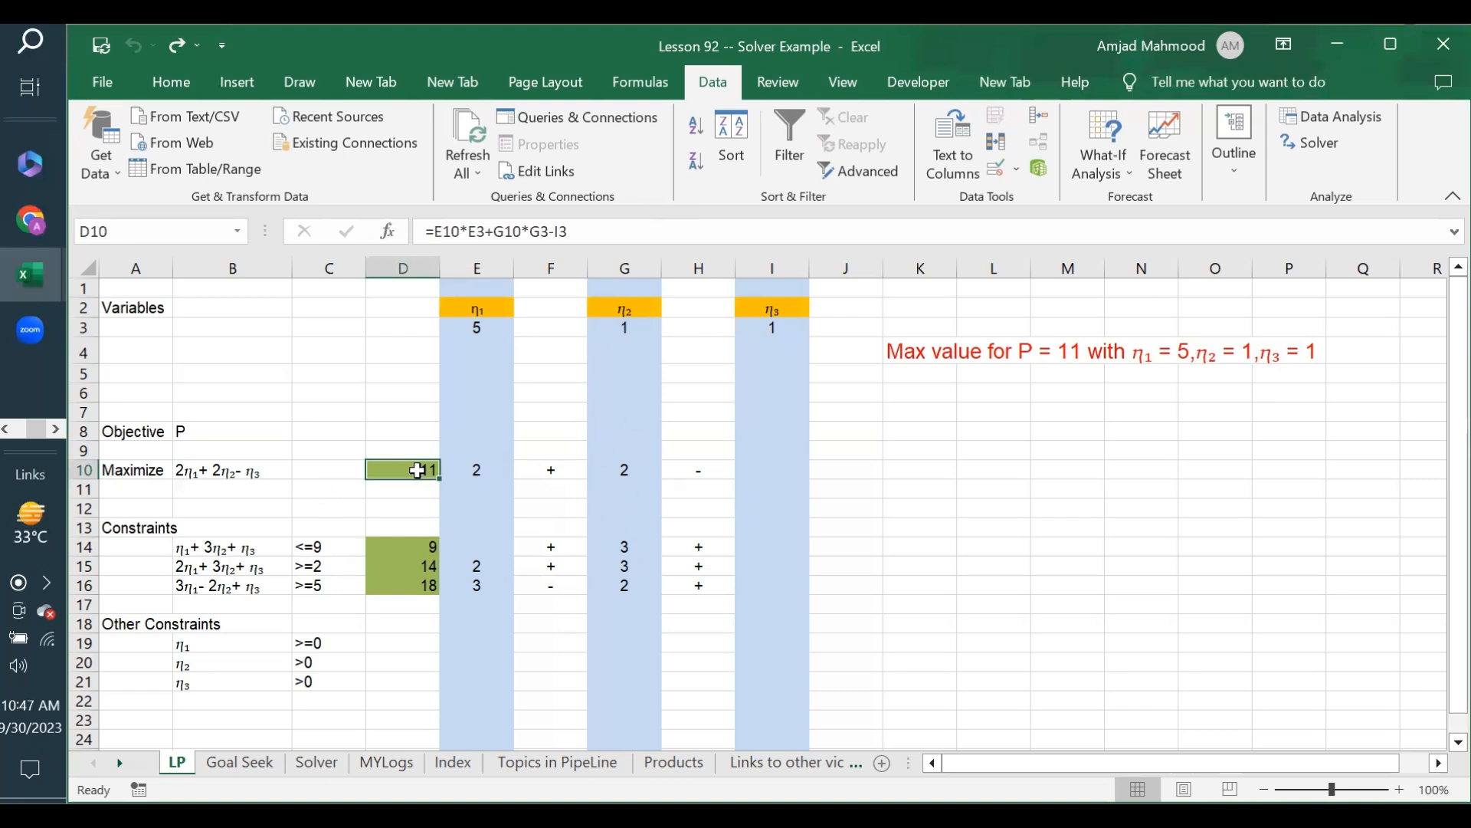
pyautogui.moveTo(402, 549); pyautogui.dragTo(407, 590)
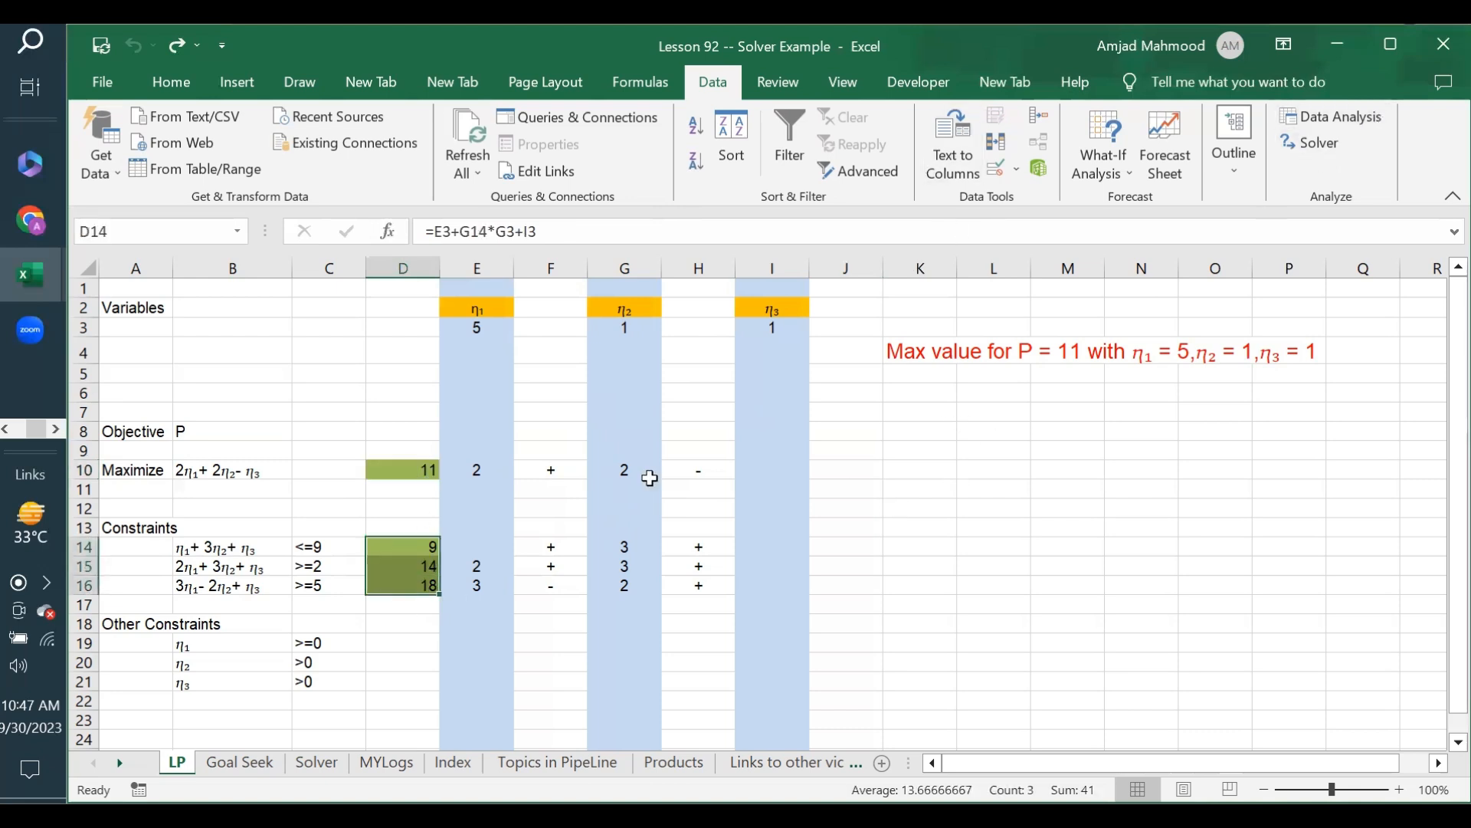
# Step: Set the first objective coefficient in E10 to 3
pyautogui.click(464, 466)
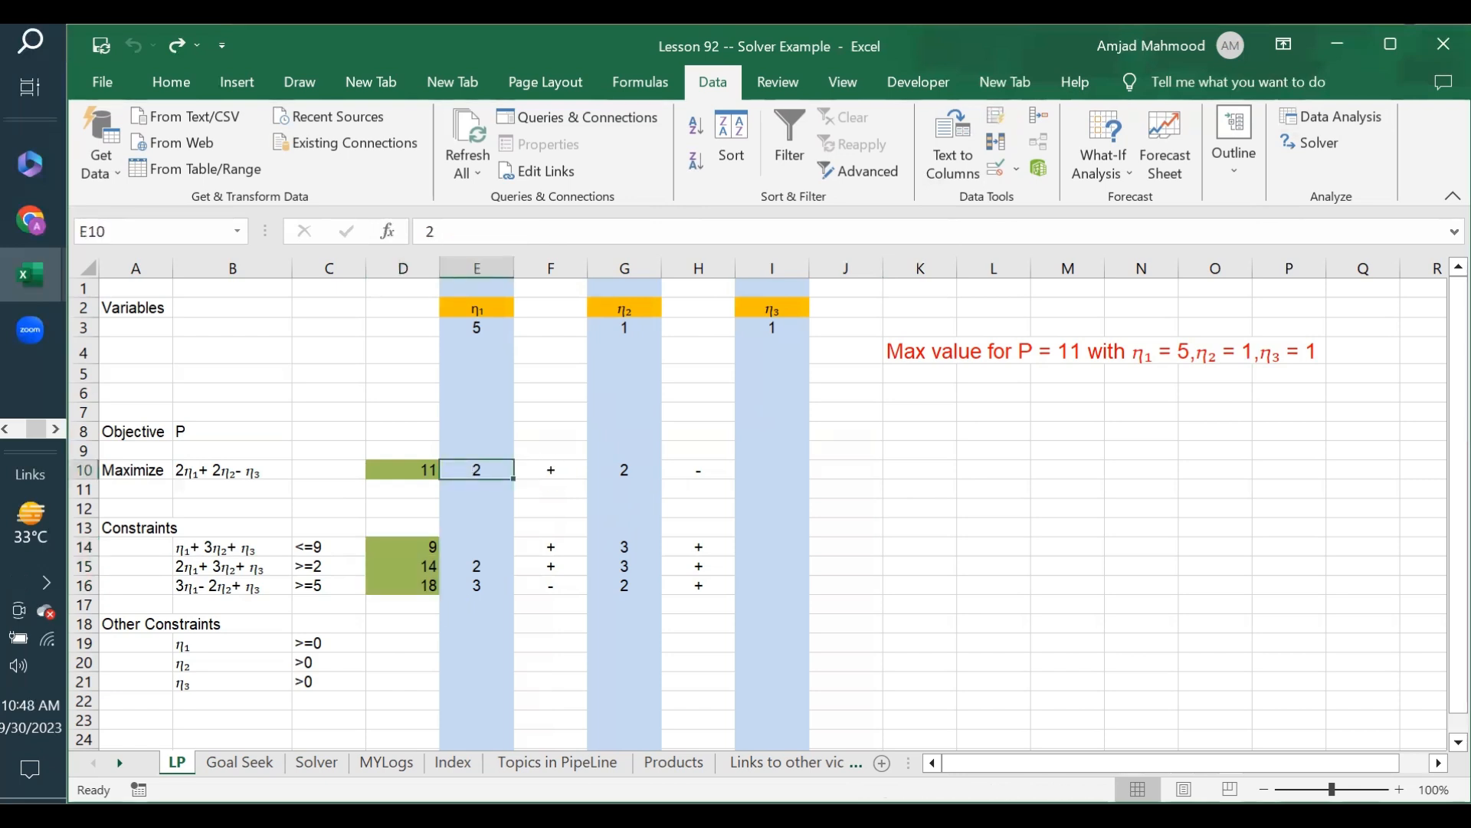
pyautogui.write('3')
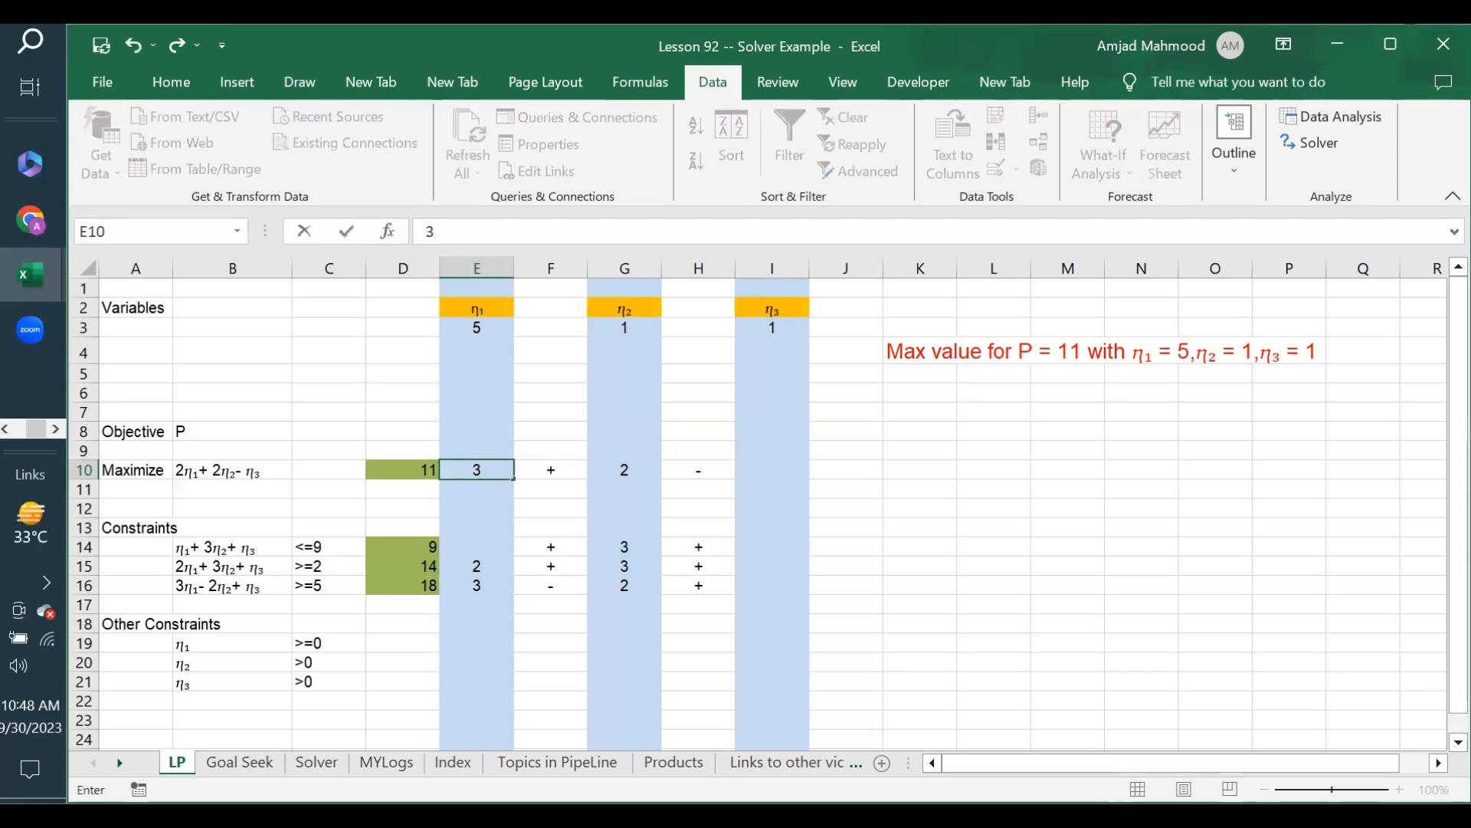
pyautogui.press('Return')
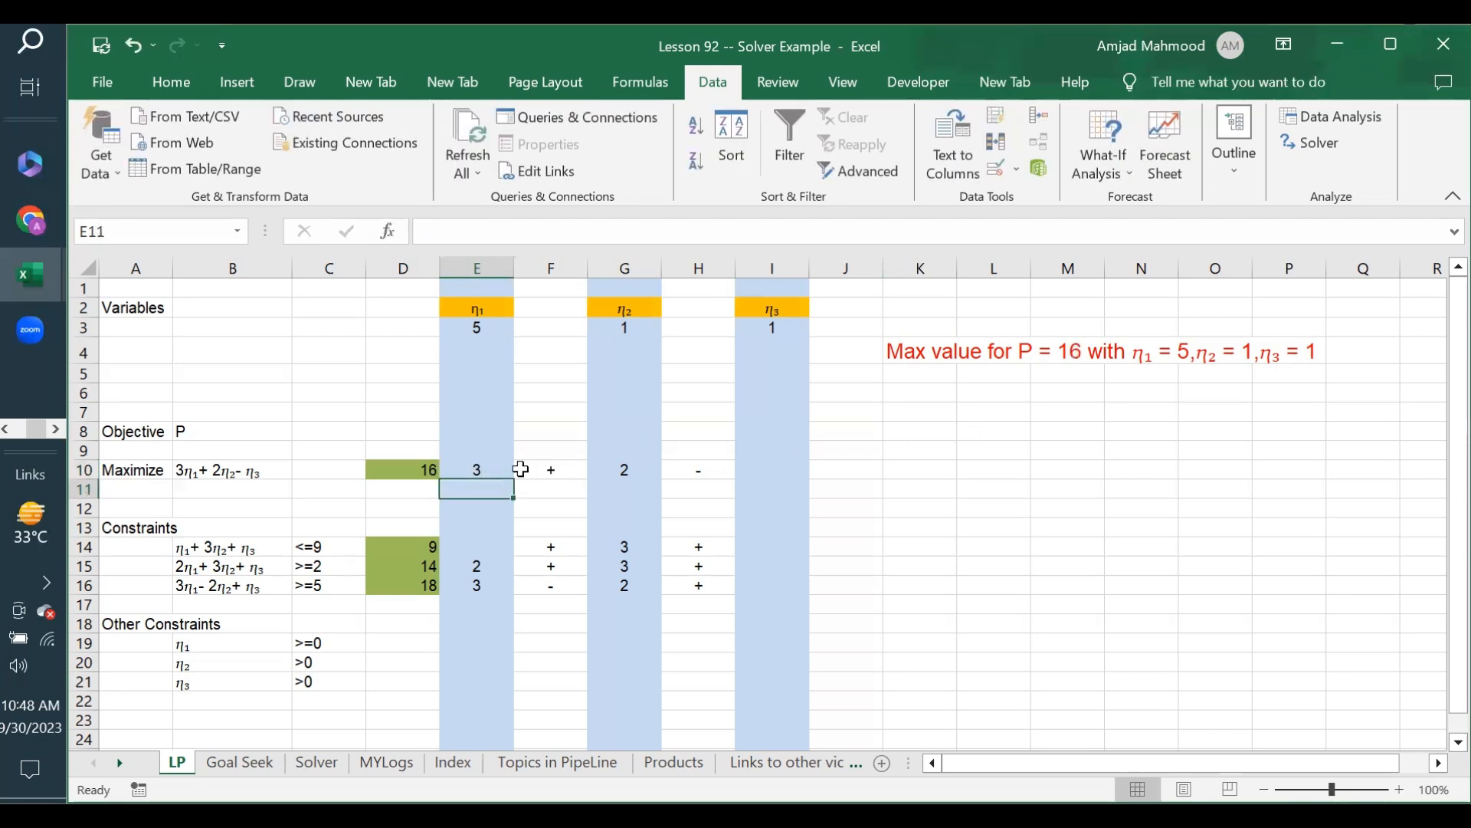
pyautogui.click(474, 472)
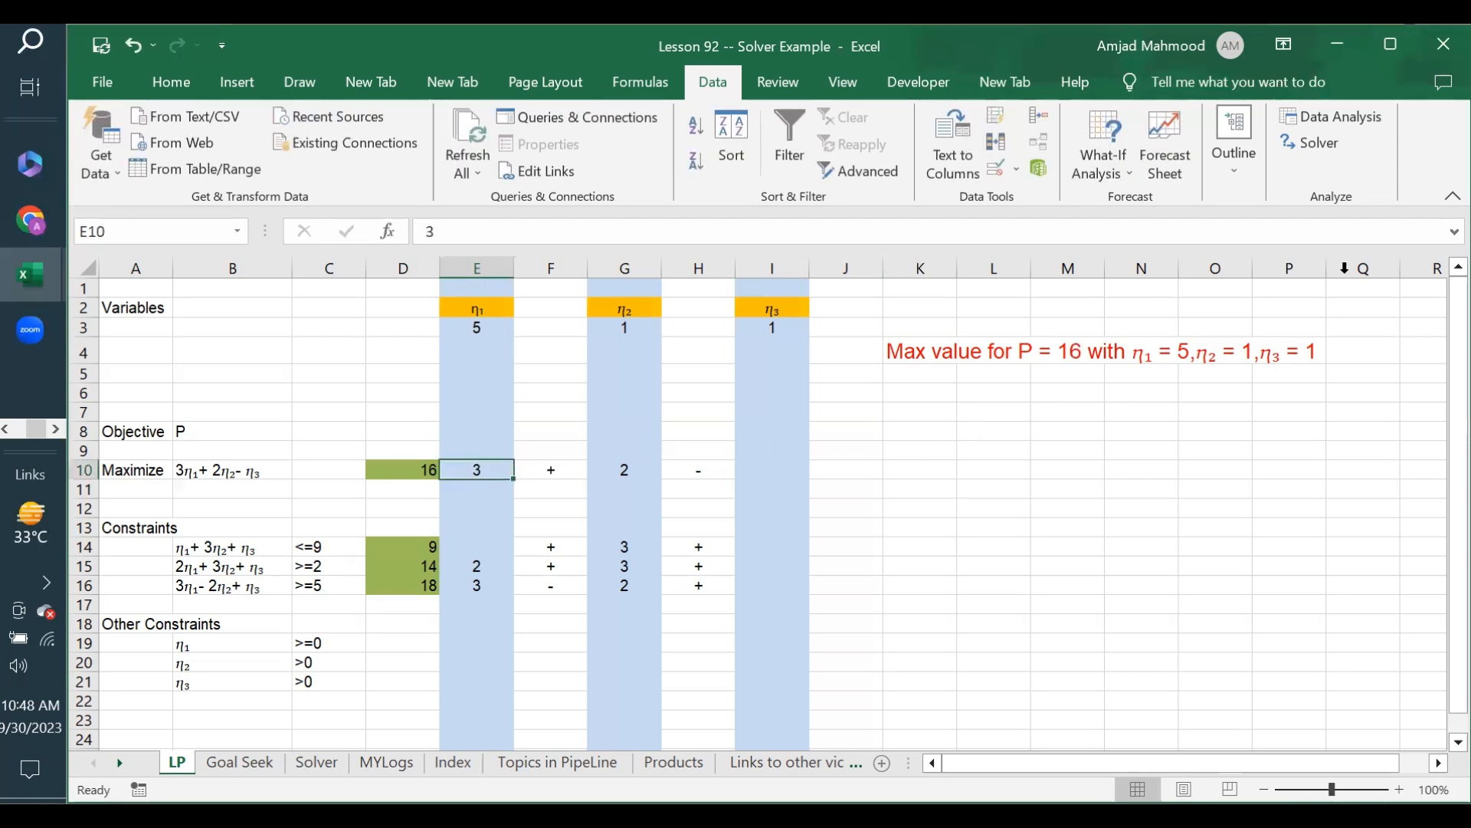
# Step: Open Solver and review its objective cell, Max goal and changing variable cells alongside the worksheet
pyautogui.click(1327, 147)
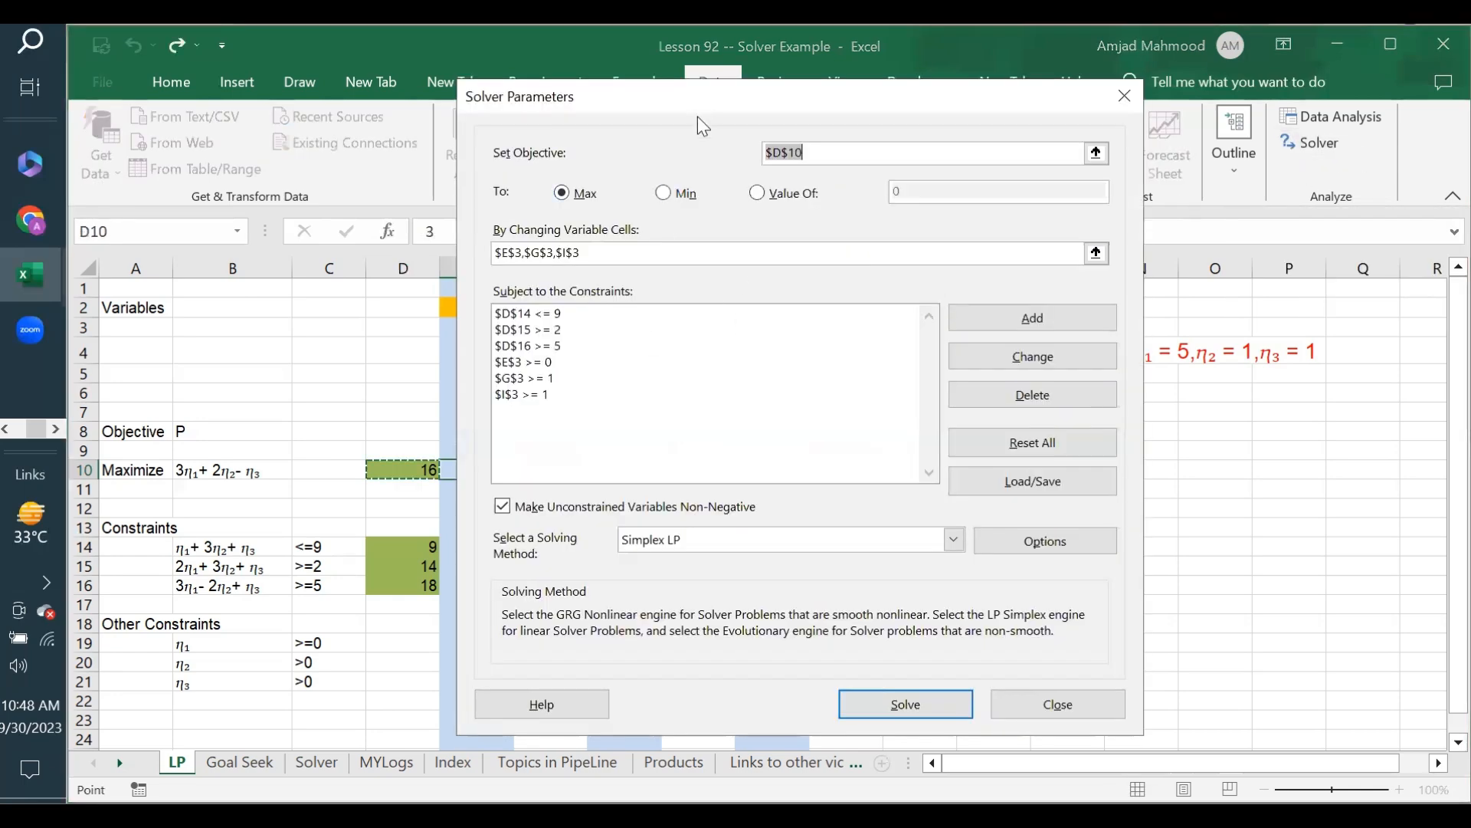
pyautogui.moveTo(698, 117); pyautogui.dragTo(912, 347)
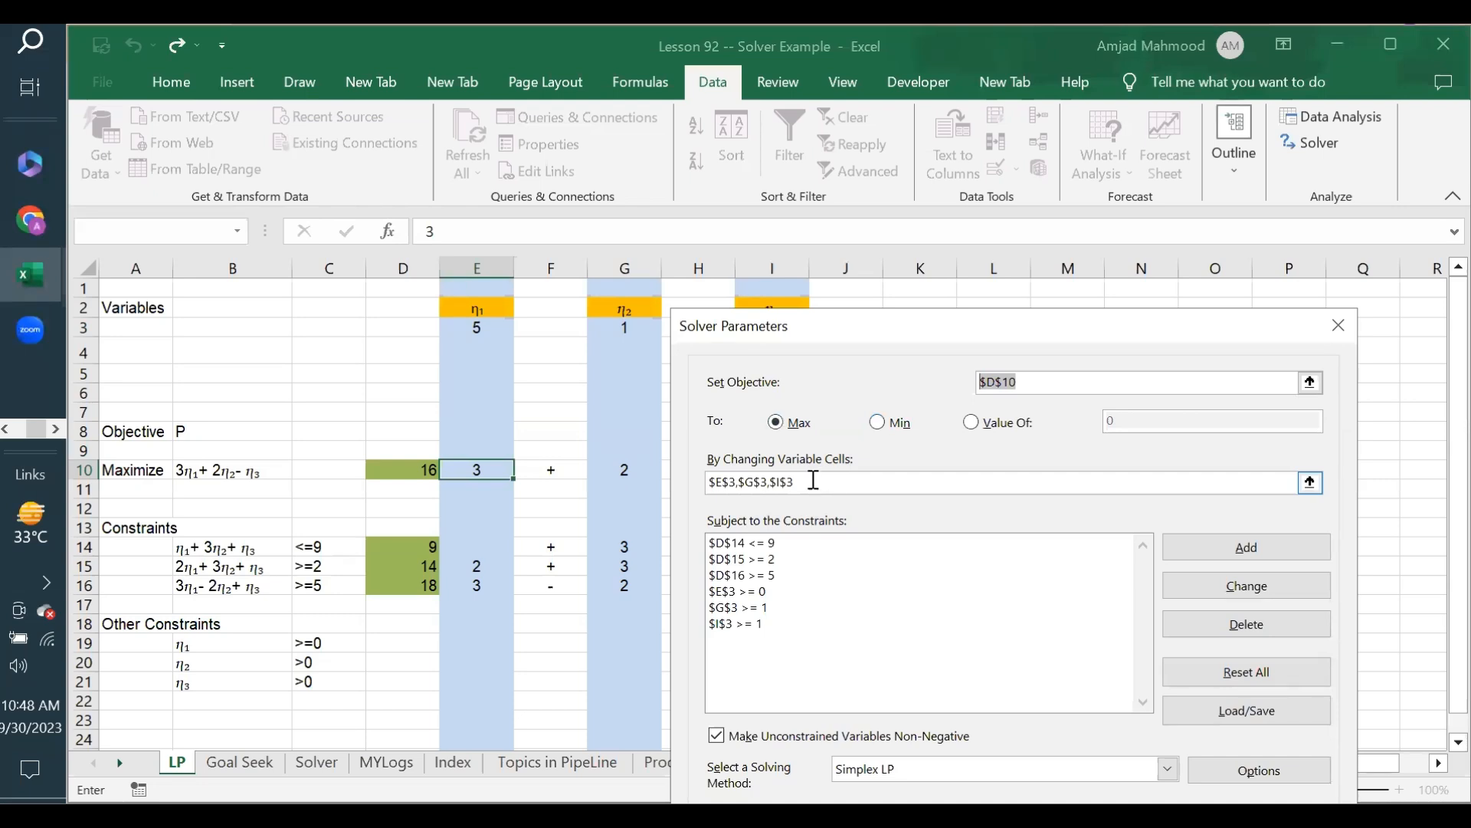
pyautogui.moveTo(940, 335); pyautogui.dragTo(1084, 289)
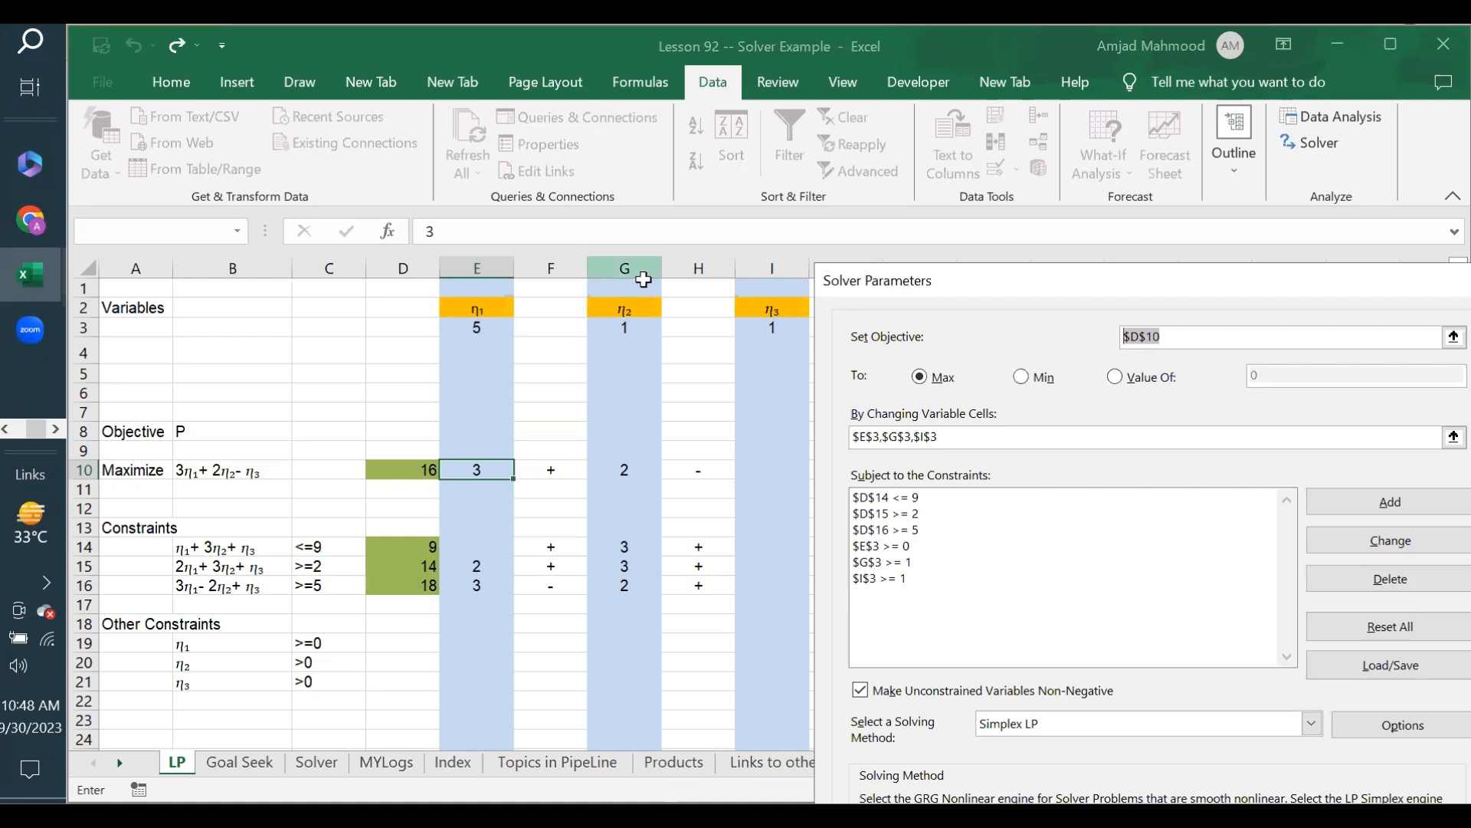
pyautogui.click(873, 437)
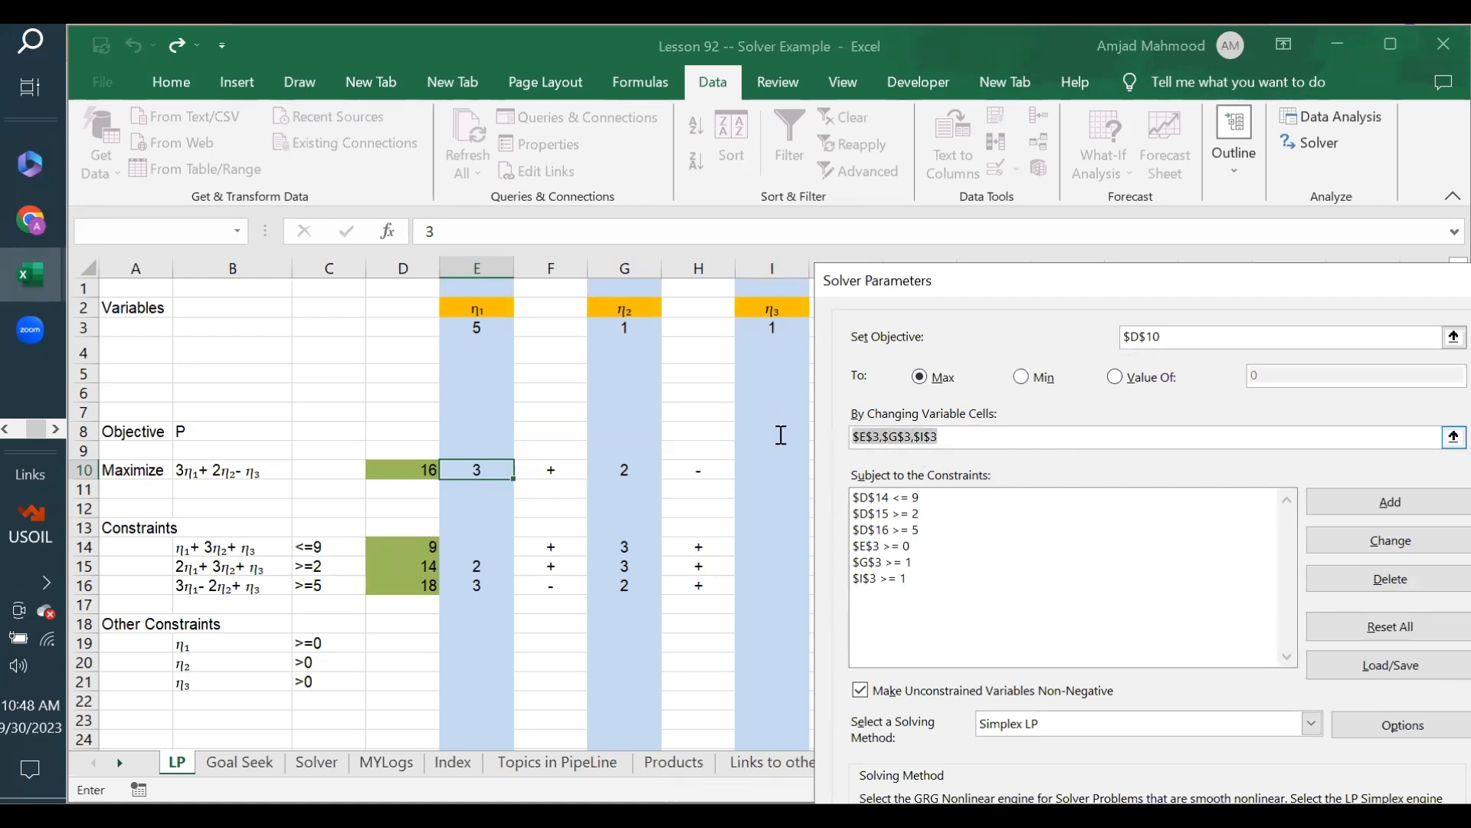
# Step: Review the Solver constraints on D14, E3, G3 and I3 against the constraints listed on the worksheet
pyautogui.click(970, 497)
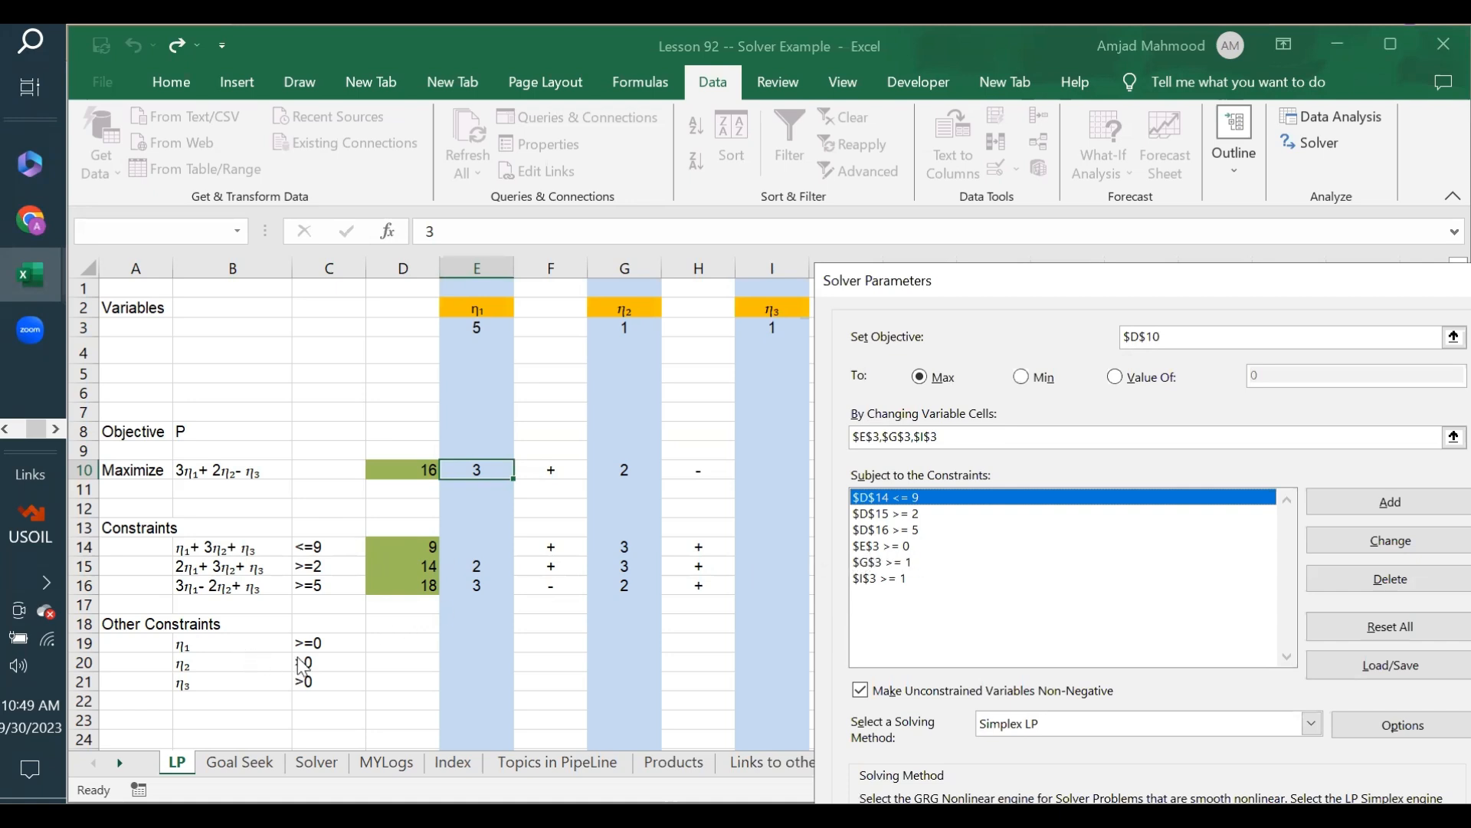
pyautogui.click(901, 548)
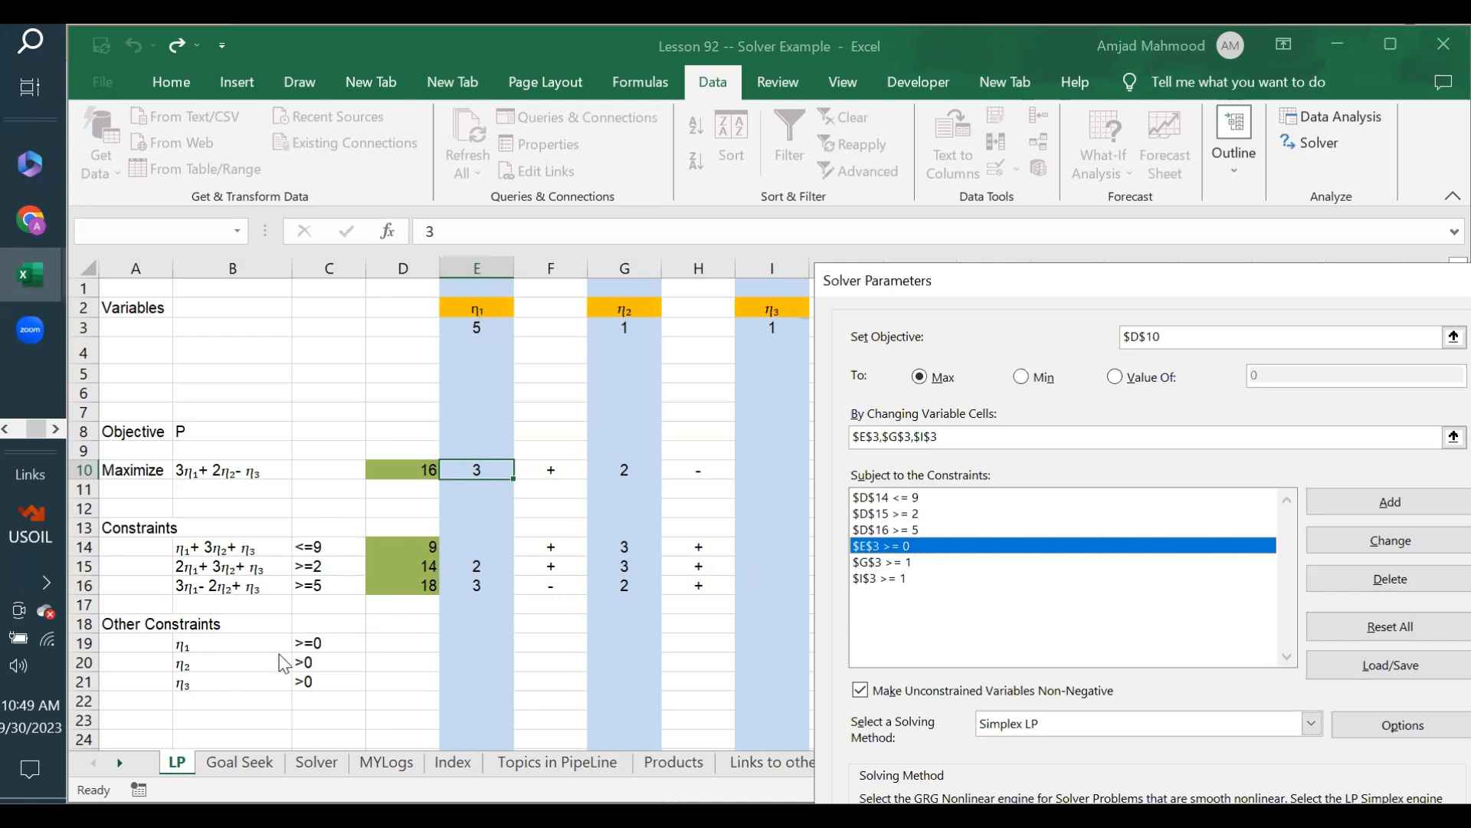
pyautogui.click(890, 561)
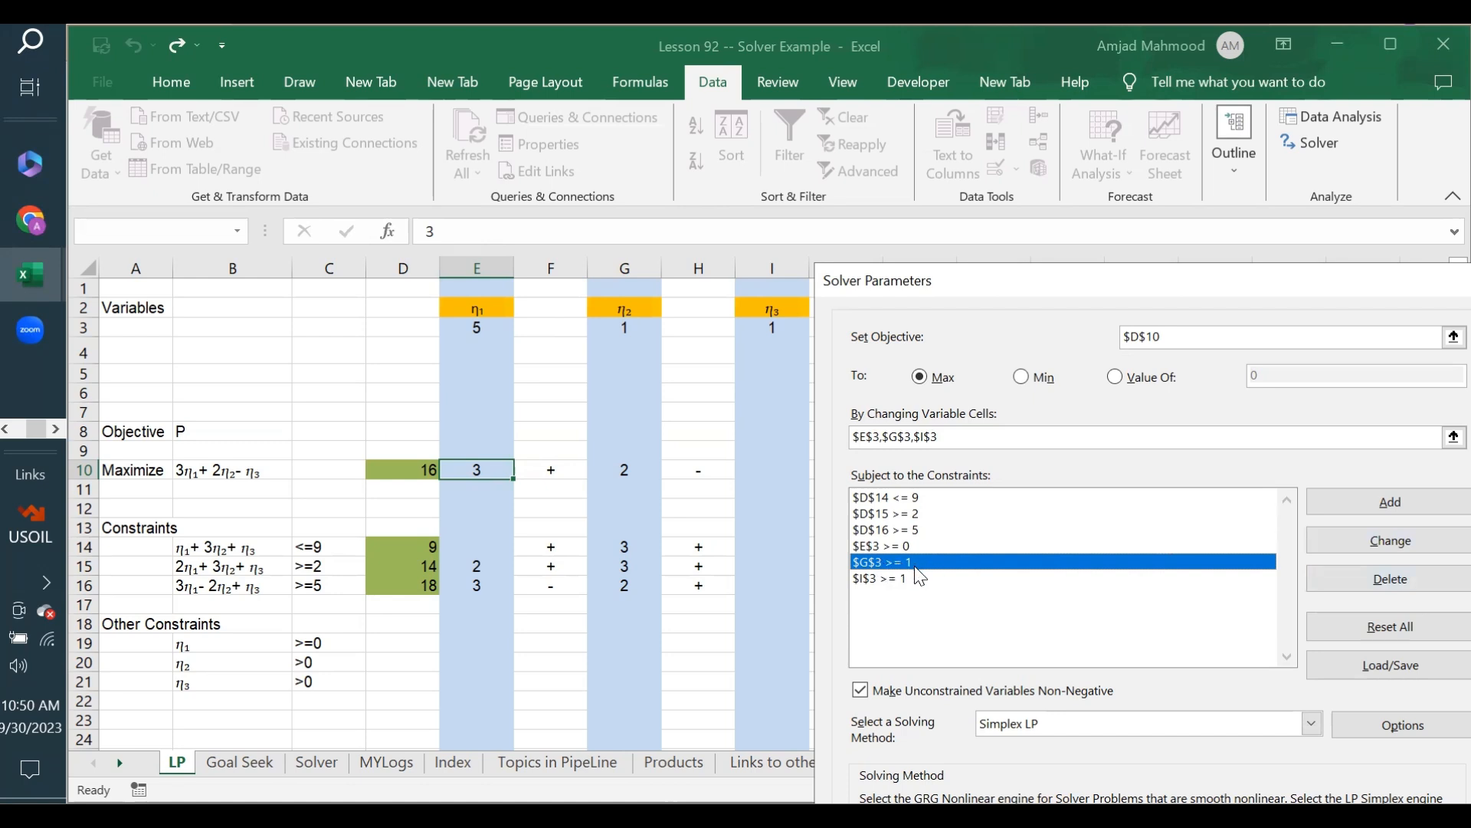
pyautogui.click(901, 582)
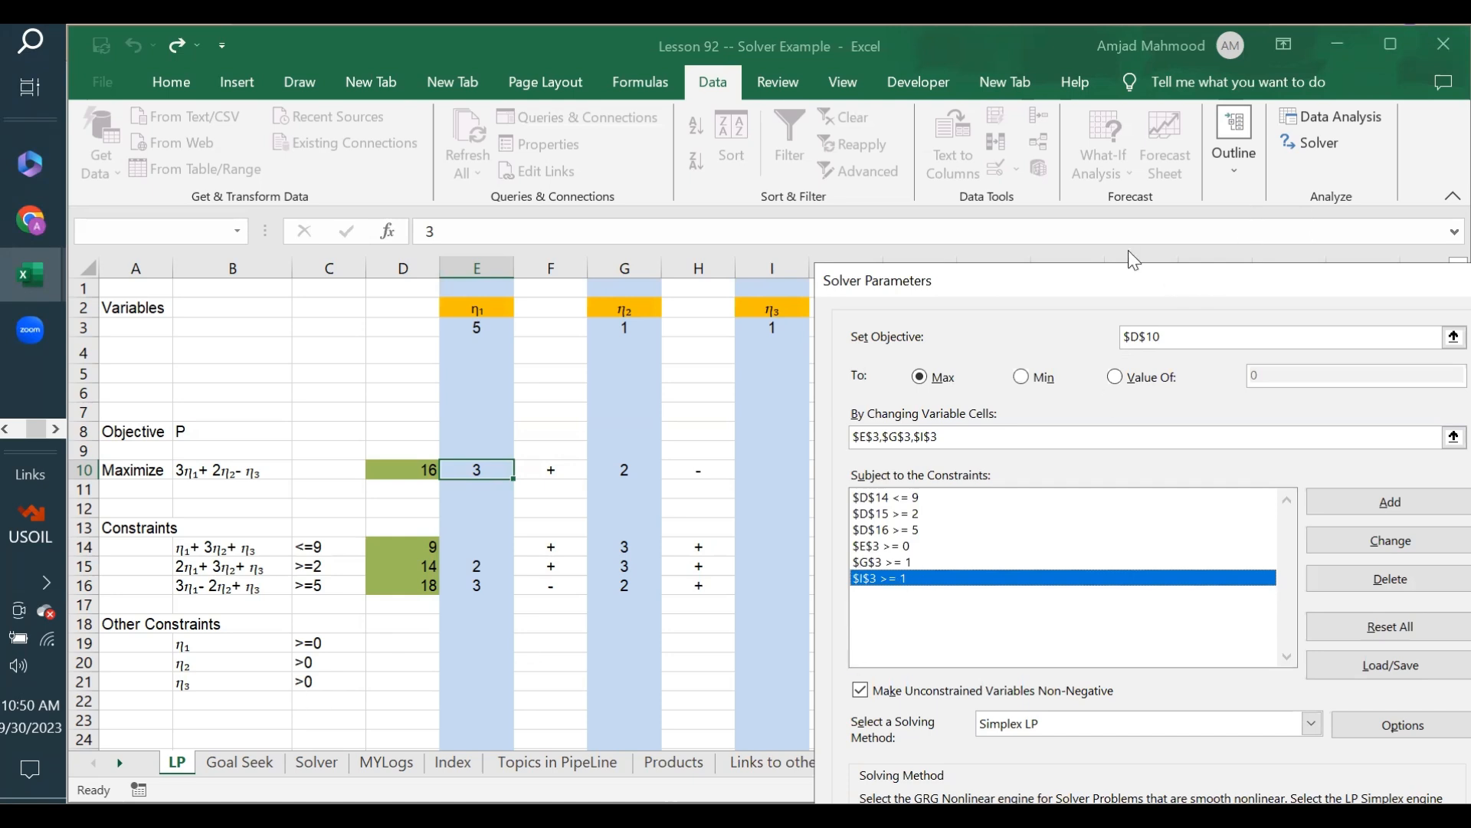
pyautogui.moveTo(1128, 277); pyautogui.dragTo(1026, 148)
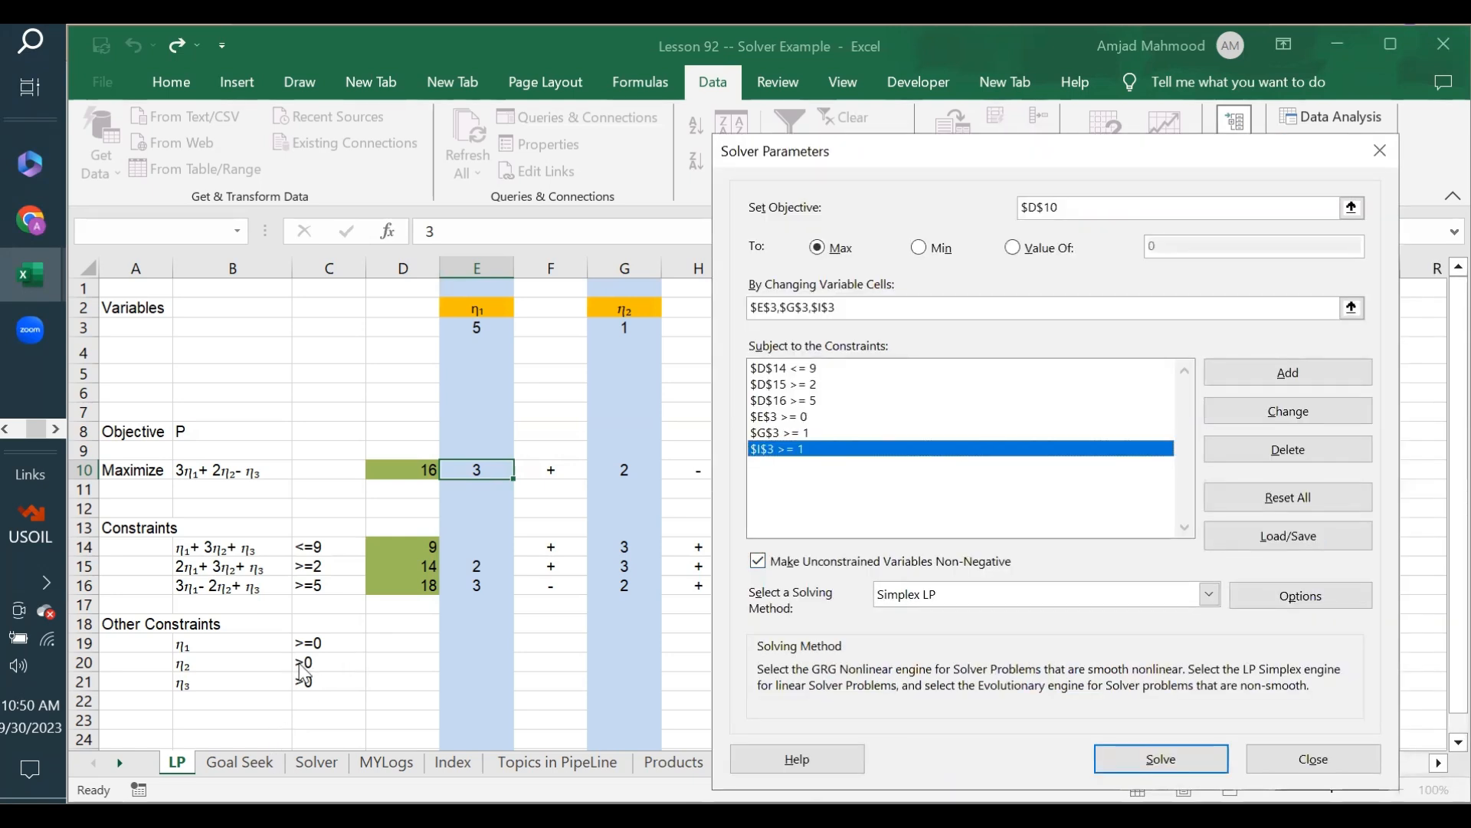
# Step: Examine the comparison operators offered for a new Solver constraint, leaving without adding one
pyautogui.click(1294, 373)
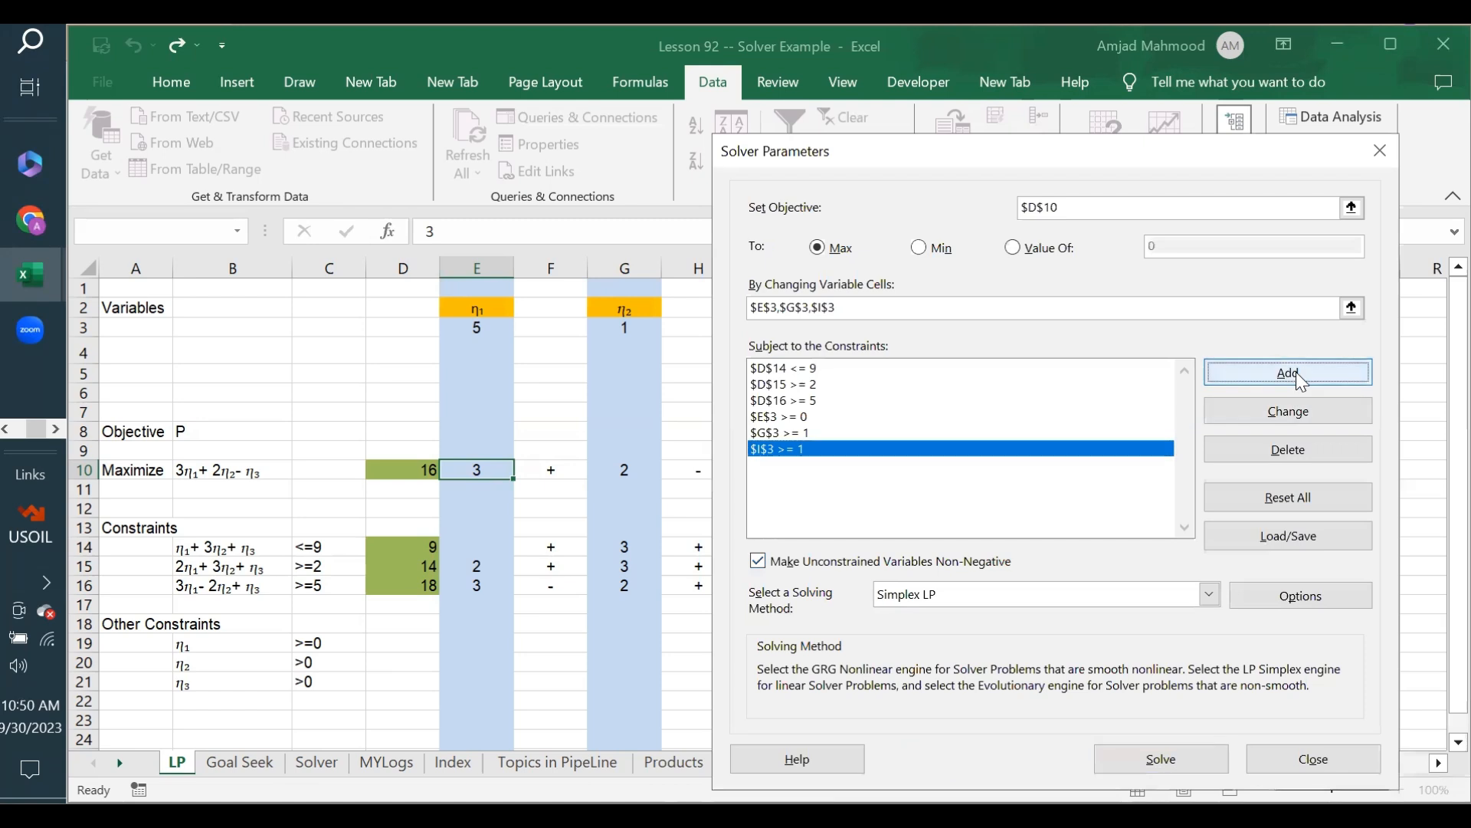
pyautogui.click(1055, 471)
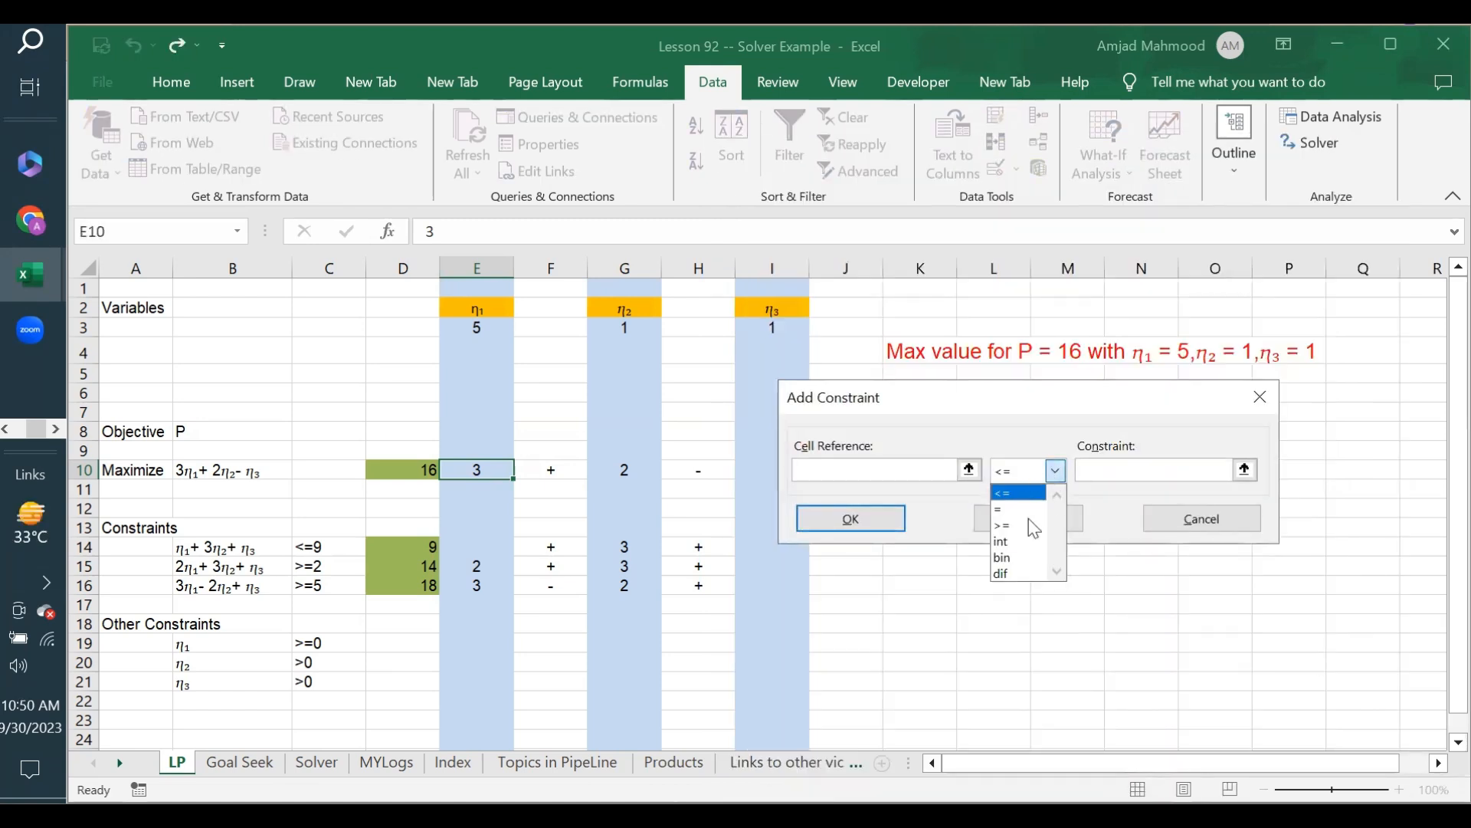
pyautogui.click(1123, 502)
pyautogui.click(1202, 516)
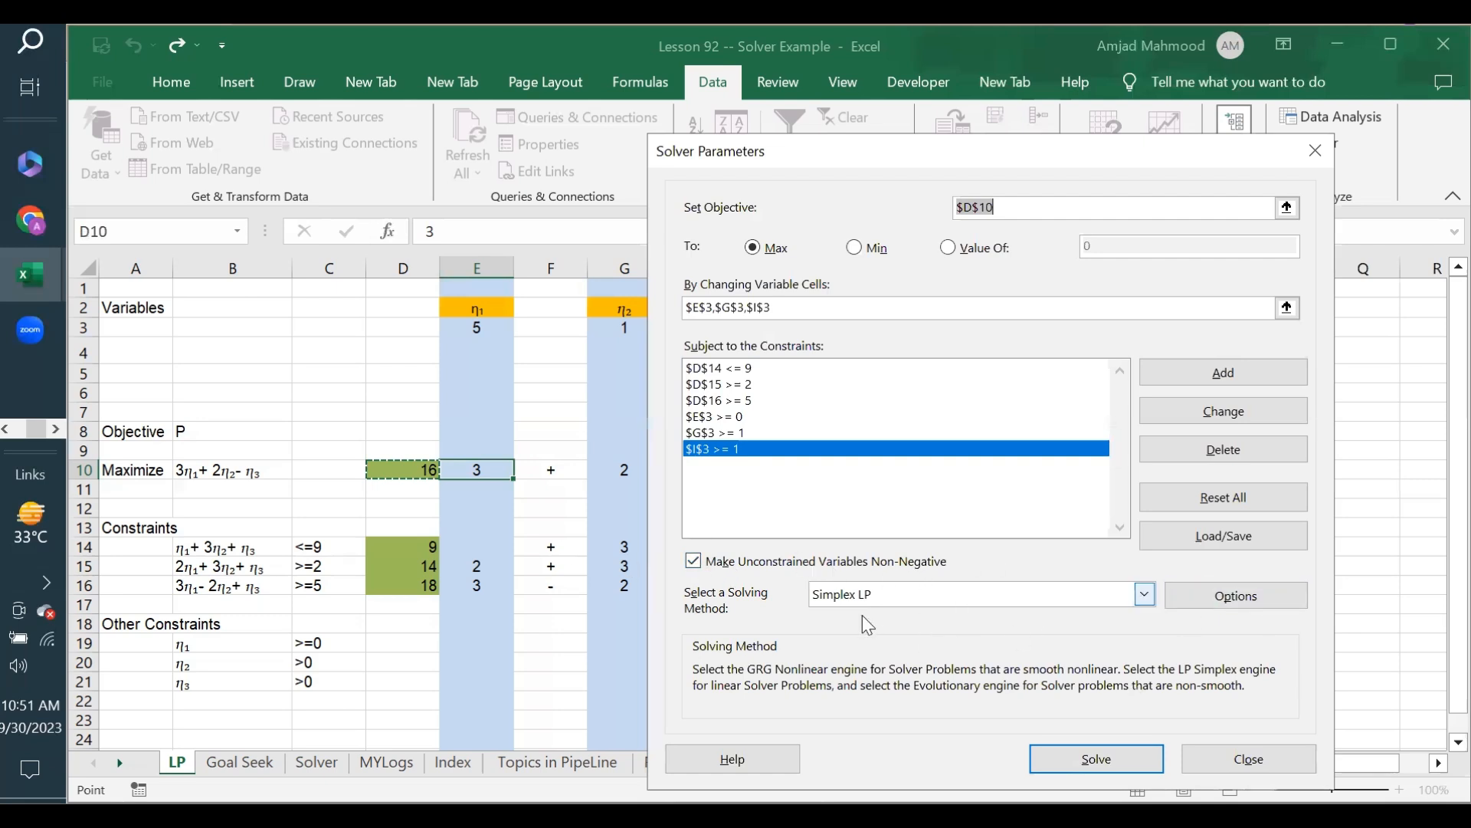
# Step: Solve the model with the Simplex LP method and keep the Solver solution
pyautogui.click(1145, 599)
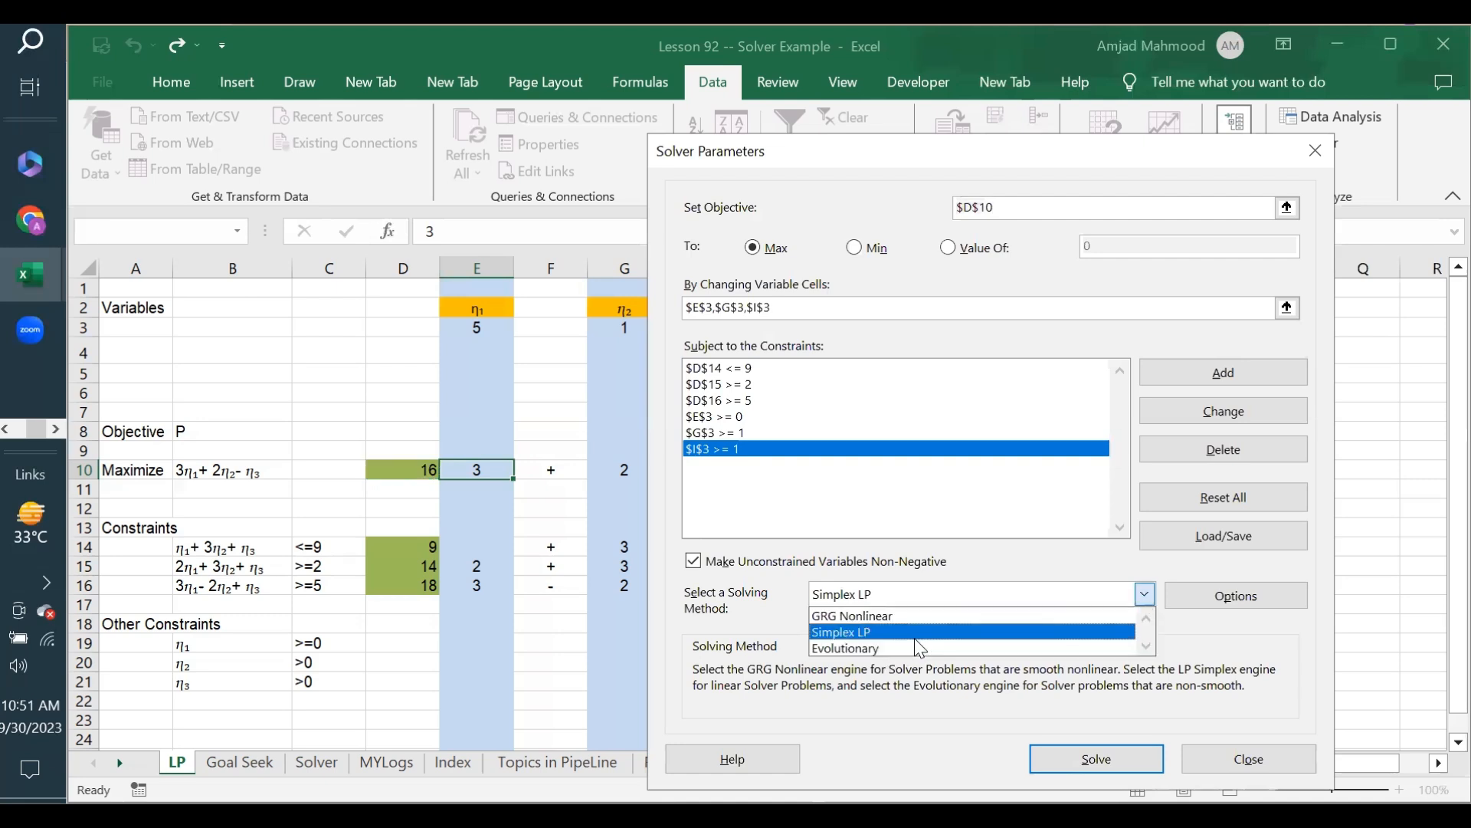
pyautogui.click(865, 630)
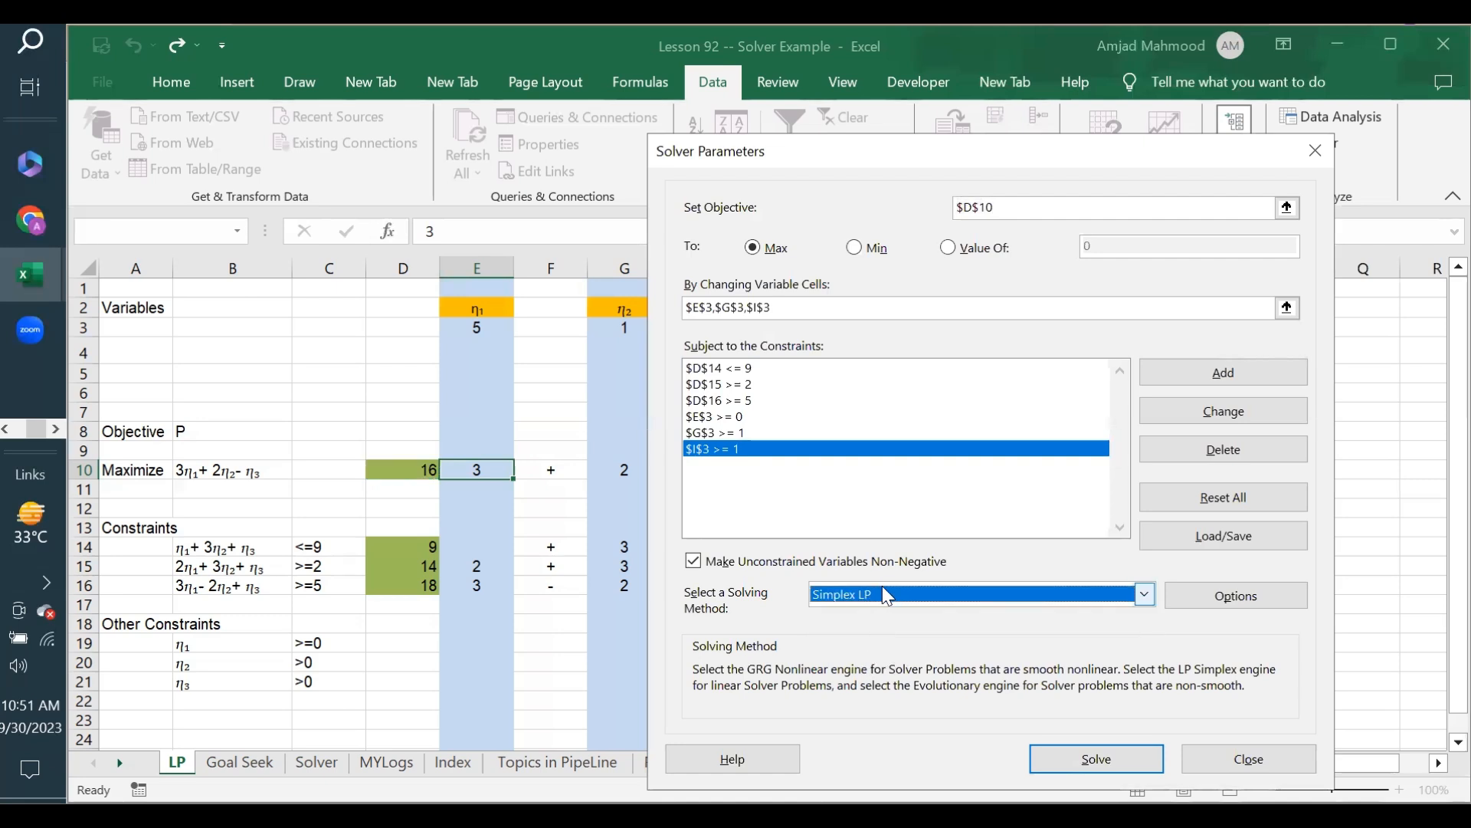
pyautogui.click(1112, 770)
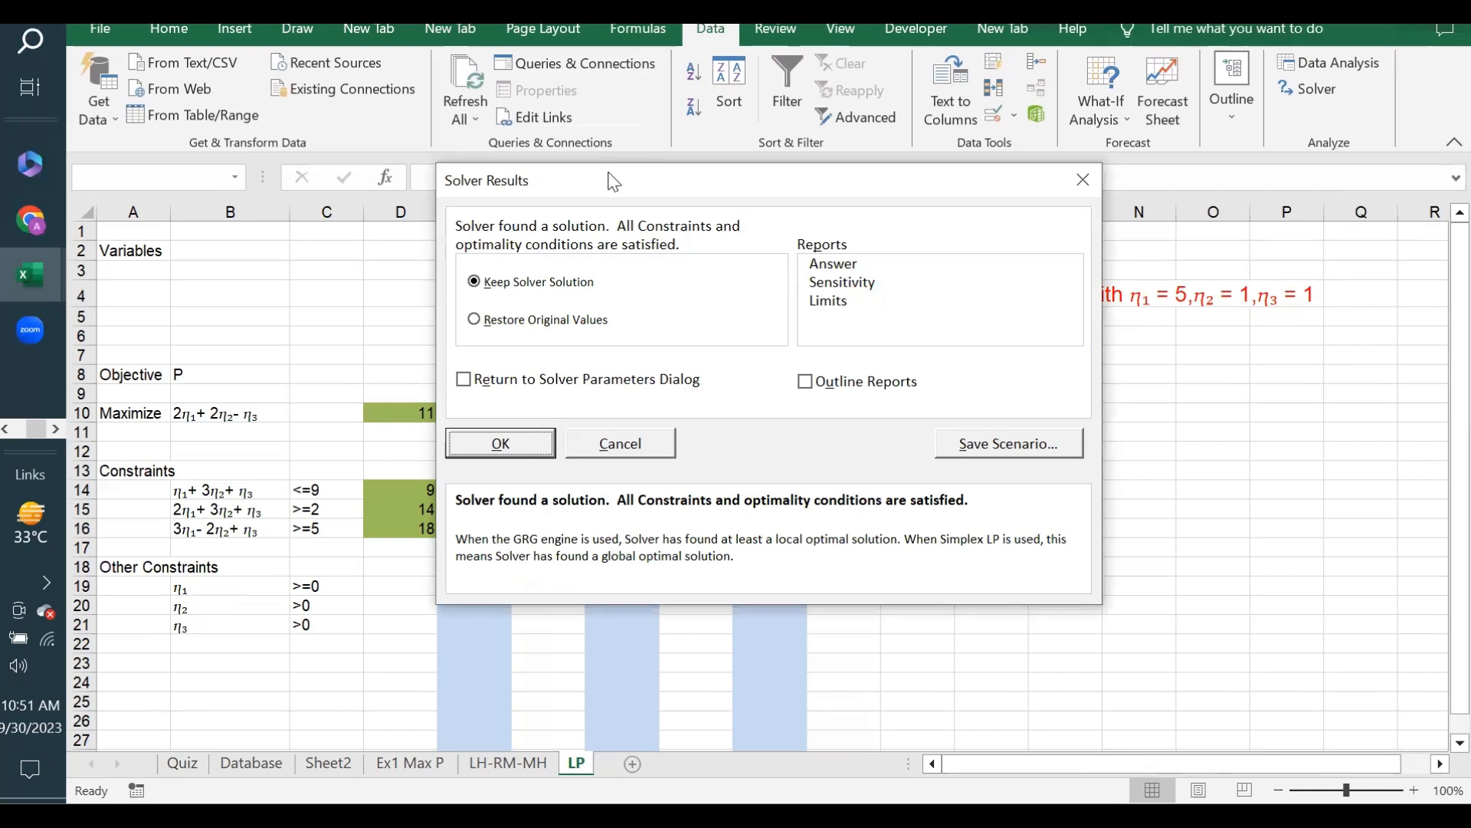
pyautogui.click(661, 499)
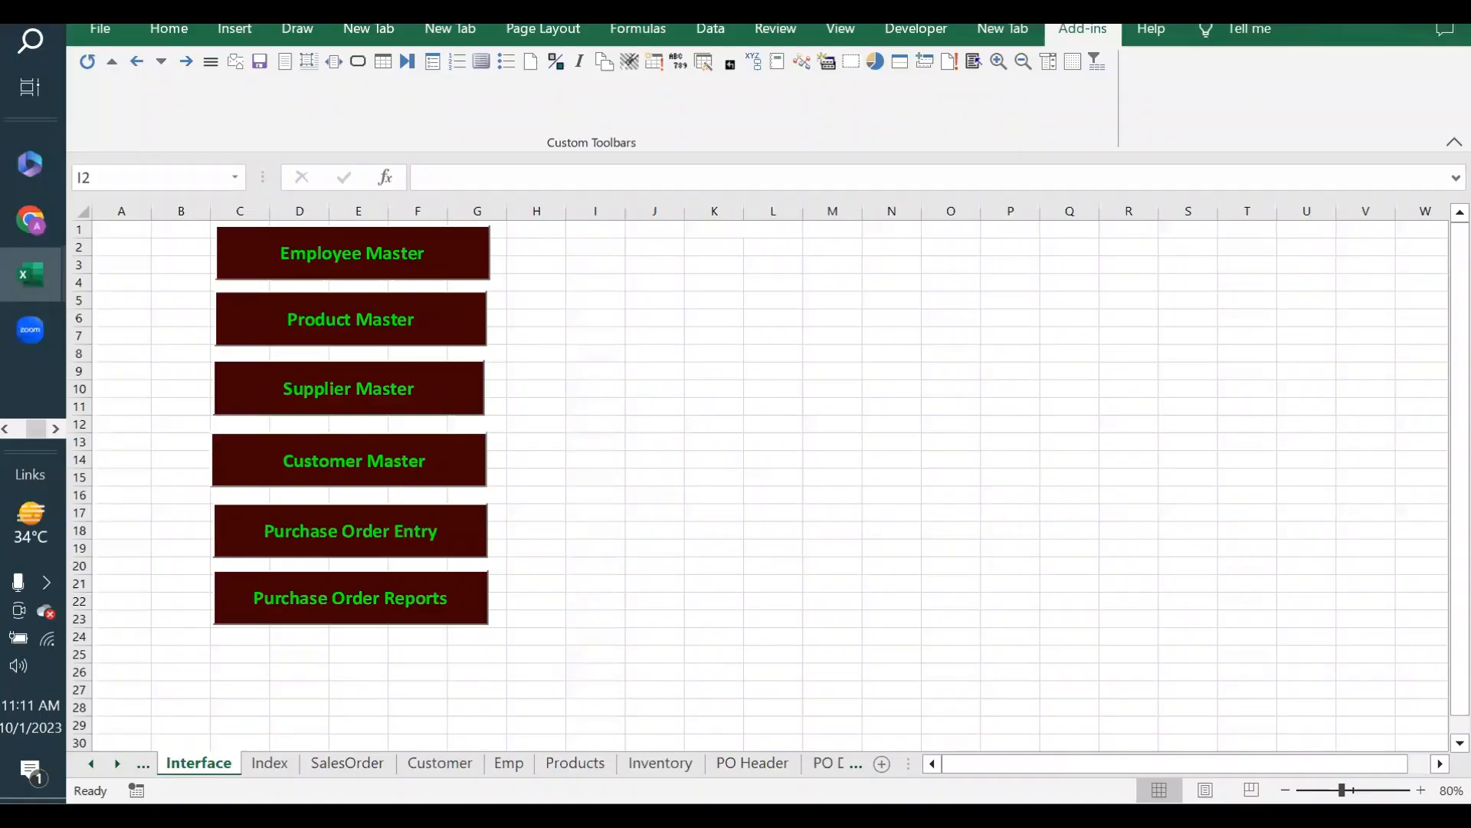
# Step: Go to the workbook's Menu sheet and open the LP (Cakes) worksheet from its link
pyautogui.click(613, 248)
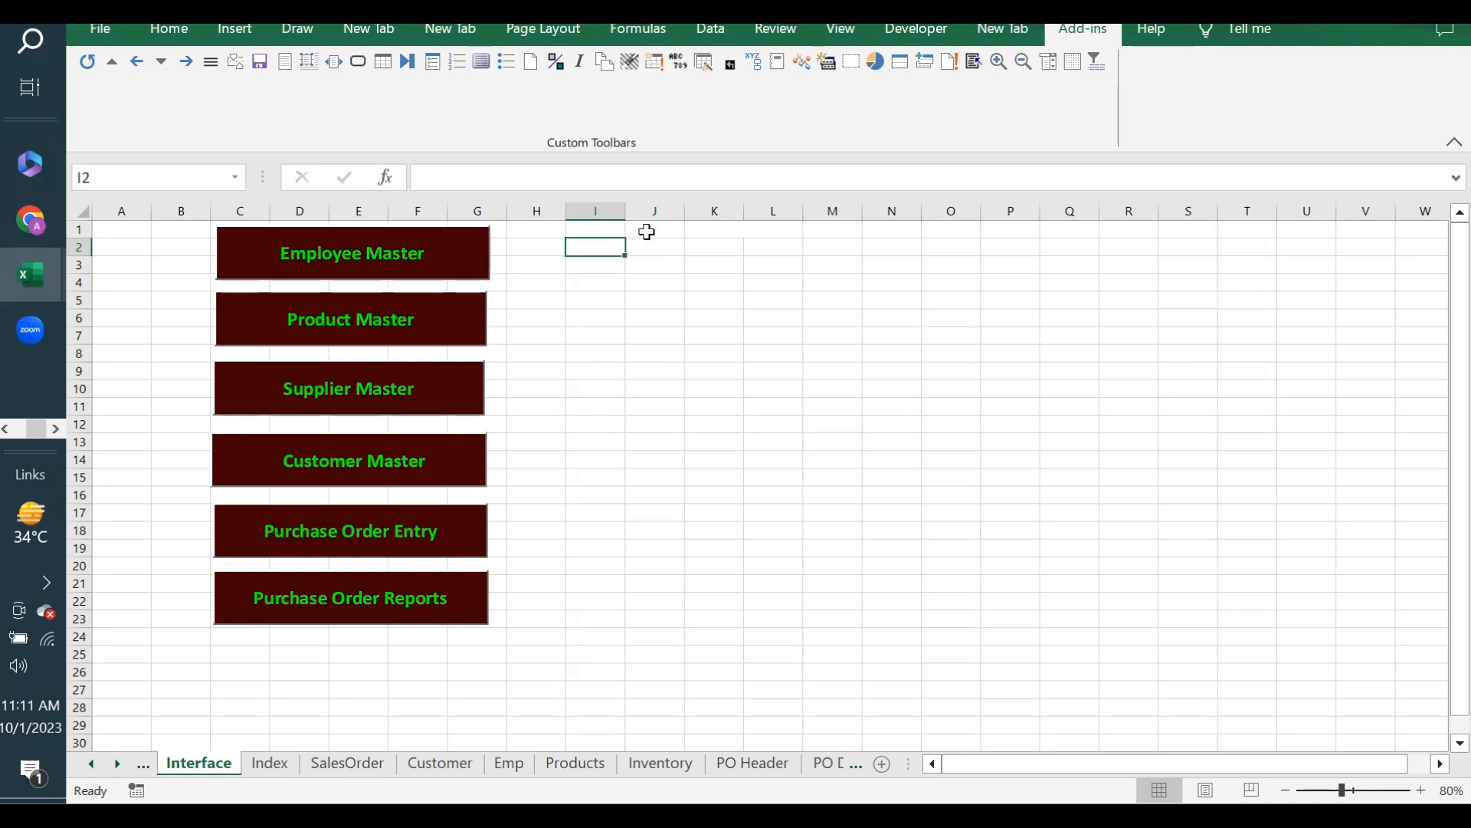
pyautogui.click(1101, 63)
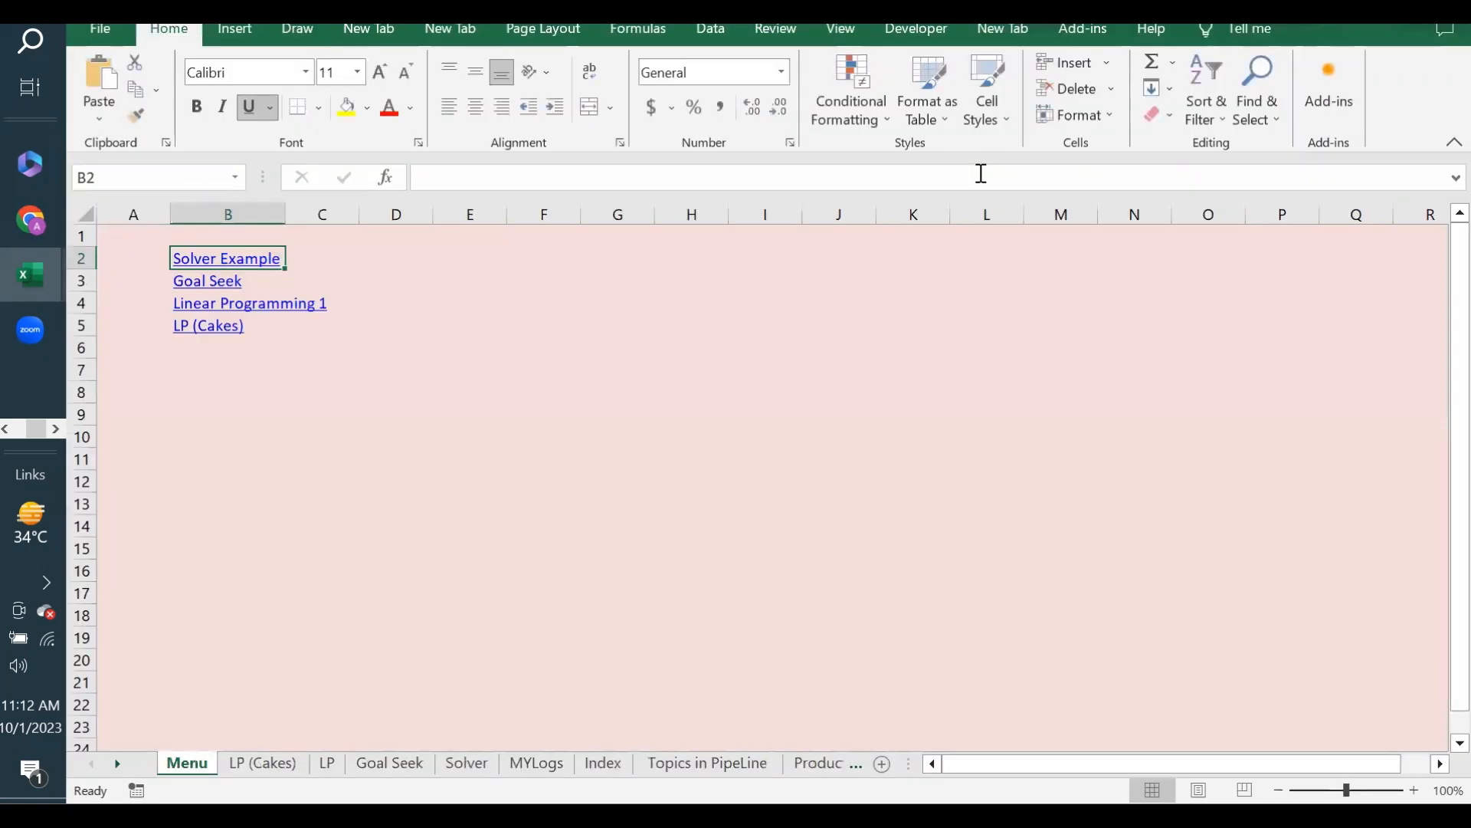
pyautogui.click(207, 328)
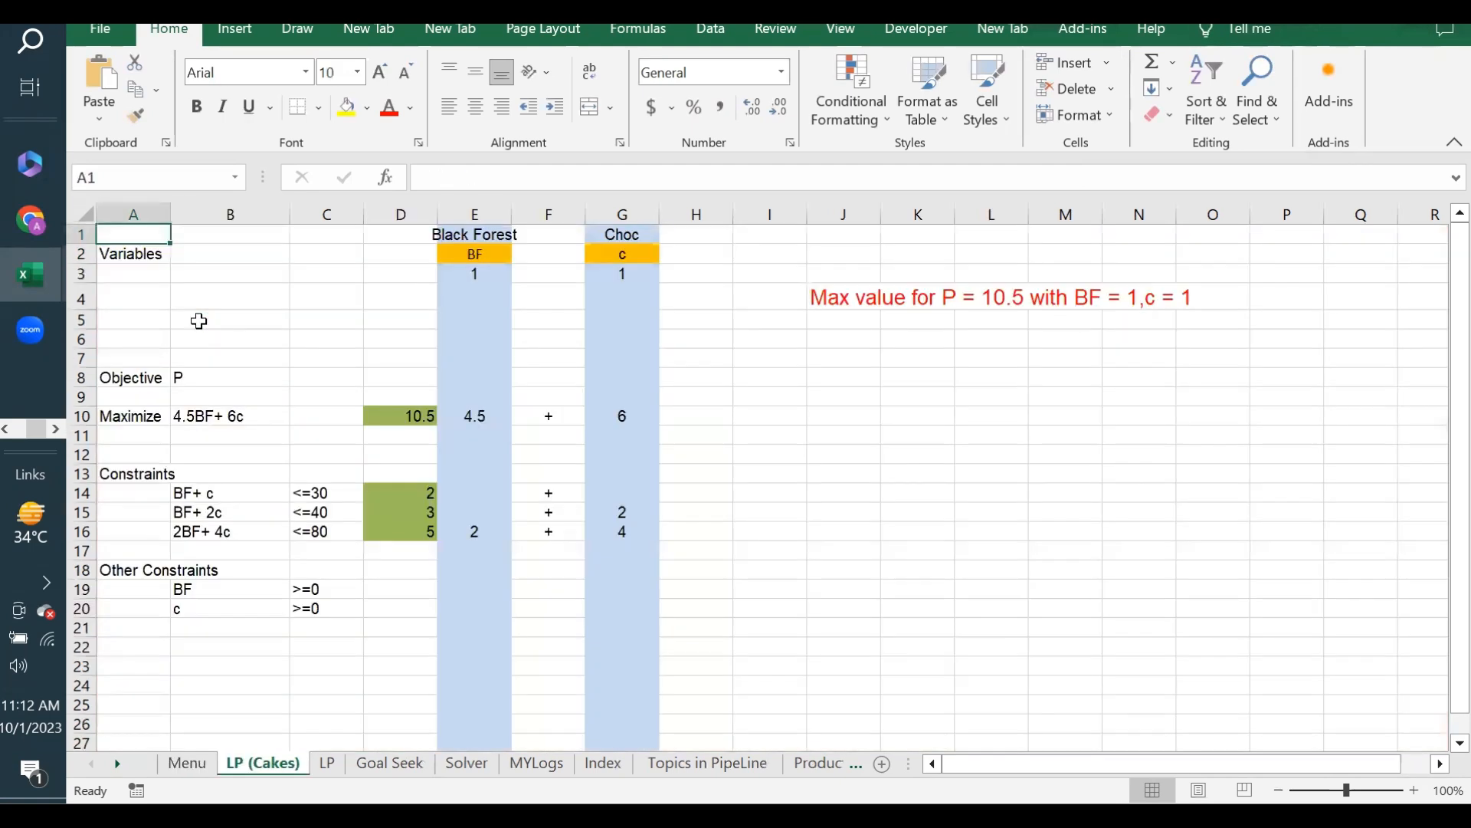
# Step: Examine the Black Forest and Choc headings and their variable names in E2 and G2
pyautogui.click(448, 252)
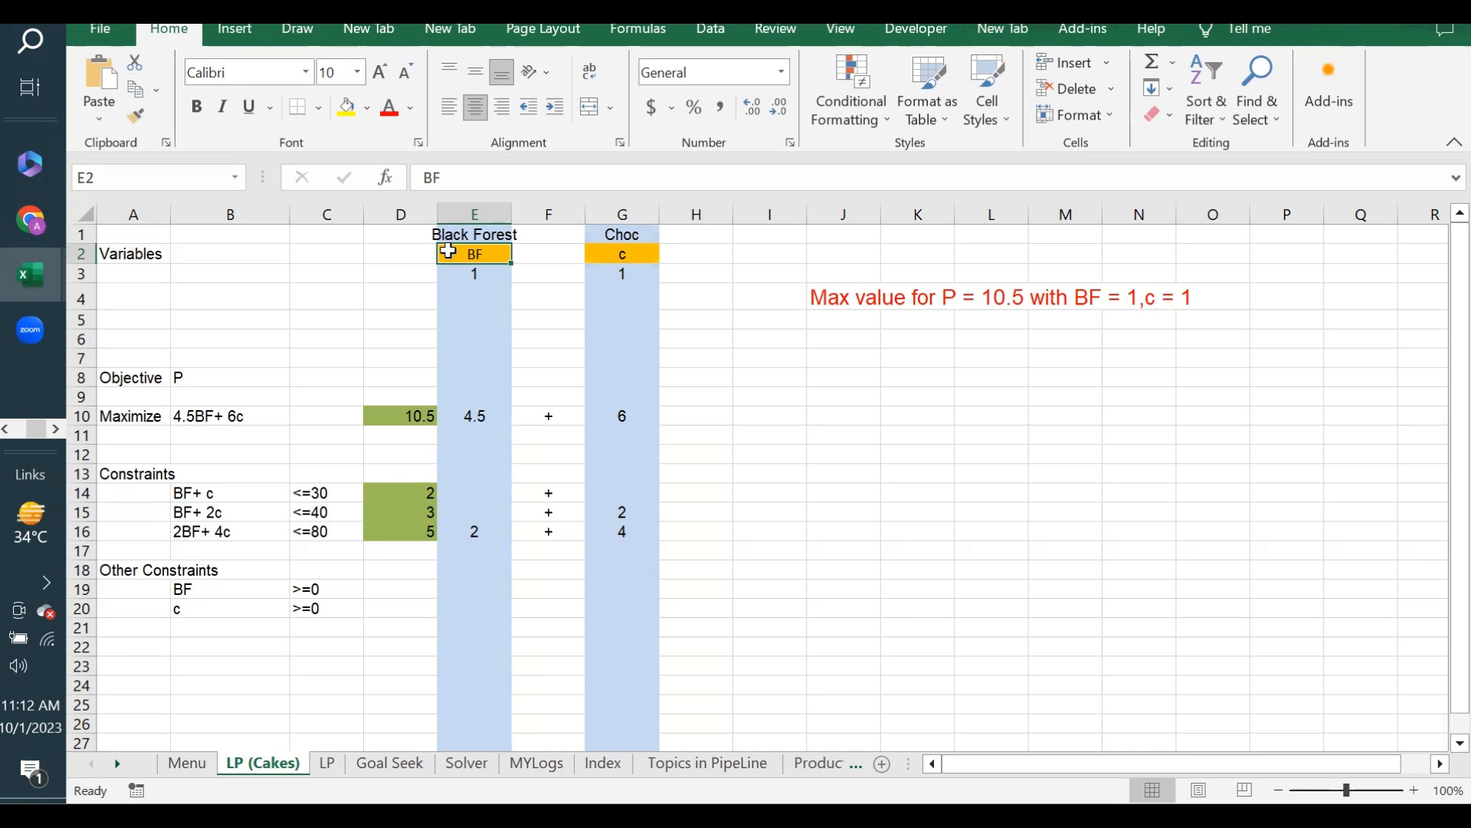
pyautogui.click(648, 234)
pyautogui.click(474, 239)
pyautogui.click(486, 259)
pyautogui.click(639, 255)
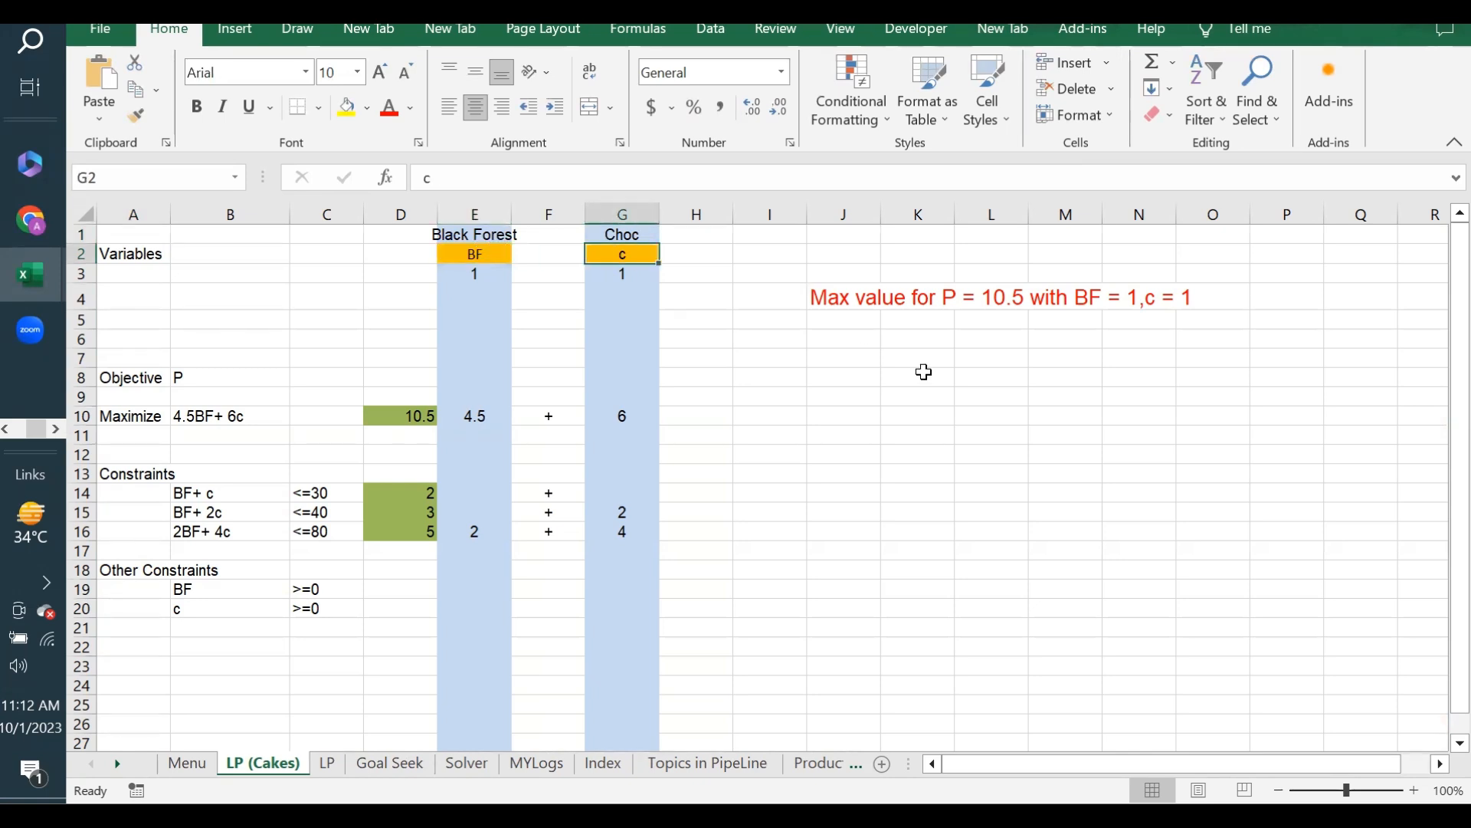
# Step: Inspect the variable value cells E3 and G3 for the two cake types
pyautogui.click(454, 275)
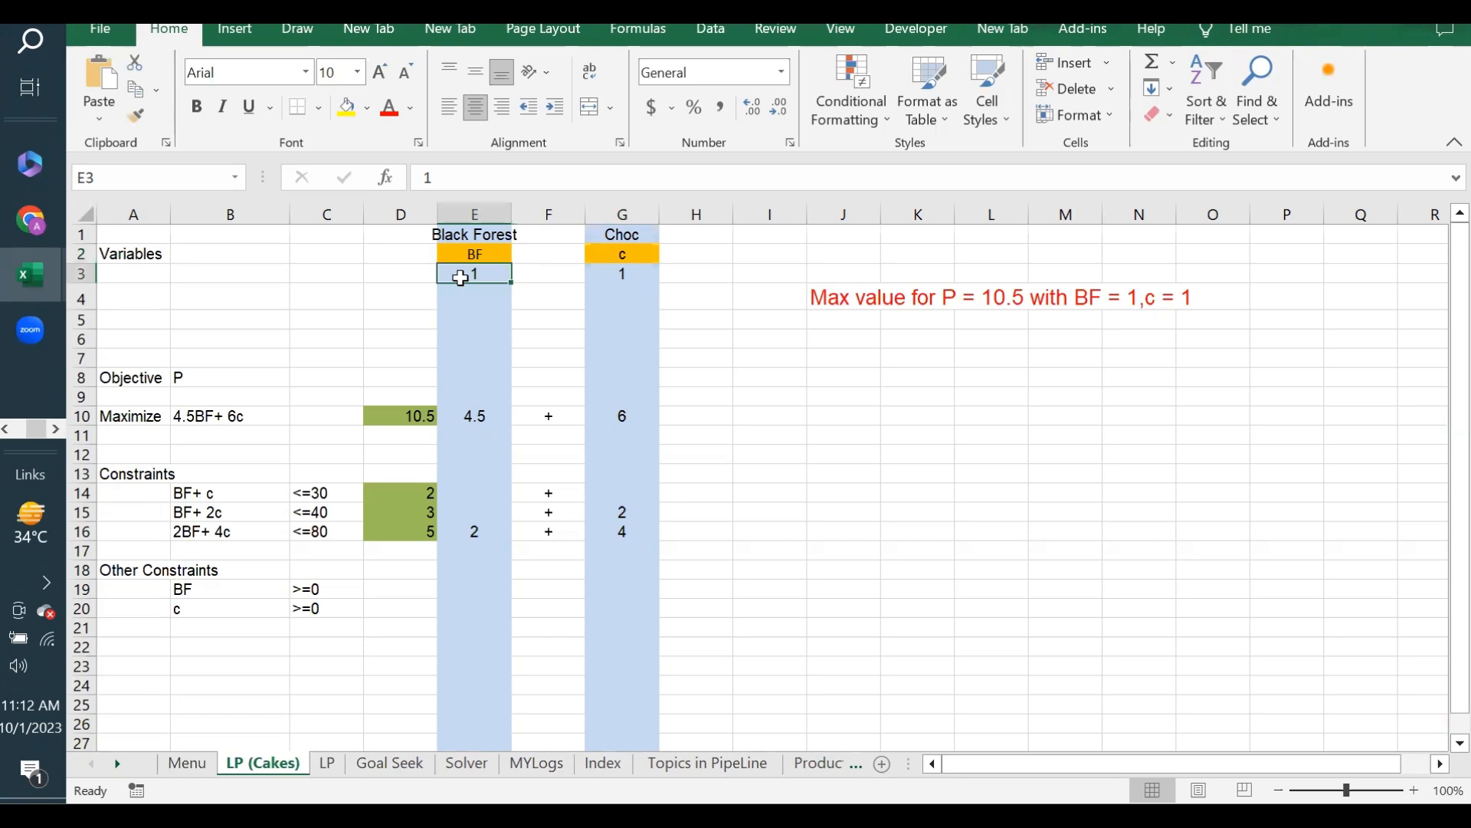
pyautogui.click(640, 274)
pyautogui.click(455, 275)
pyautogui.moveTo(478, 274); pyautogui.dragTo(608, 269)
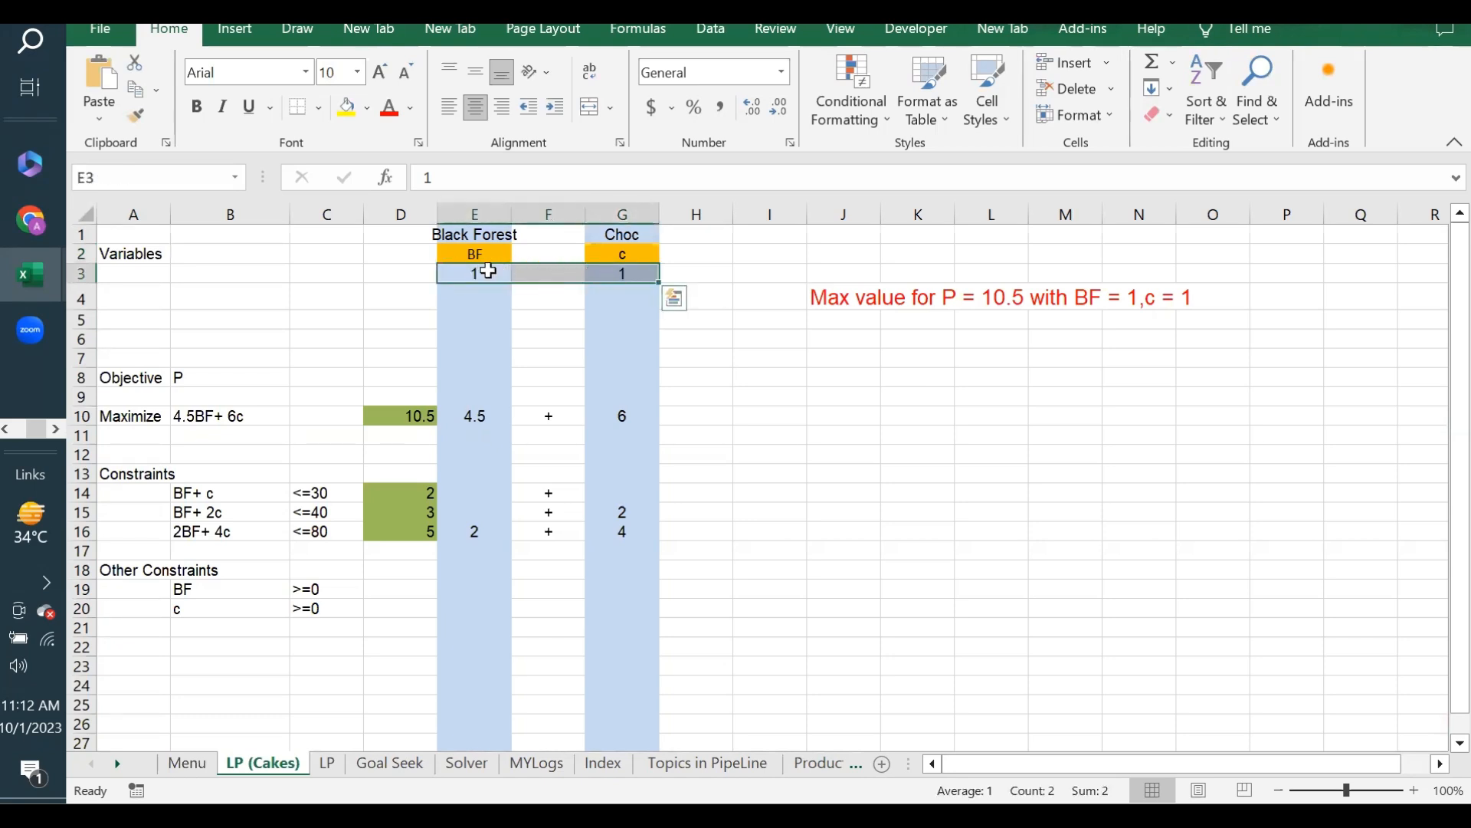
pyautogui.click(497, 274)
pyautogui.click(625, 274)
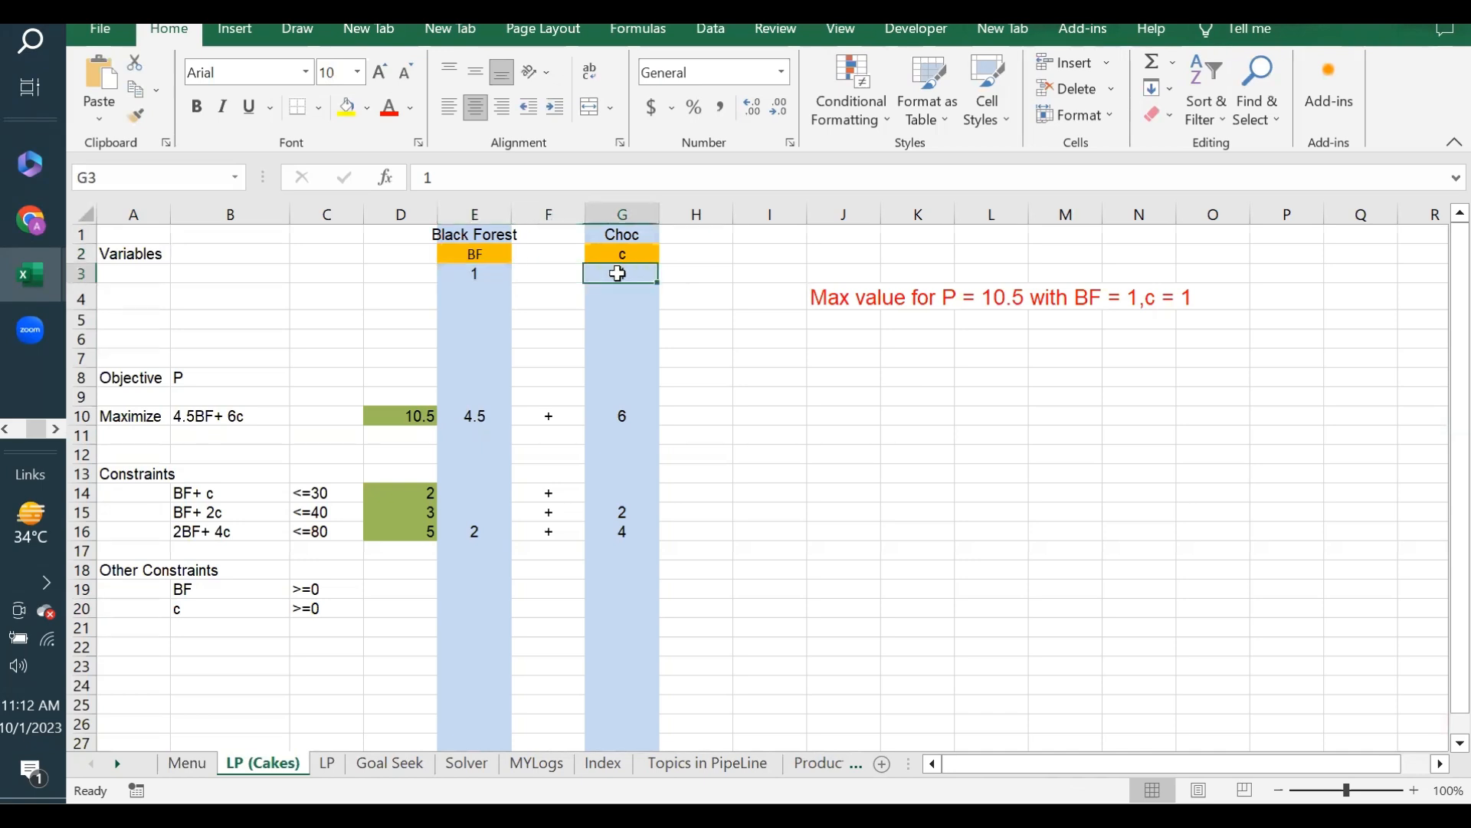
pyautogui.click(470, 279)
# Step: Examine the objective expression formula in B10 together with the variable cells E3 and G3
pyautogui.click(200, 418)
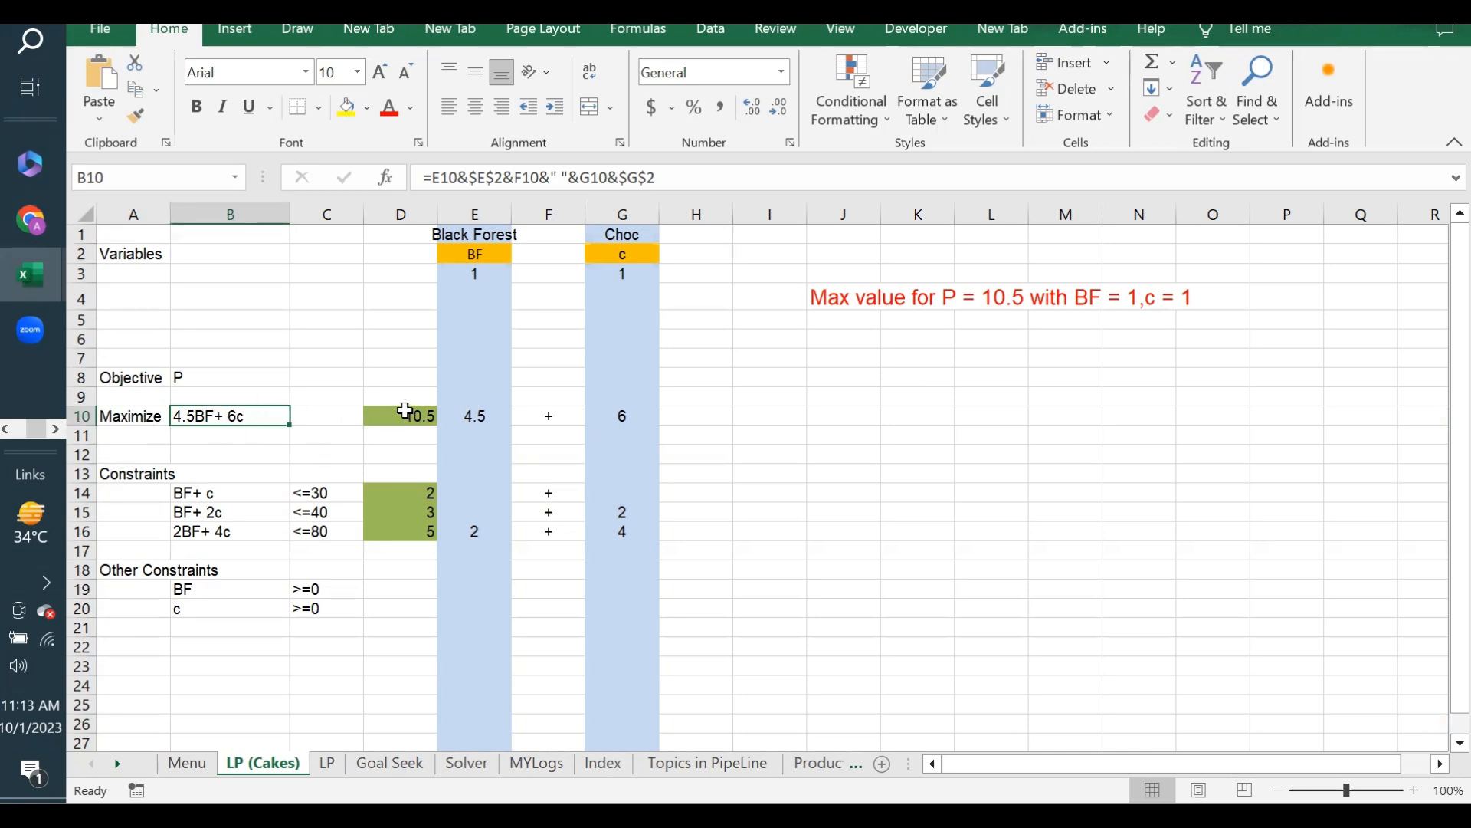
pyautogui.click(470, 272)
pyautogui.click(619, 270)
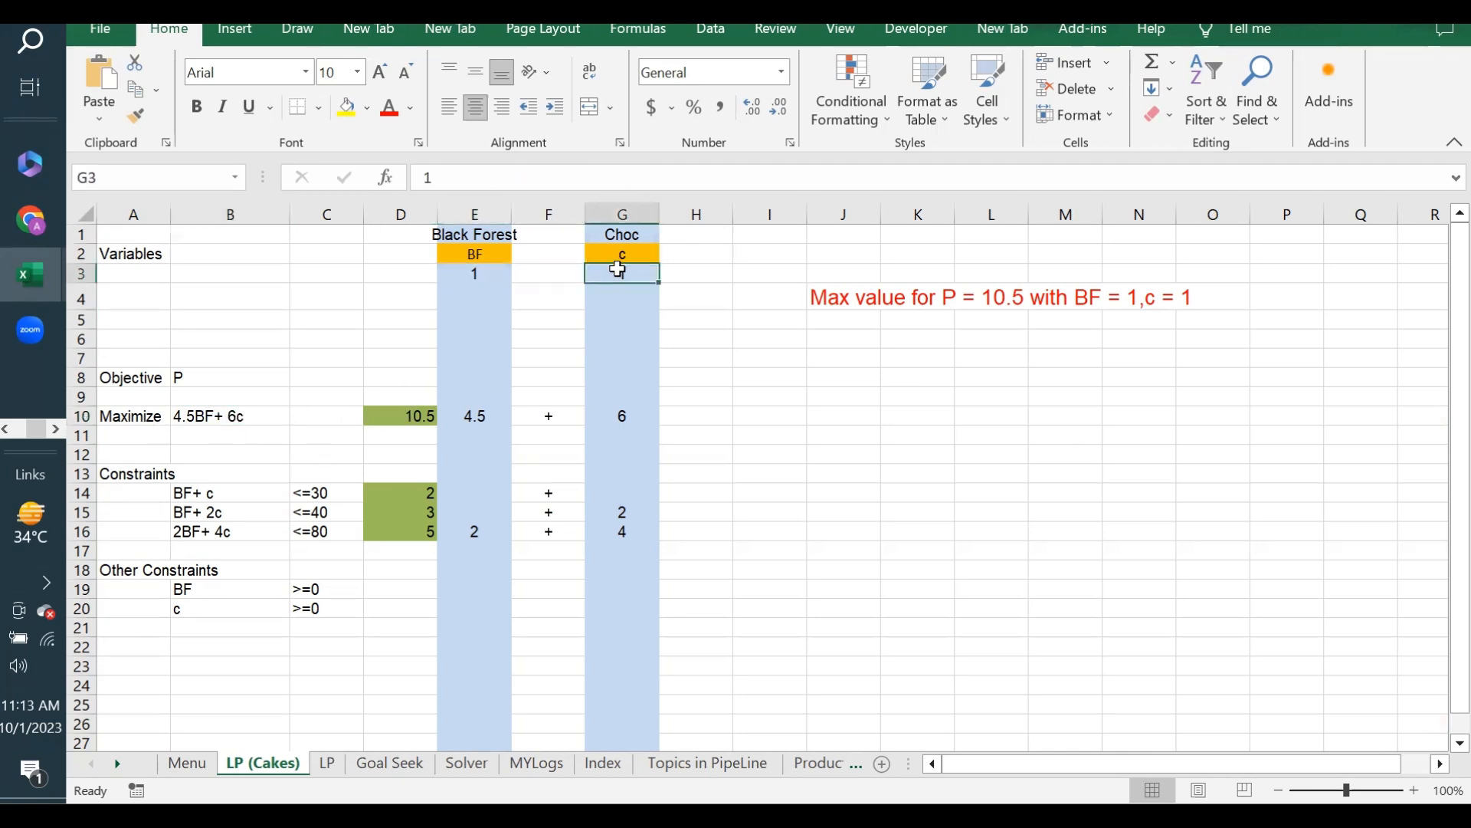
# Step: Examine the objective value formula in D10 alongside the variable cells E3 and G3, the coefficient in E10 and the expression in B10
pyautogui.click(479, 272)
pyautogui.click(617, 270)
pyautogui.click(392, 415)
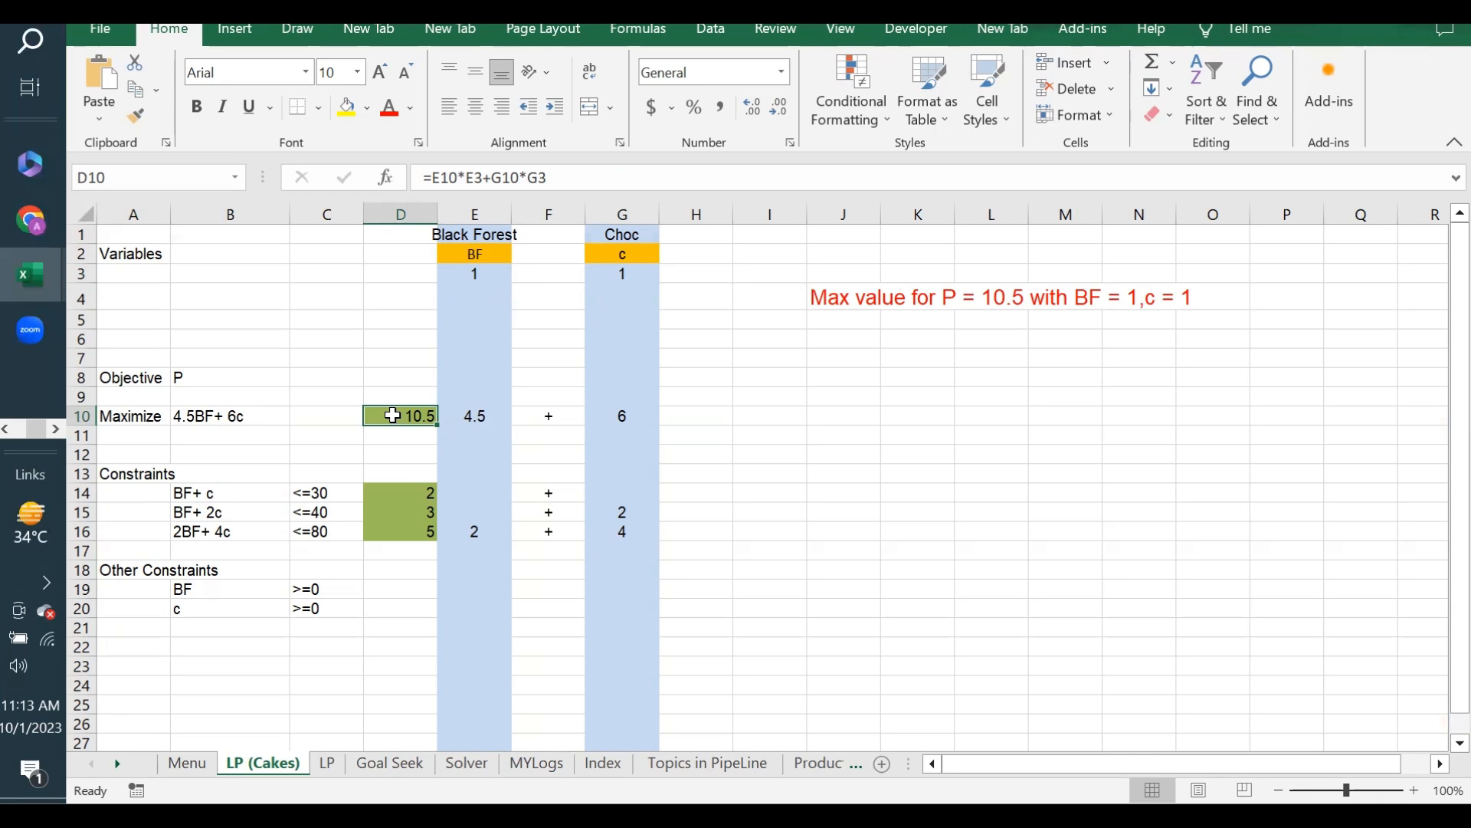
pyautogui.click(477, 415)
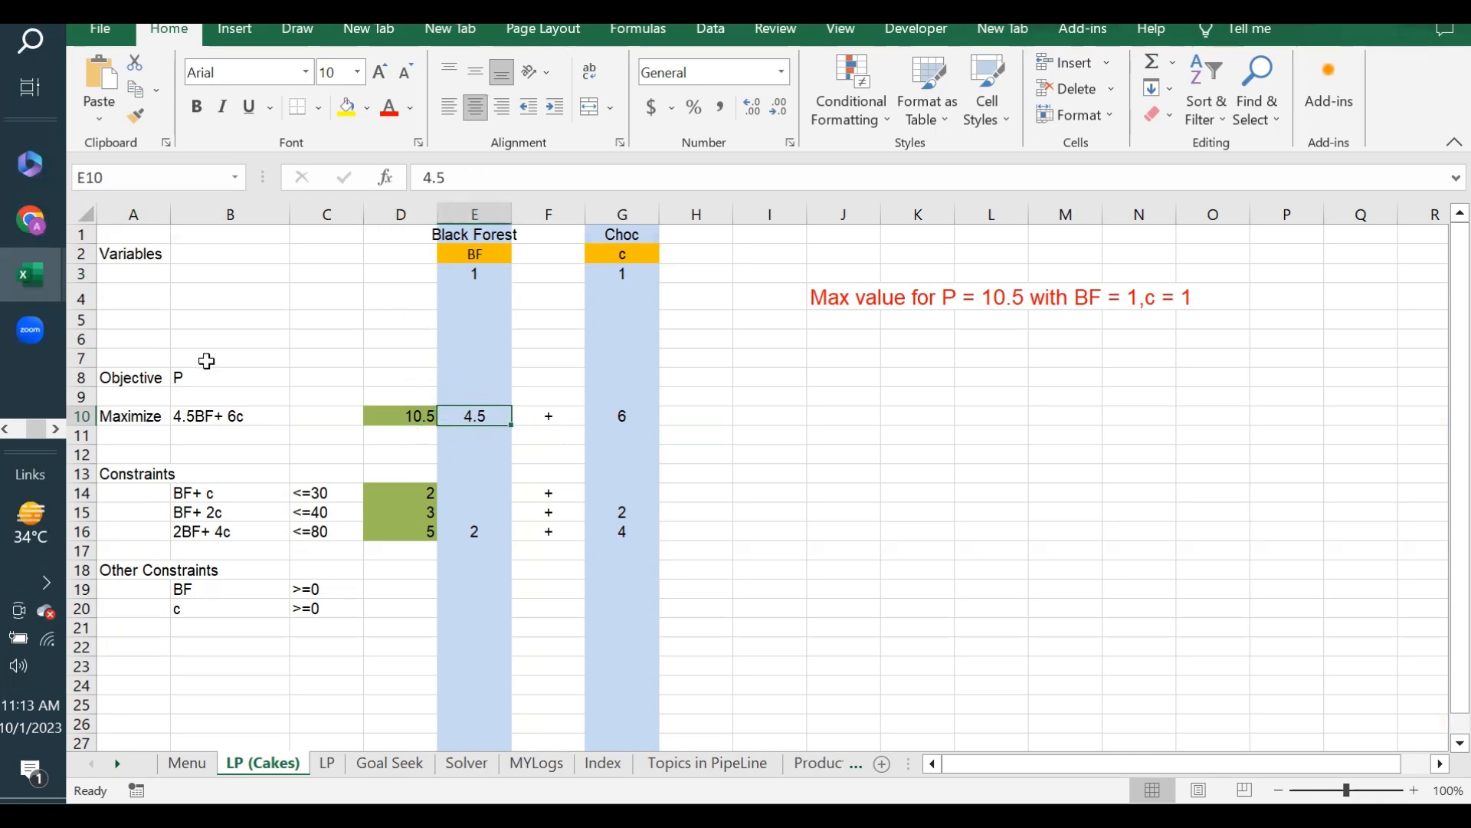
pyautogui.click(197, 413)
pyautogui.click(483, 250)
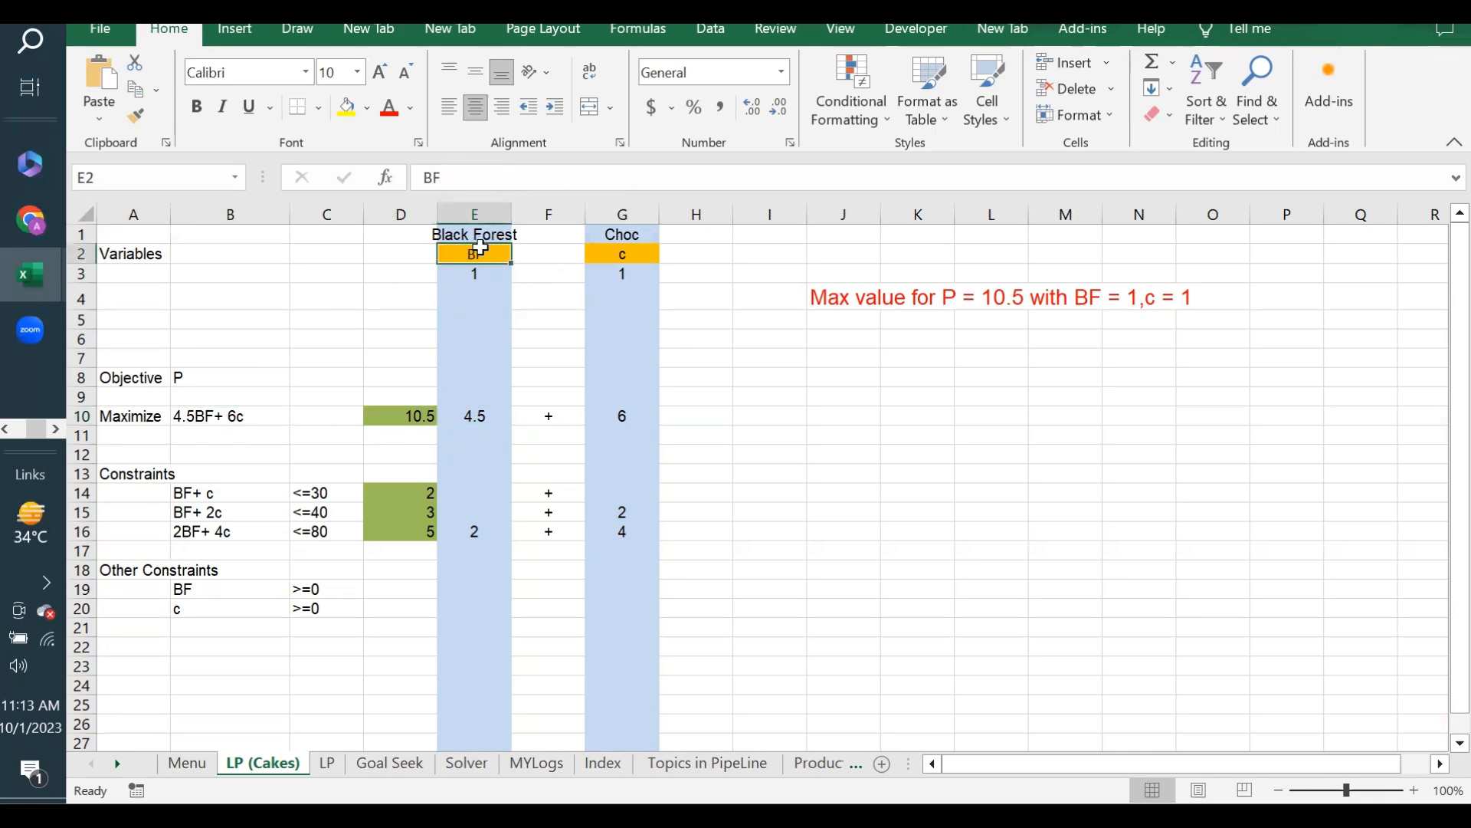
pyautogui.click(617, 253)
pyautogui.click(471, 258)
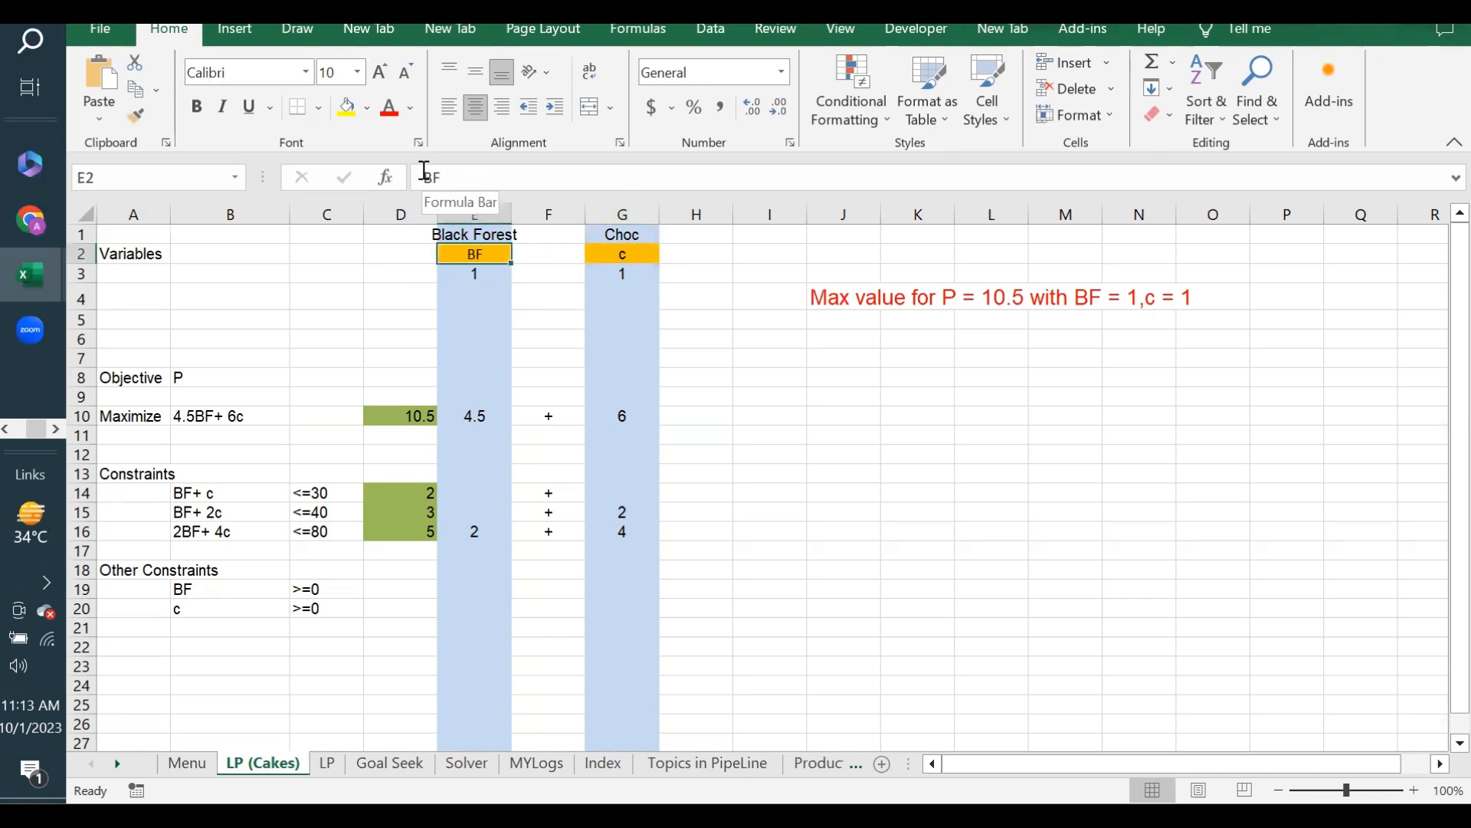
pyautogui.moveTo(421, 176); pyautogui.dragTo(512, 175)
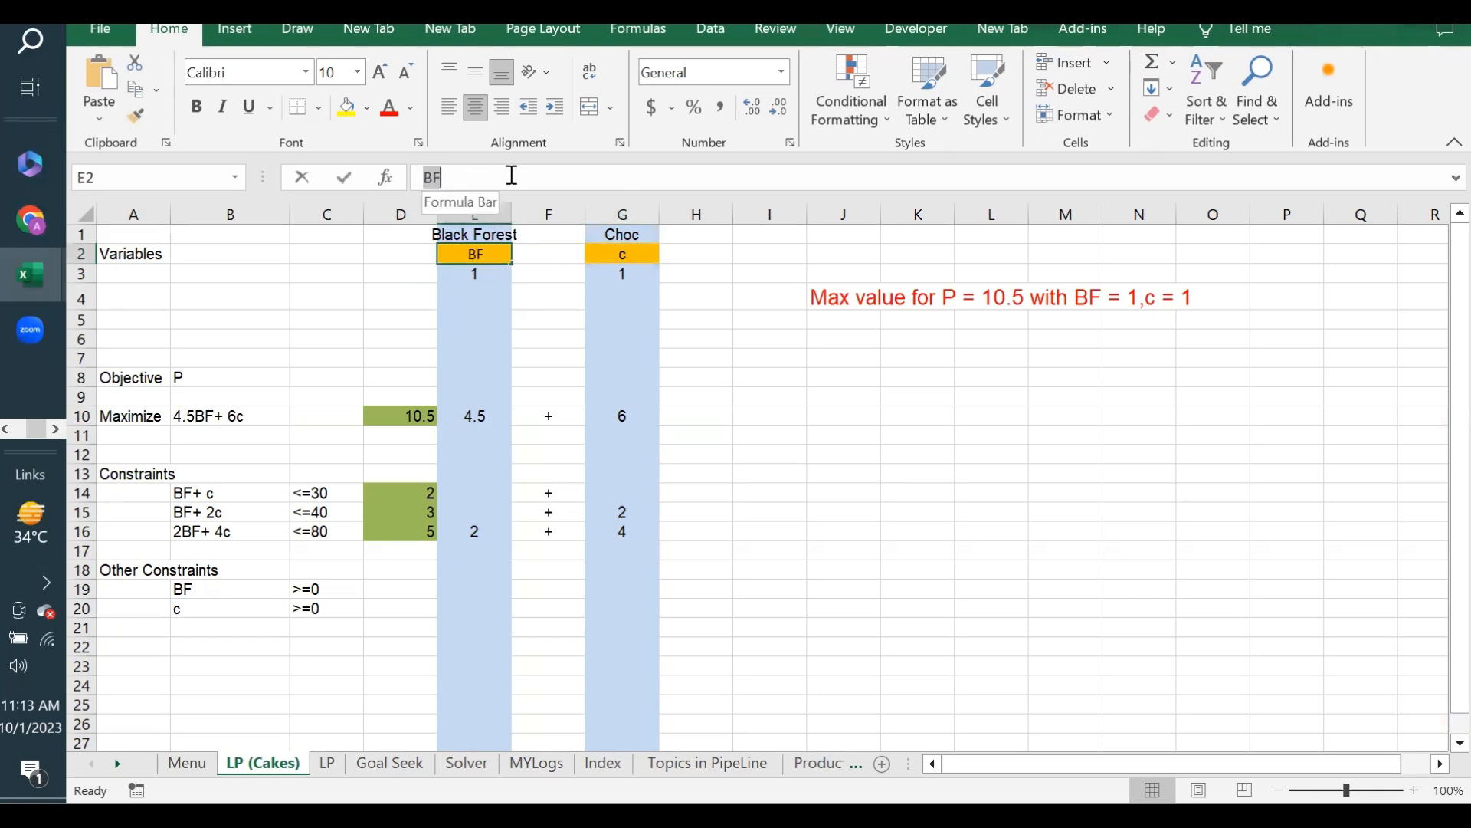
pyautogui.click(512, 176)
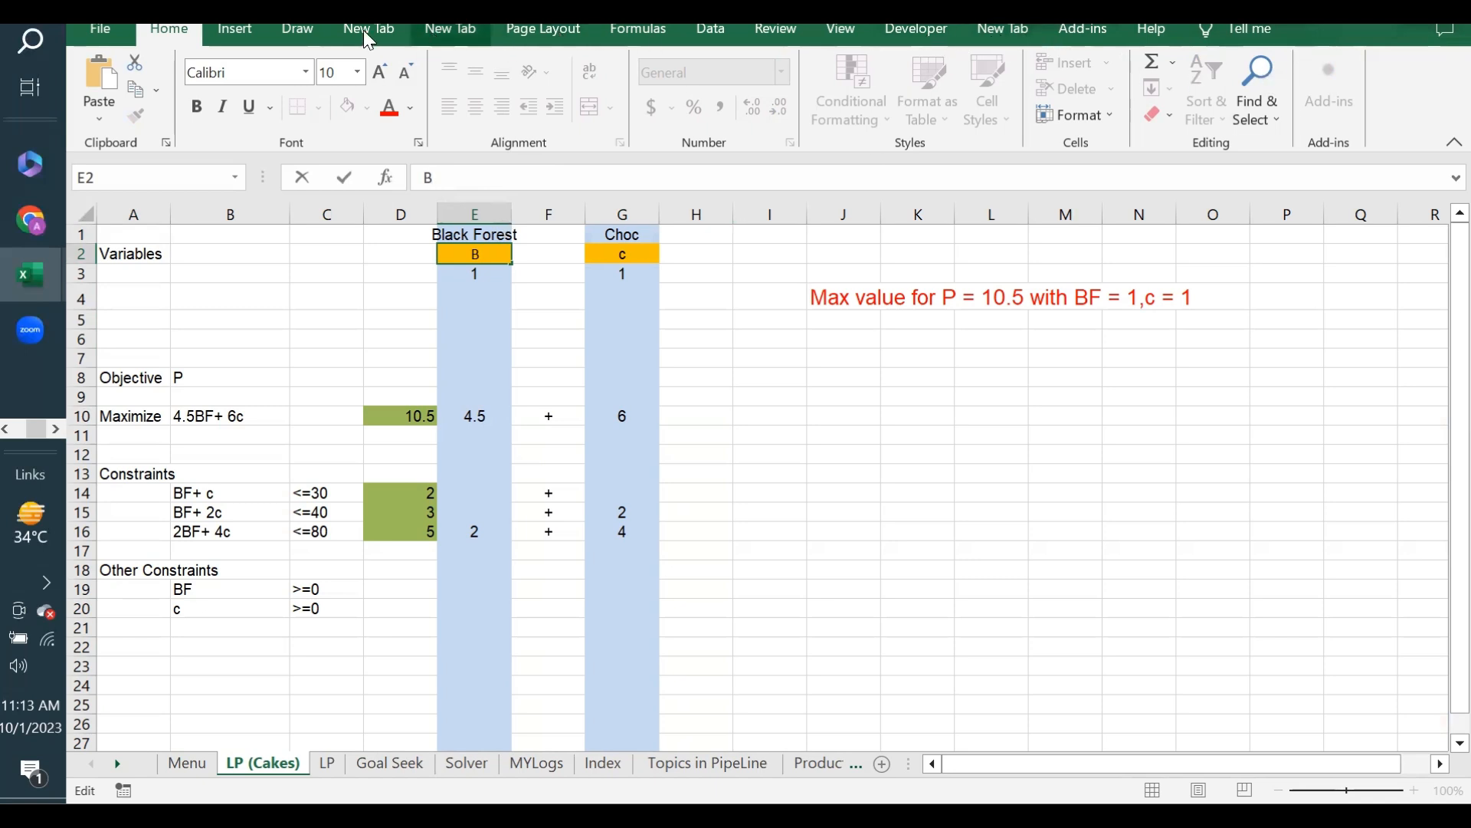
pyautogui.write('F')
pyautogui.hotkey('ctrl', 'Return')
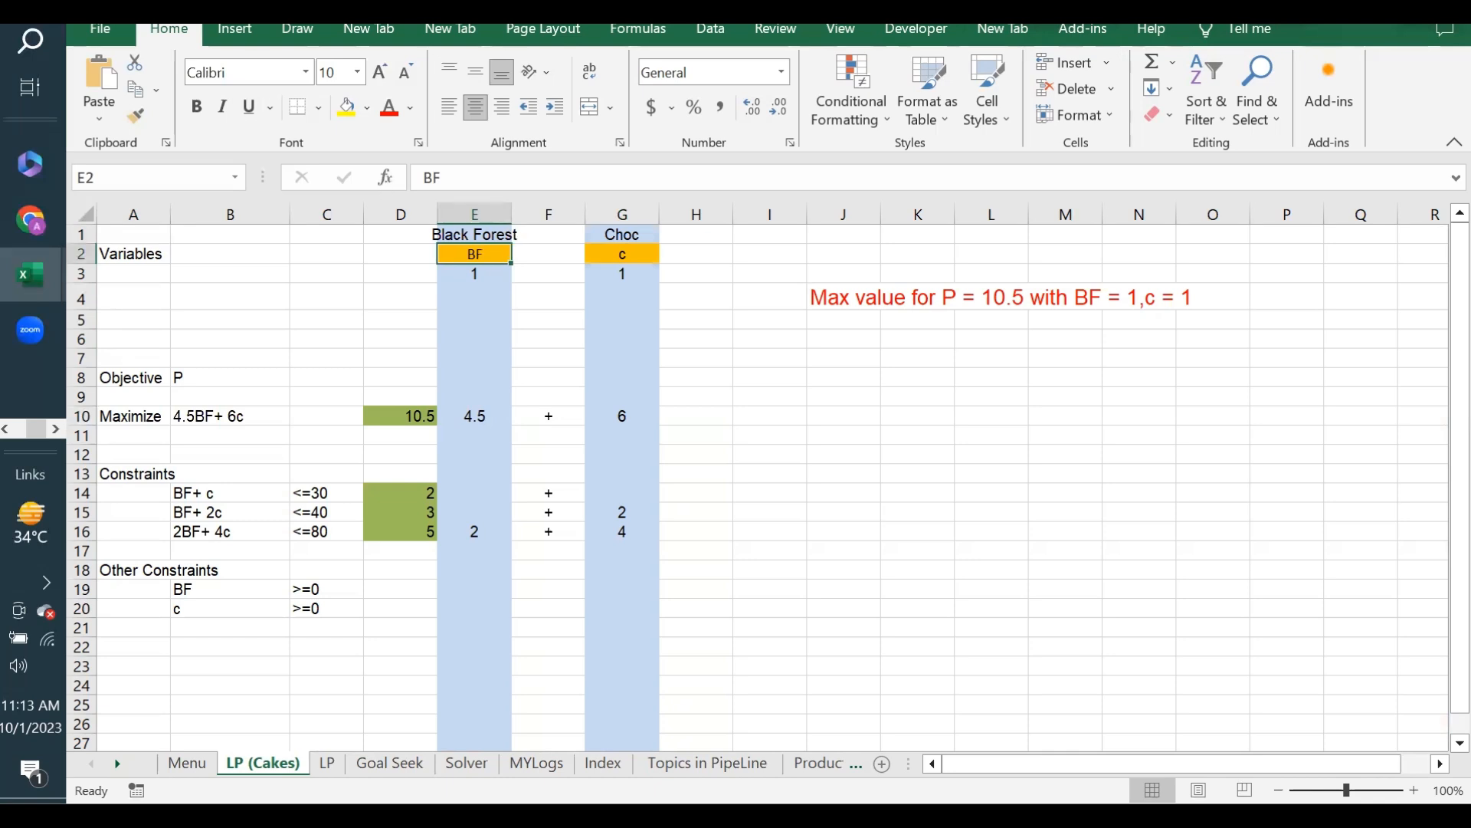
# Step: Insert the Turned Capital F symbol (character code 2132) into E2 and remove the plain F, making the variable name BℲ
pyautogui.click(243, 39)
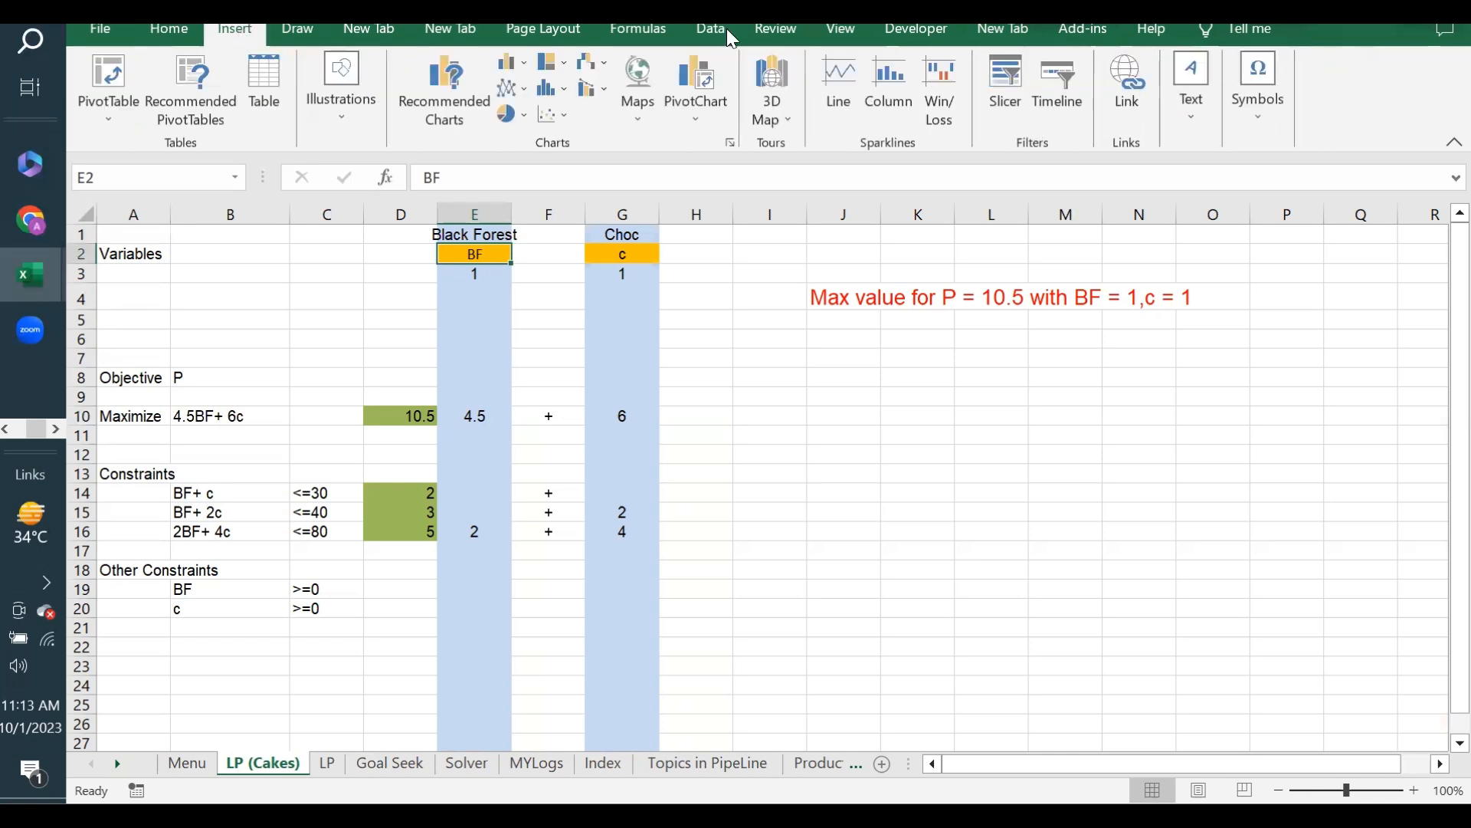
pyautogui.click(1269, 96)
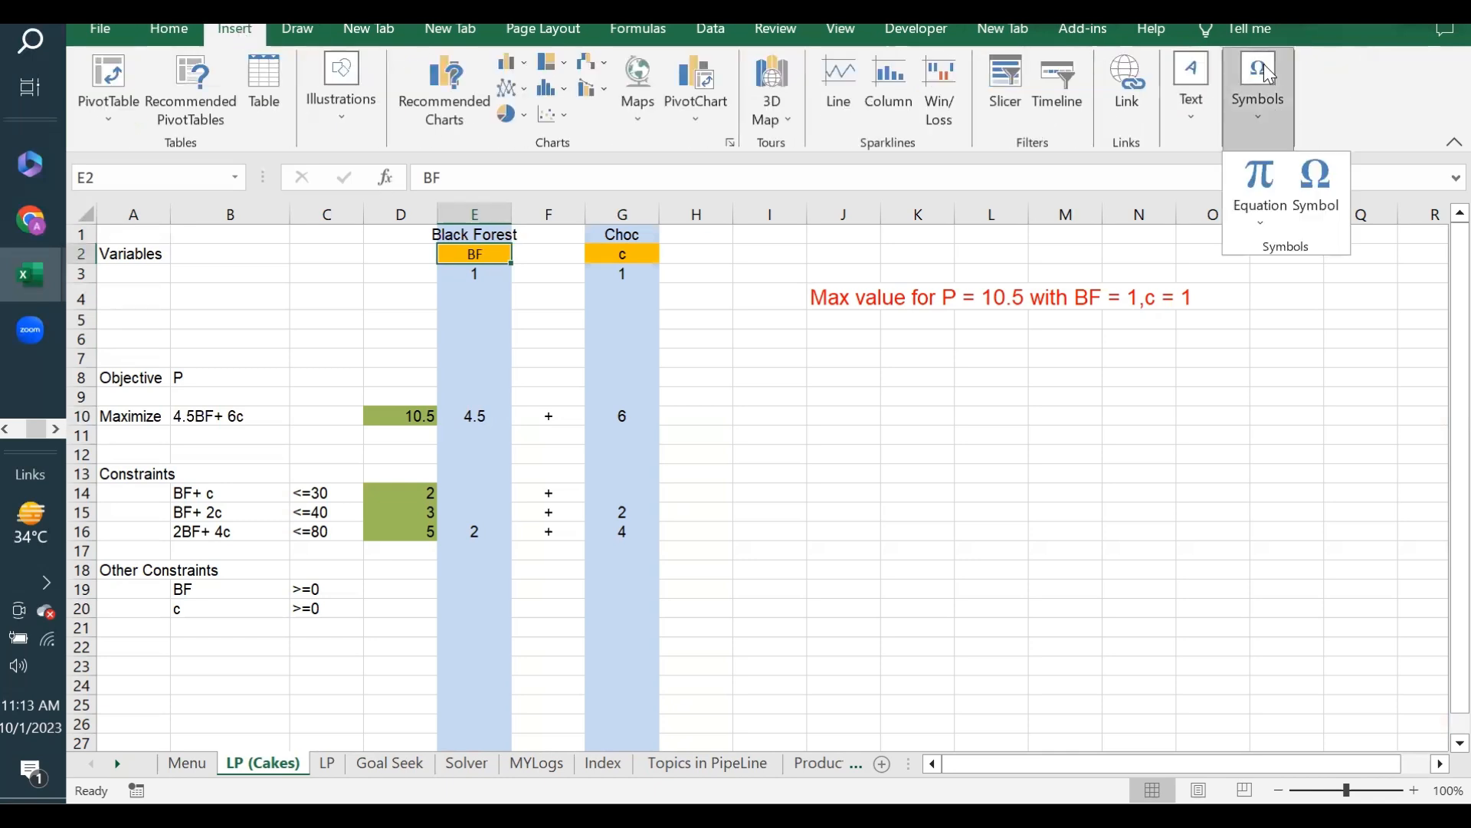
pyautogui.click(1320, 182)
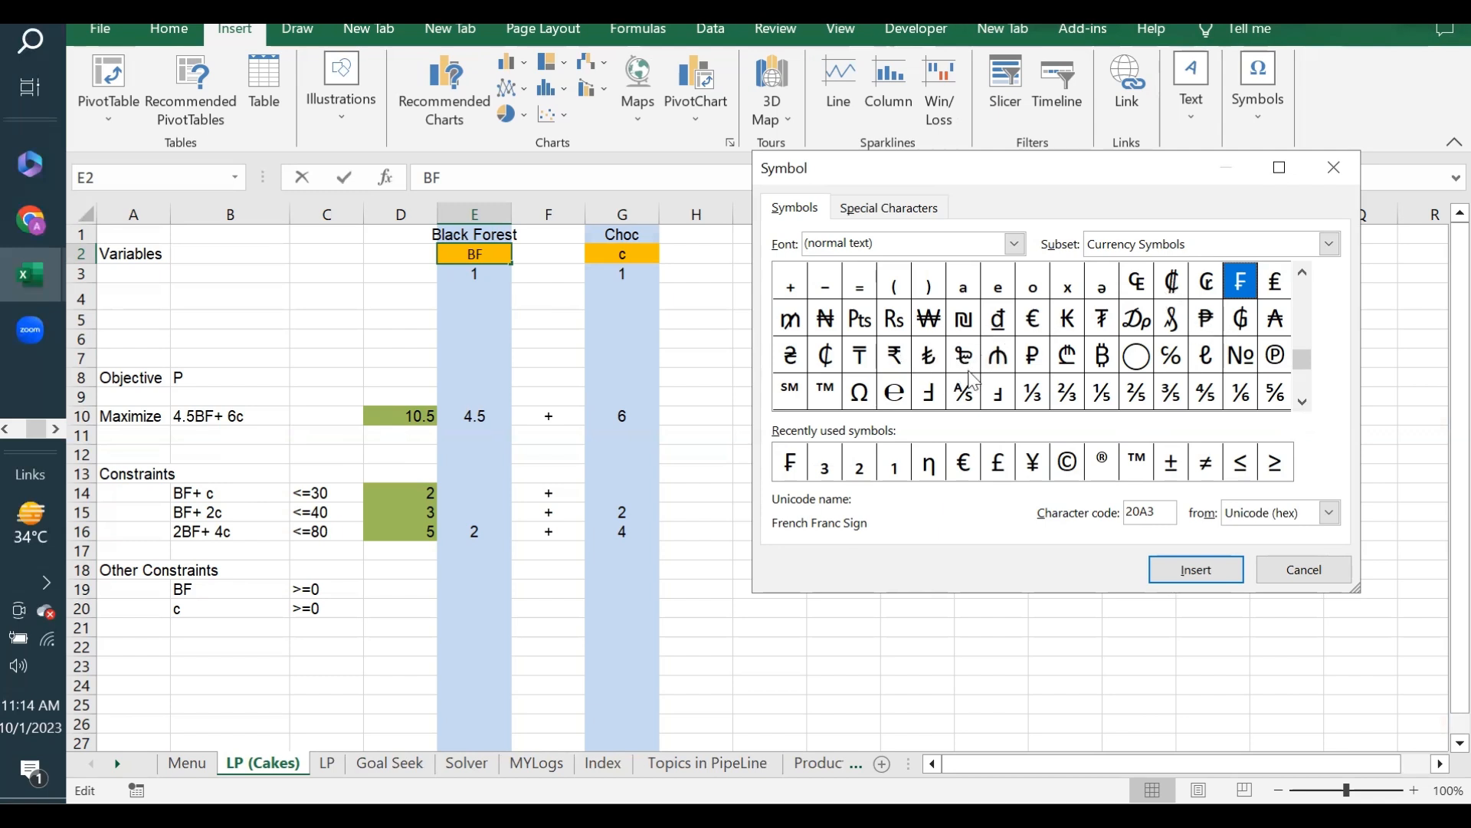
pyautogui.click(930, 393)
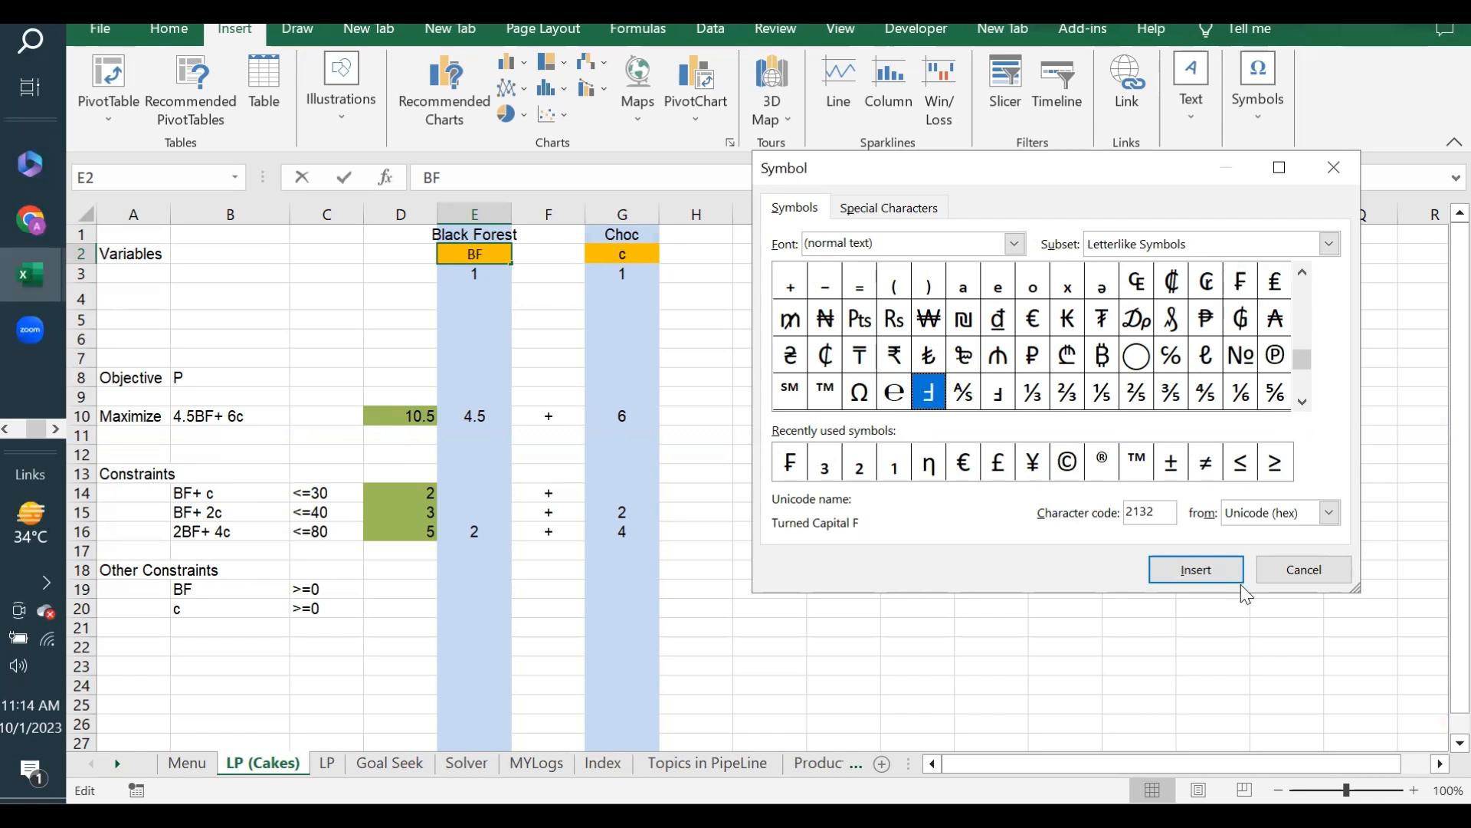
pyautogui.click(1196, 571)
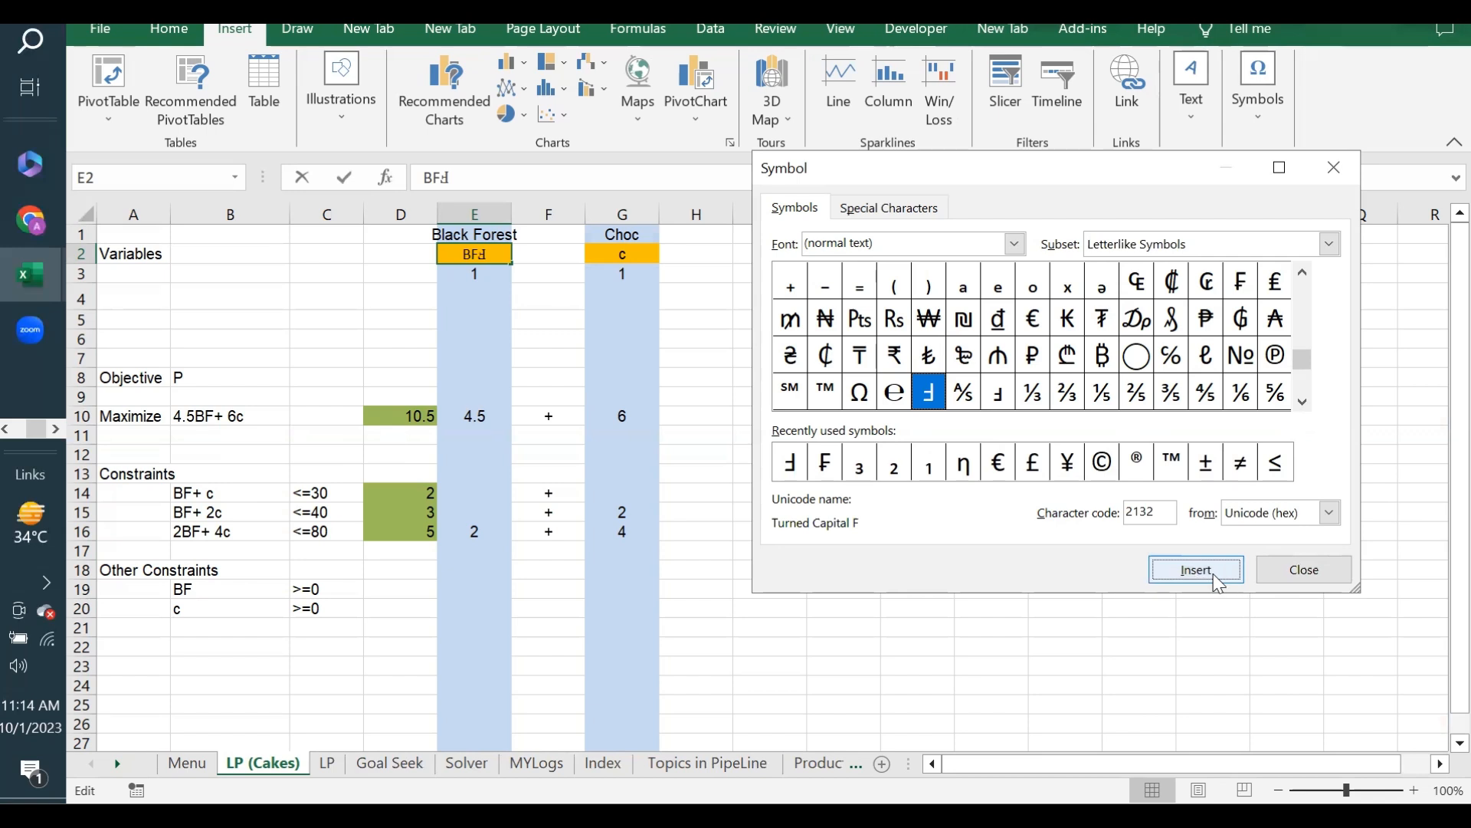
pyautogui.click(1305, 570)
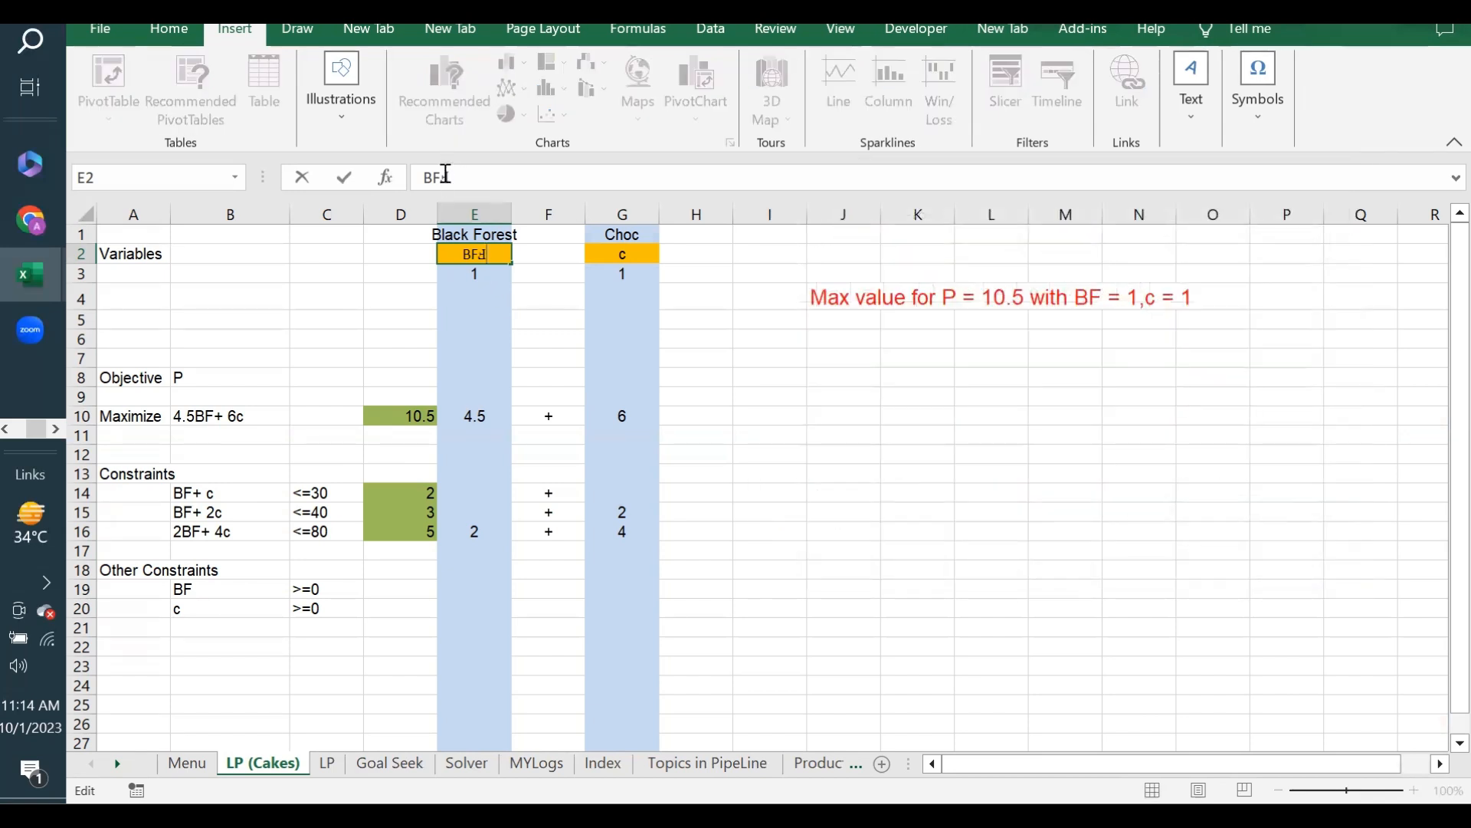
pyautogui.press('BackSpace')
pyautogui.press('Return')
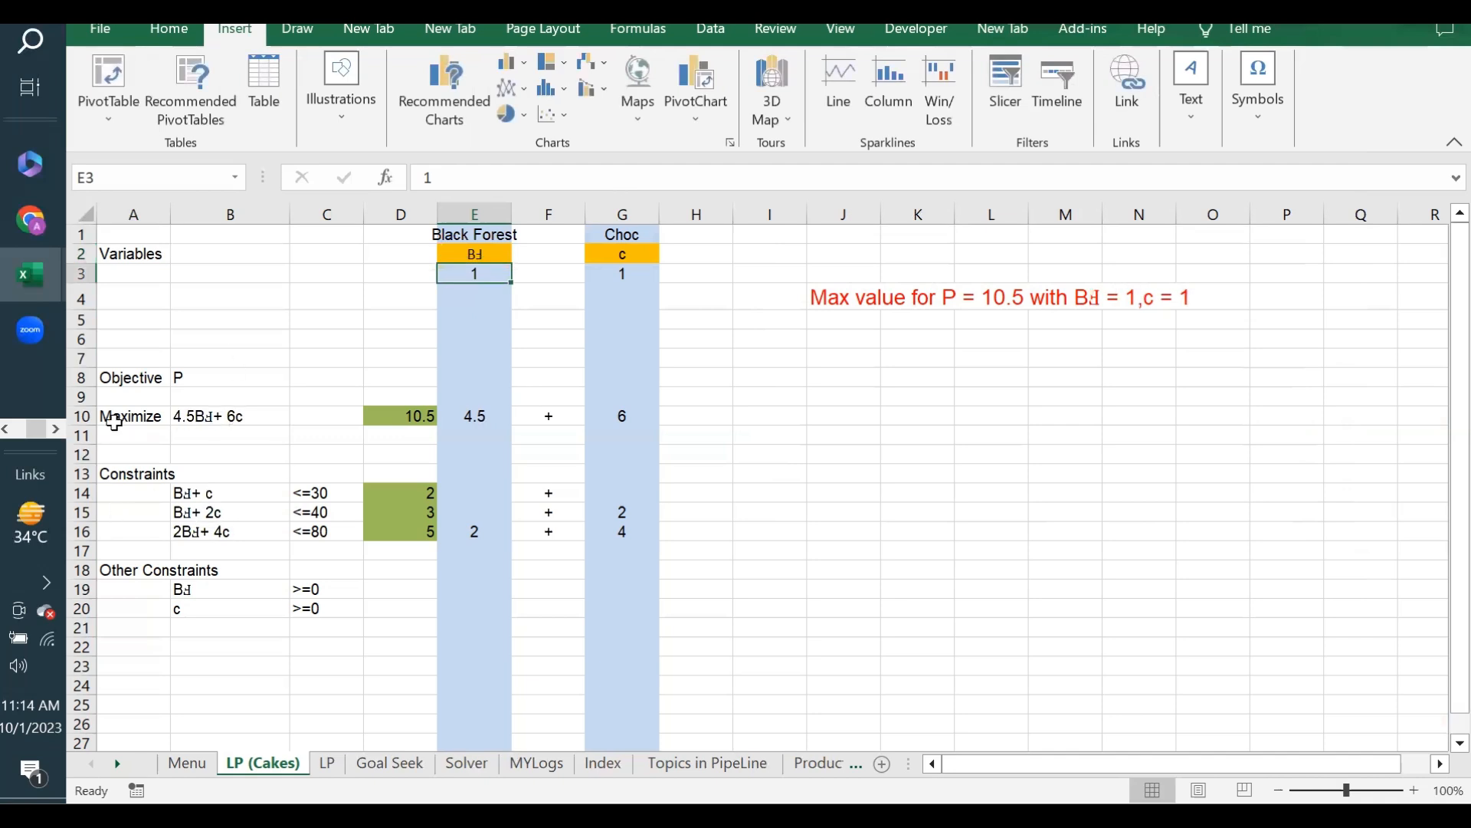
# Step: Inspect how the result text formula in J4 and the objective expression in B10 refer to the variable name in E2
pyautogui.click(475, 253)
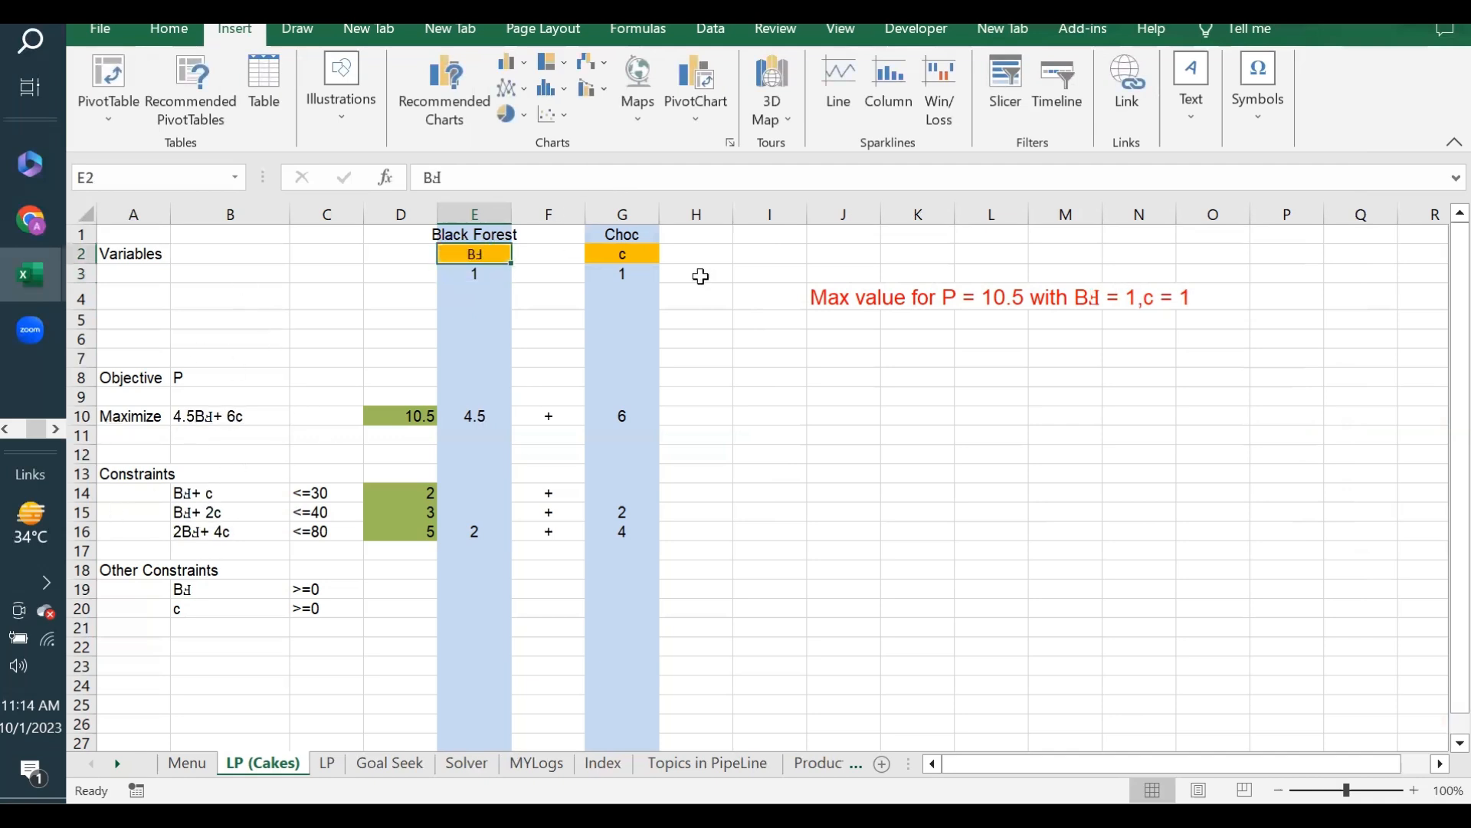
pyautogui.click(834, 292)
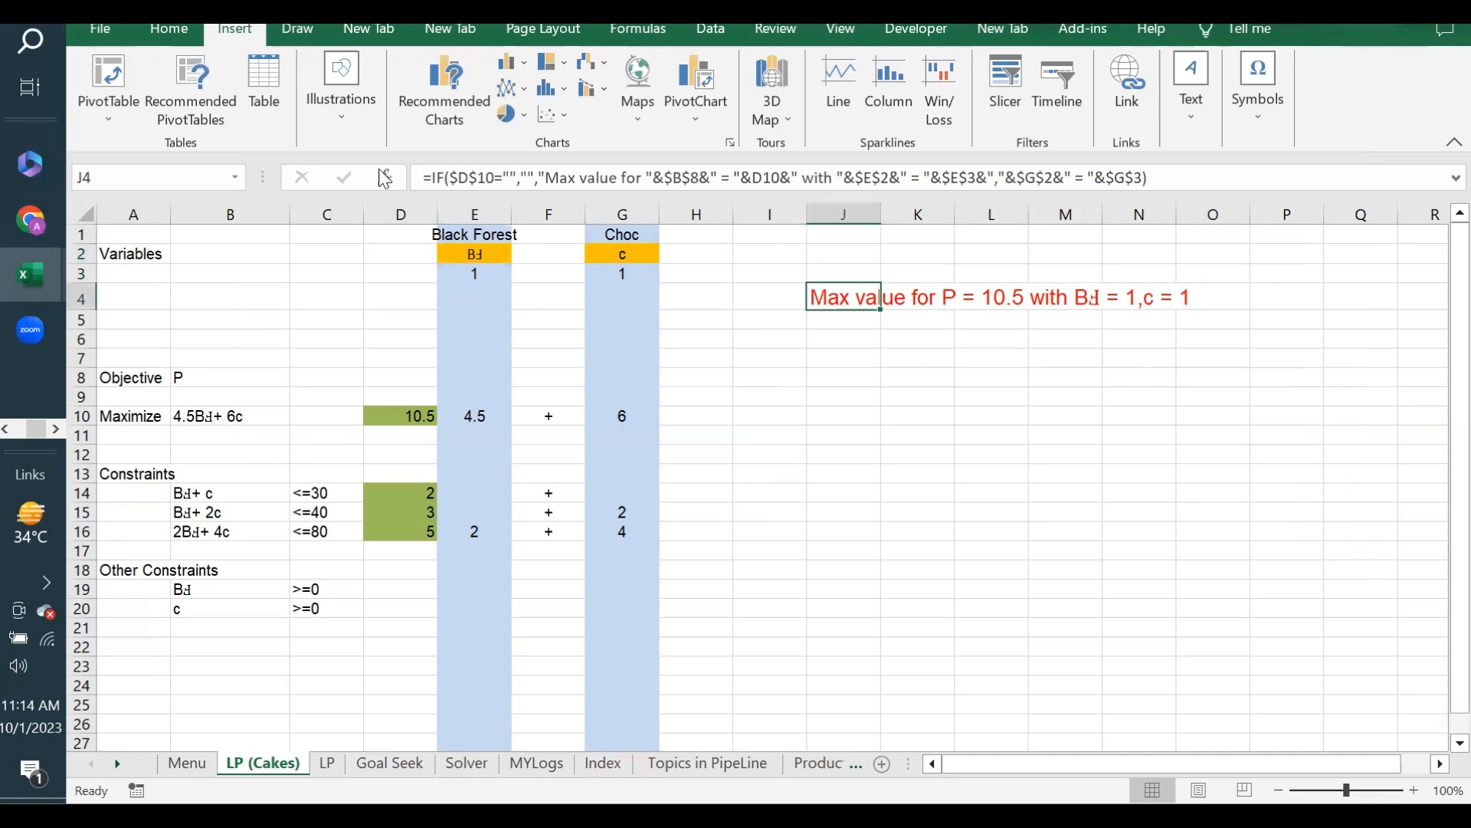
pyautogui.click(476, 253)
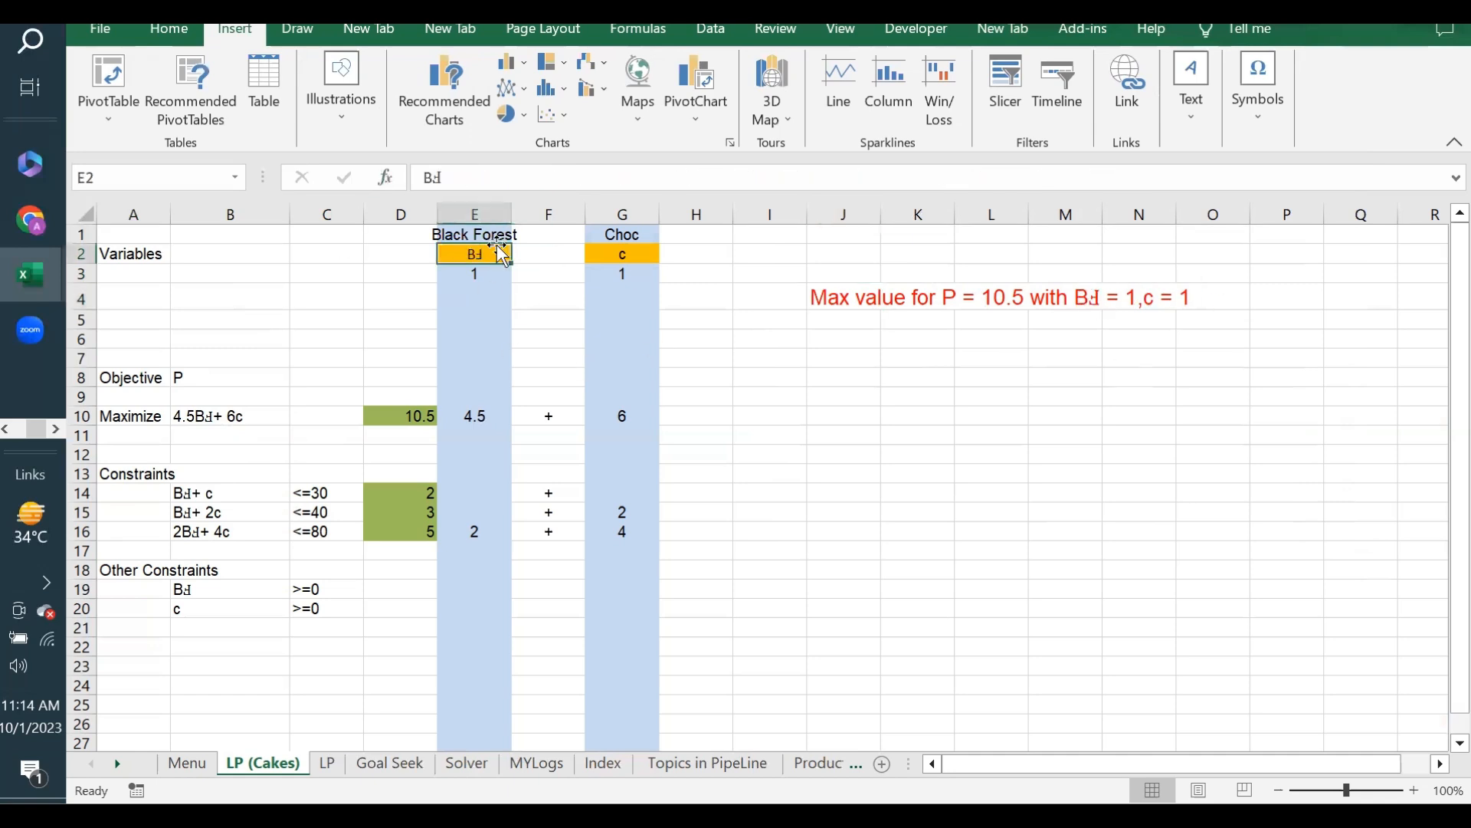
pyautogui.click(207, 418)
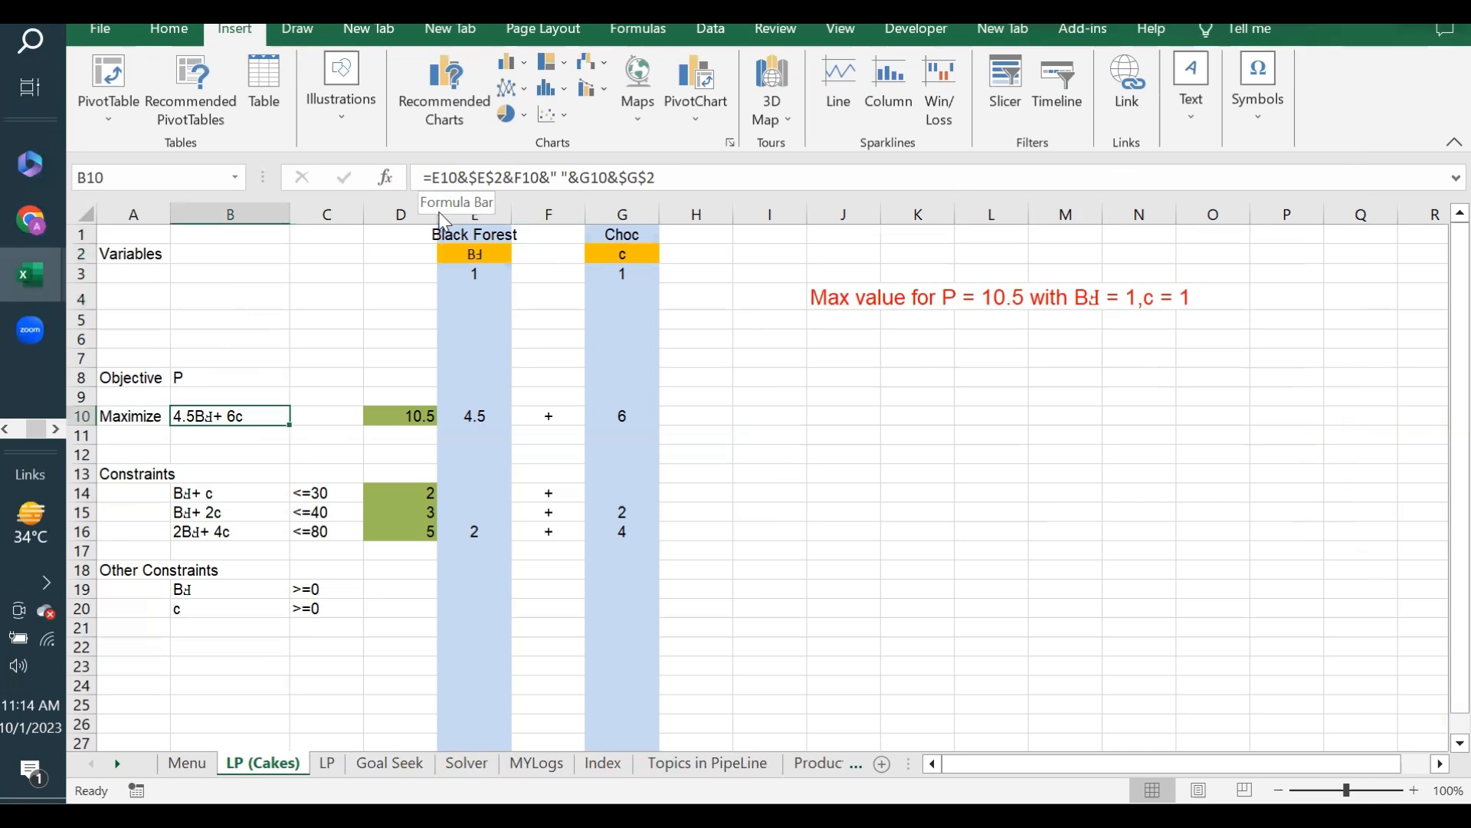
pyautogui.click(487, 254)
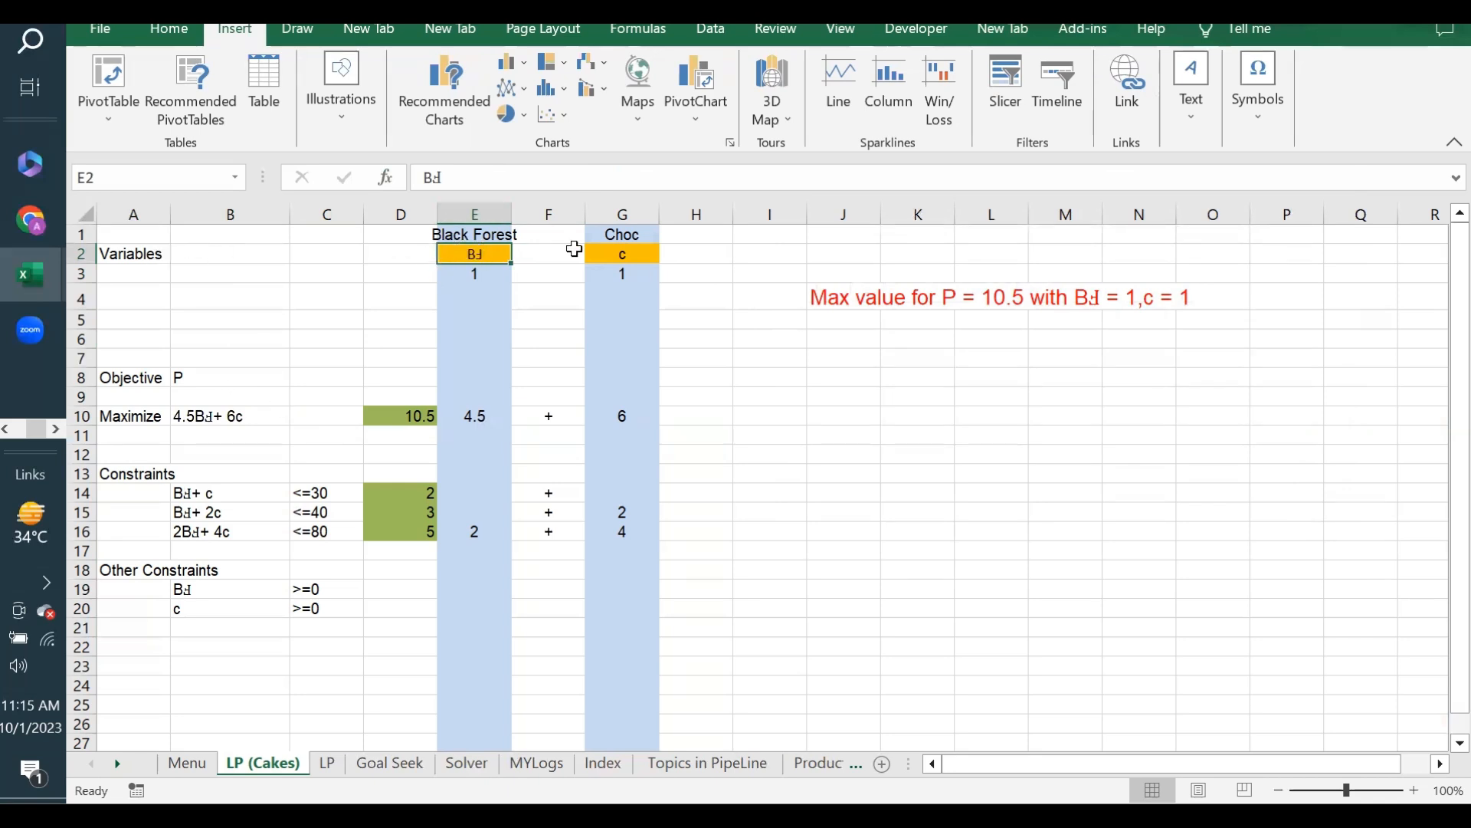
# Step: Examine the objective, constraint and other constraint expressions in column B and the result text in J4 that use the variable names
pyautogui.click(619, 250)
pyautogui.click(196, 416)
pyautogui.click(209, 494)
pyautogui.click(220, 518)
pyautogui.click(213, 531)
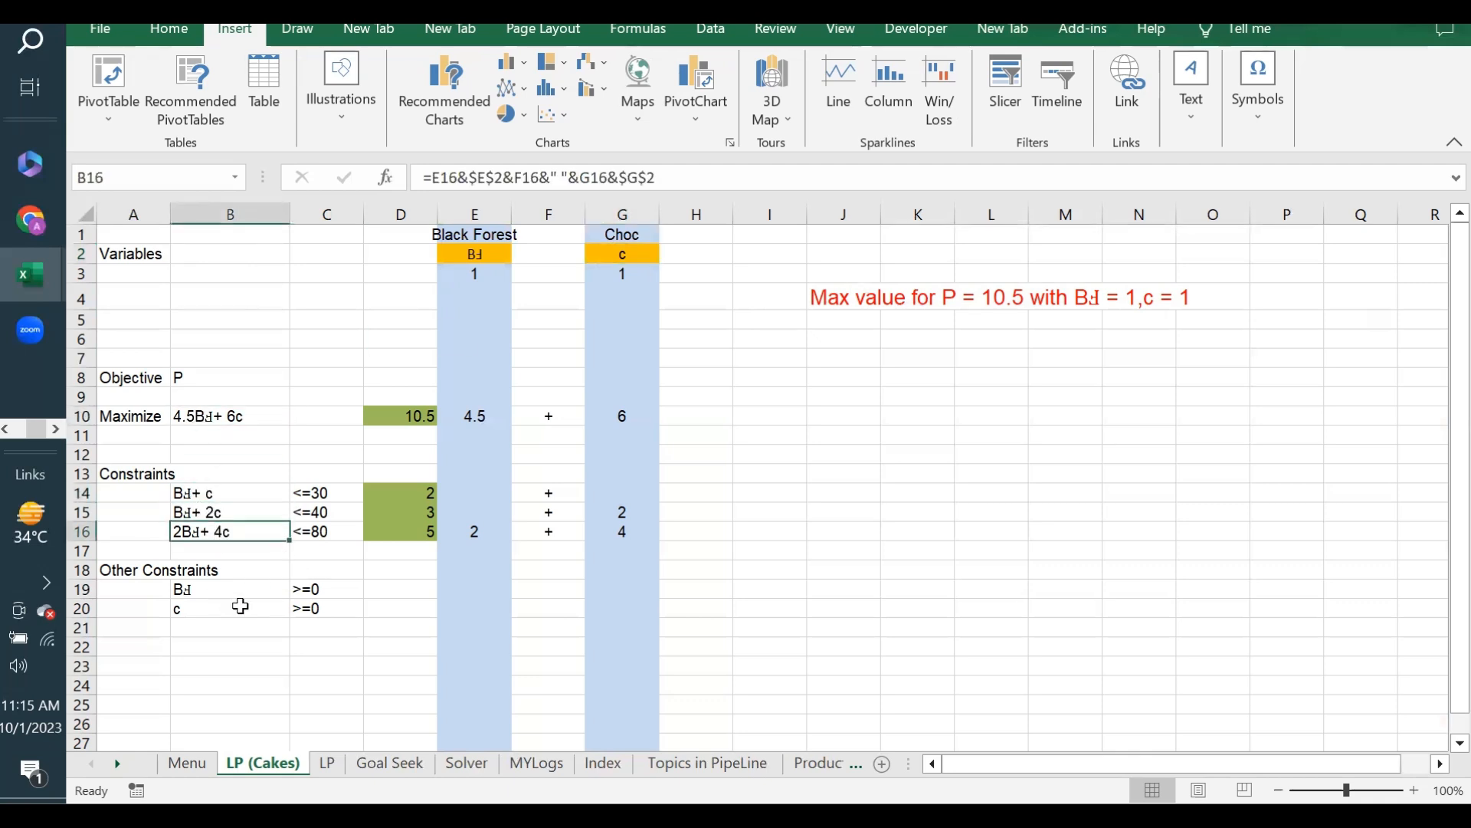
pyautogui.click(196, 588)
pyautogui.click(203, 609)
pyautogui.click(817, 298)
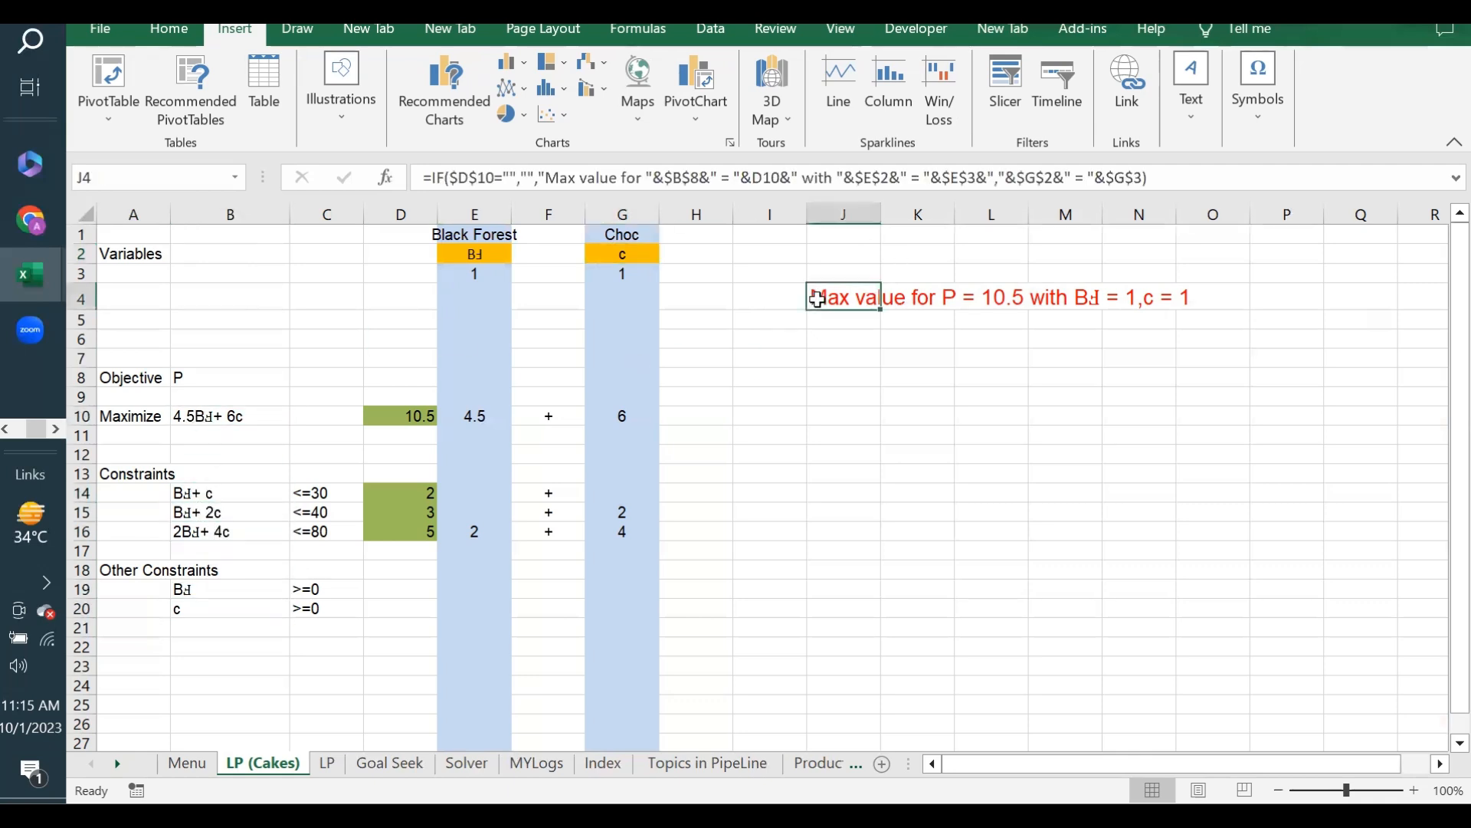
# Step: Review the variable names in E2 and G2, the value cells E3:G3 and the objective value formula in D10
pyautogui.click(475, 253)
pyautogui.click(627, 255)
pyautogui.moveTo(481, 271); pyautogui.dragTo(617, 278)
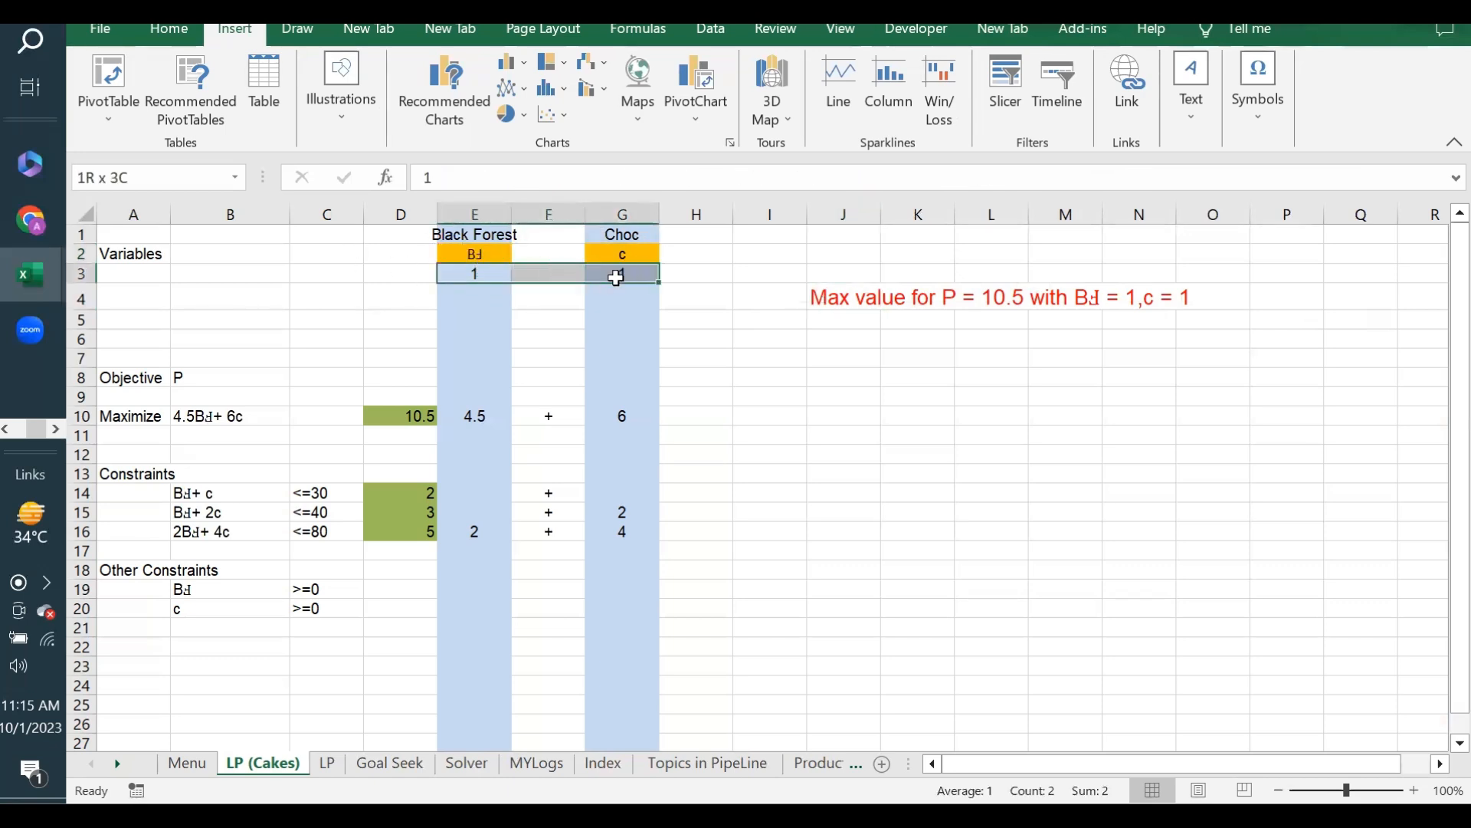
pyautogui.click(471, 273)
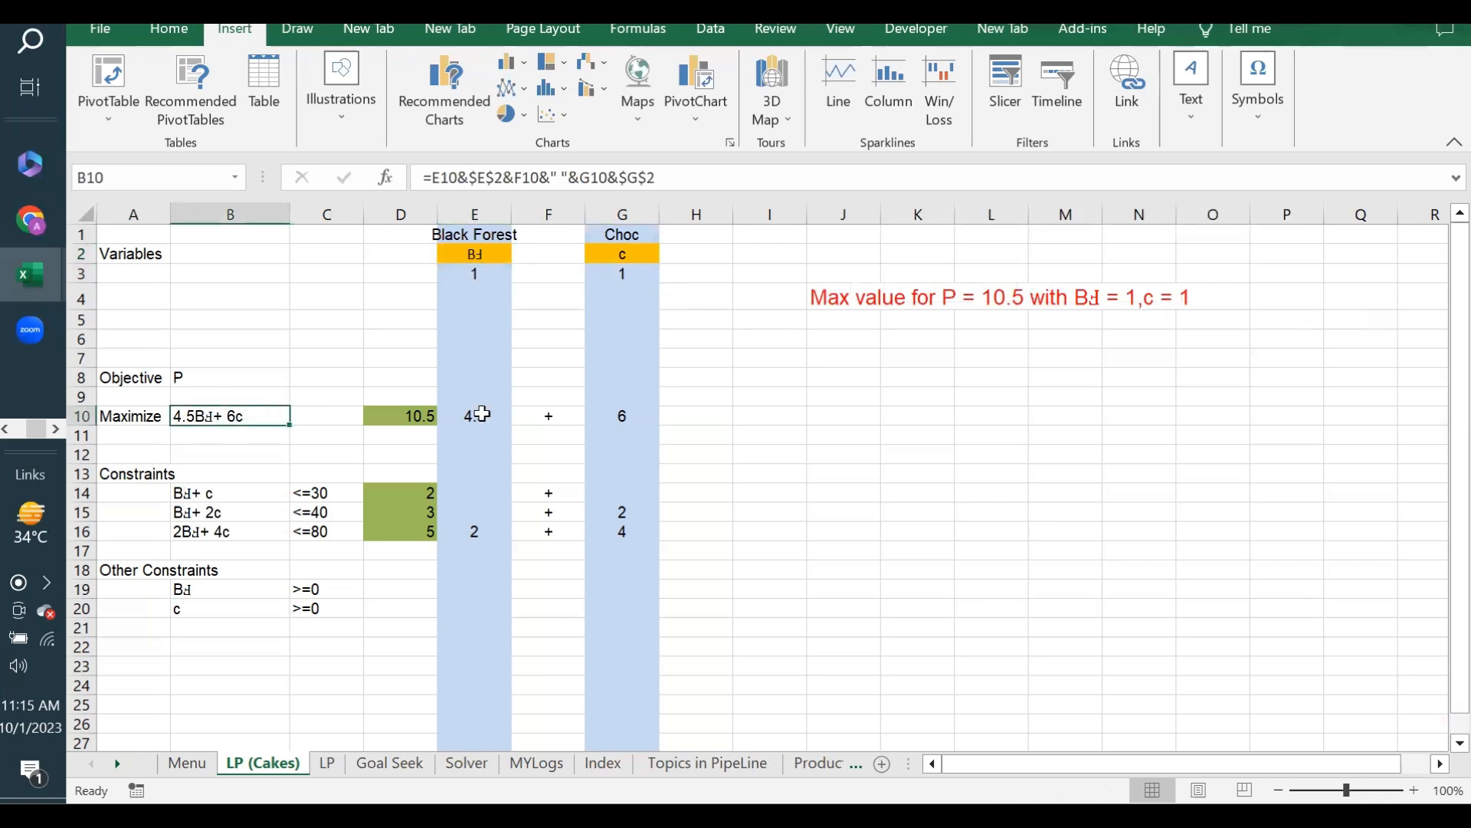
pyautogui.click(409, 416)
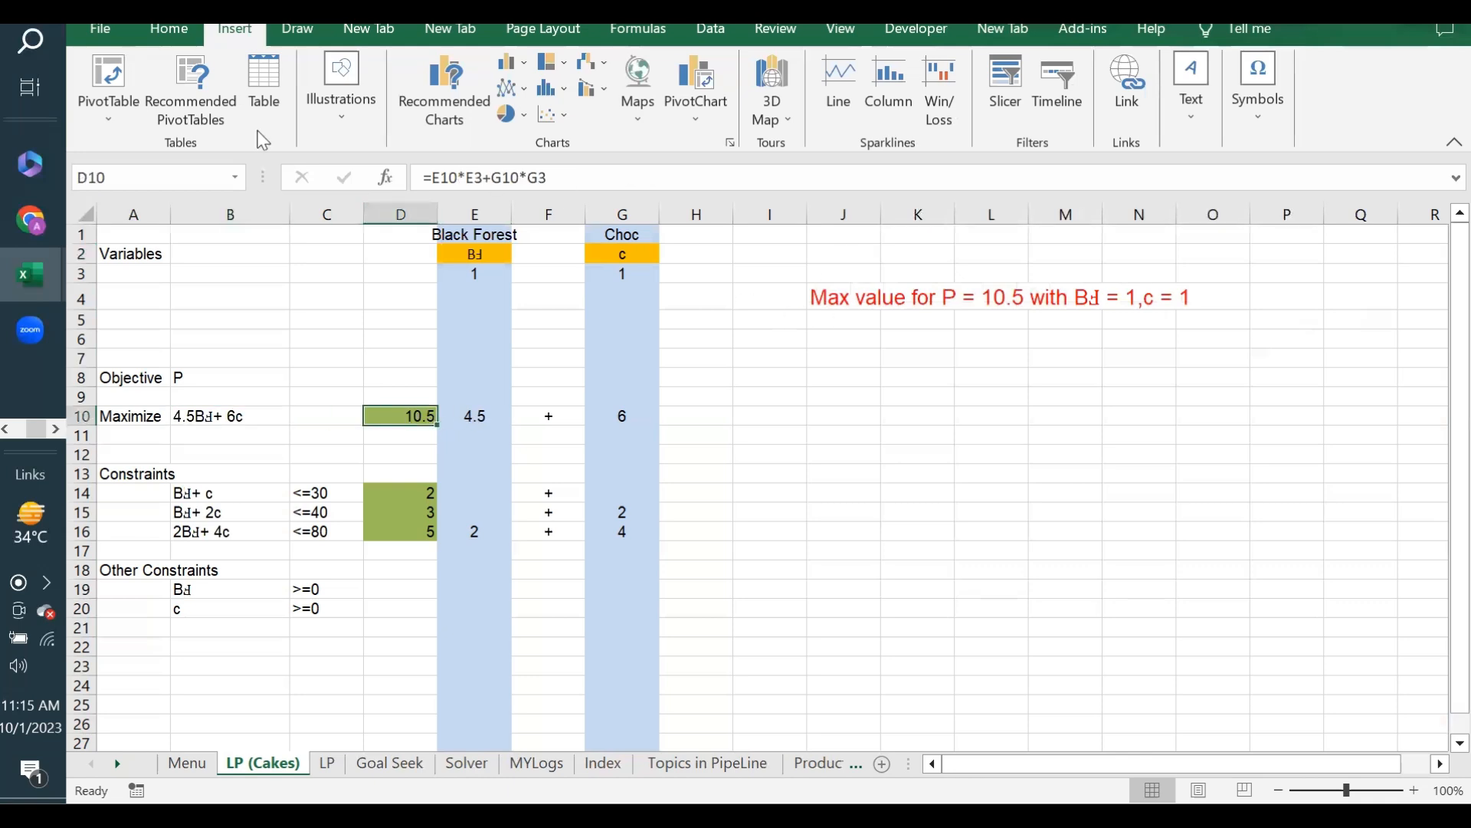
pyautogui.click(397, 379)
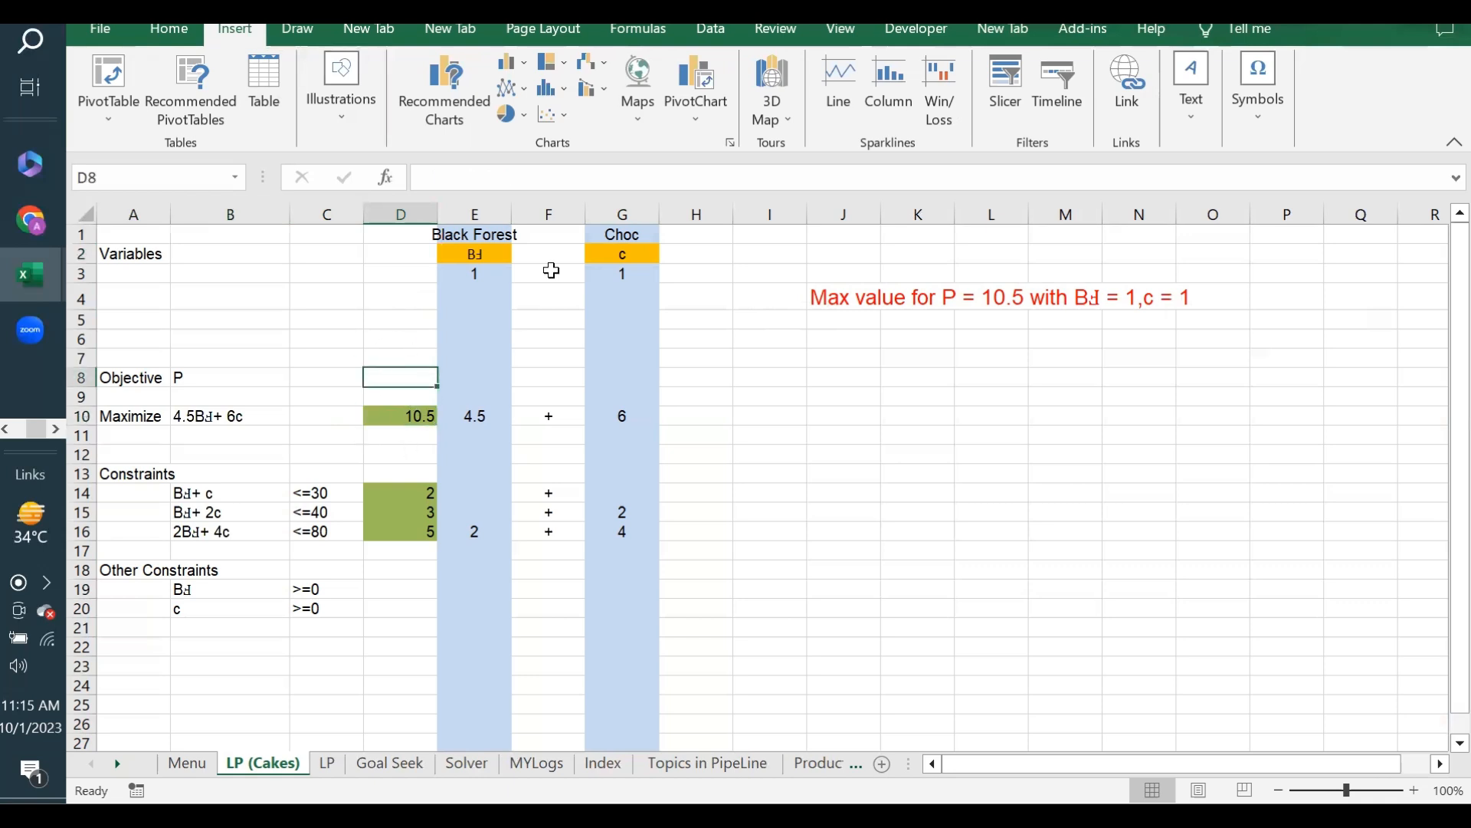
# Step: Examine the constraint expressions and limits in B14:C16, plus objective cell D10 and the changing cells E3 and G3
pyautogui.moveTo(225, 500); pyautogui.dragTo(322, 539)
pyautogui.click(216, 491)
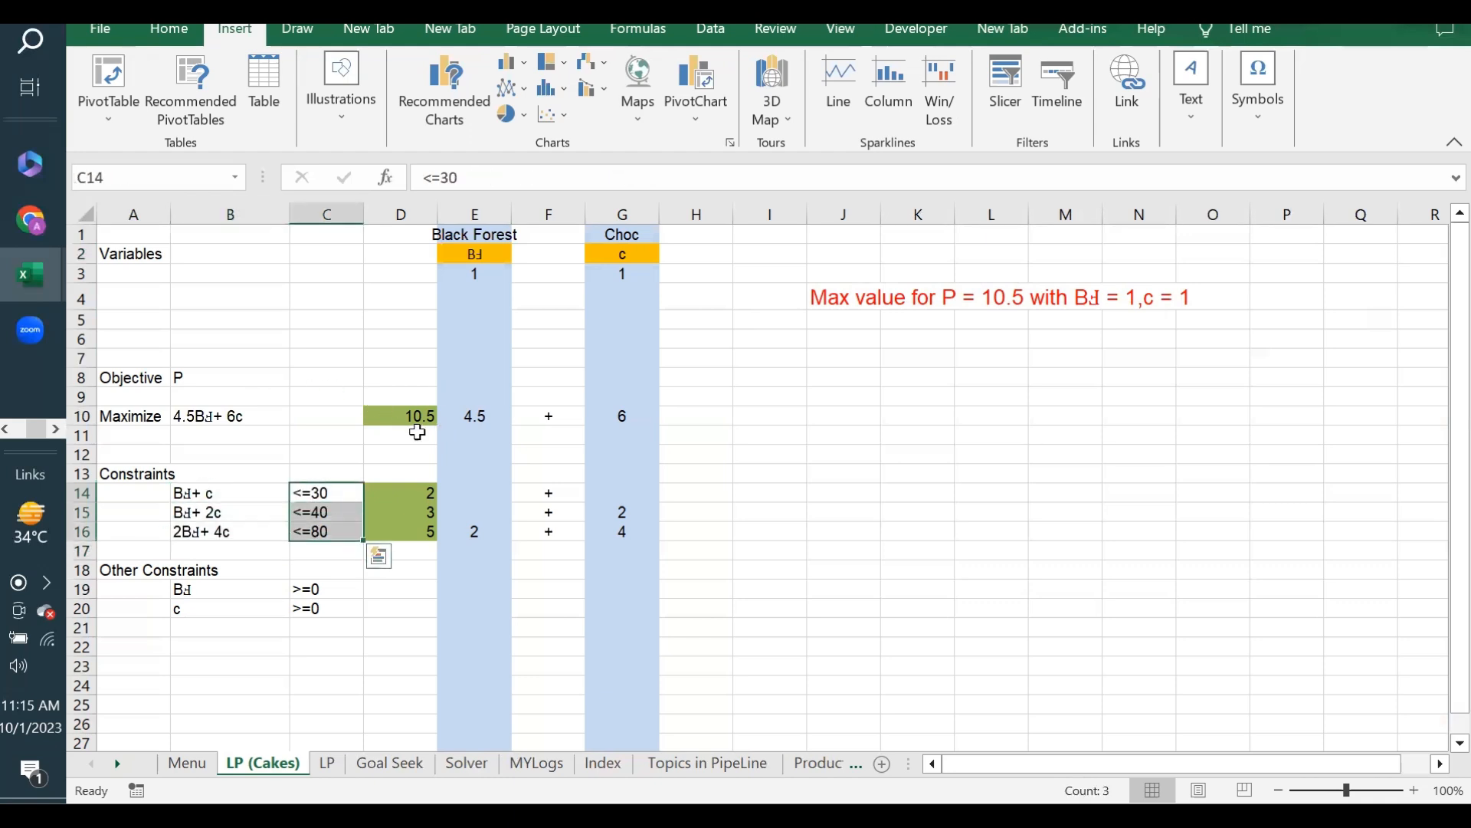
pyautogui.click(400, 417)
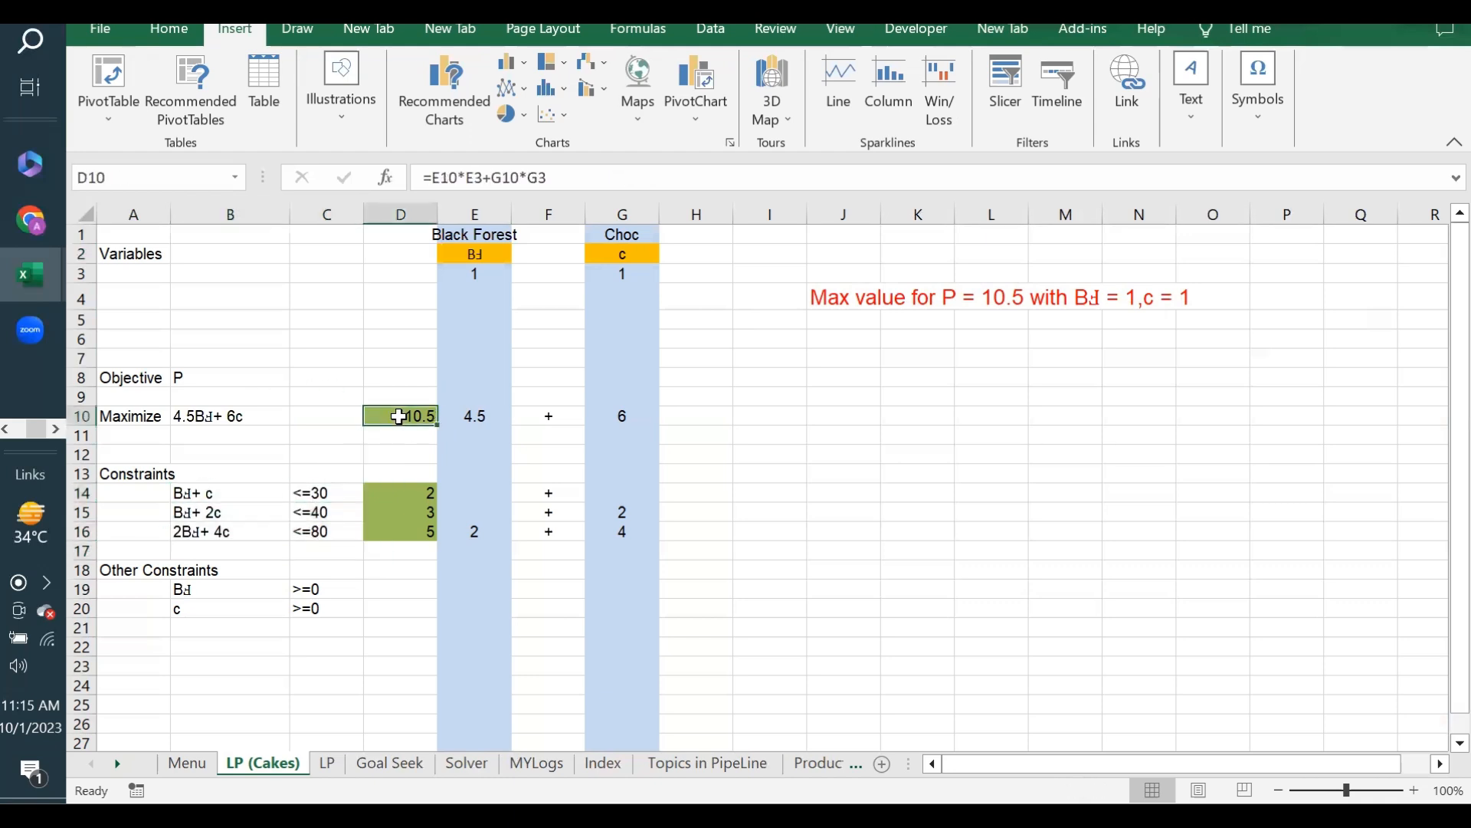
pyautogui.click(476, 275)
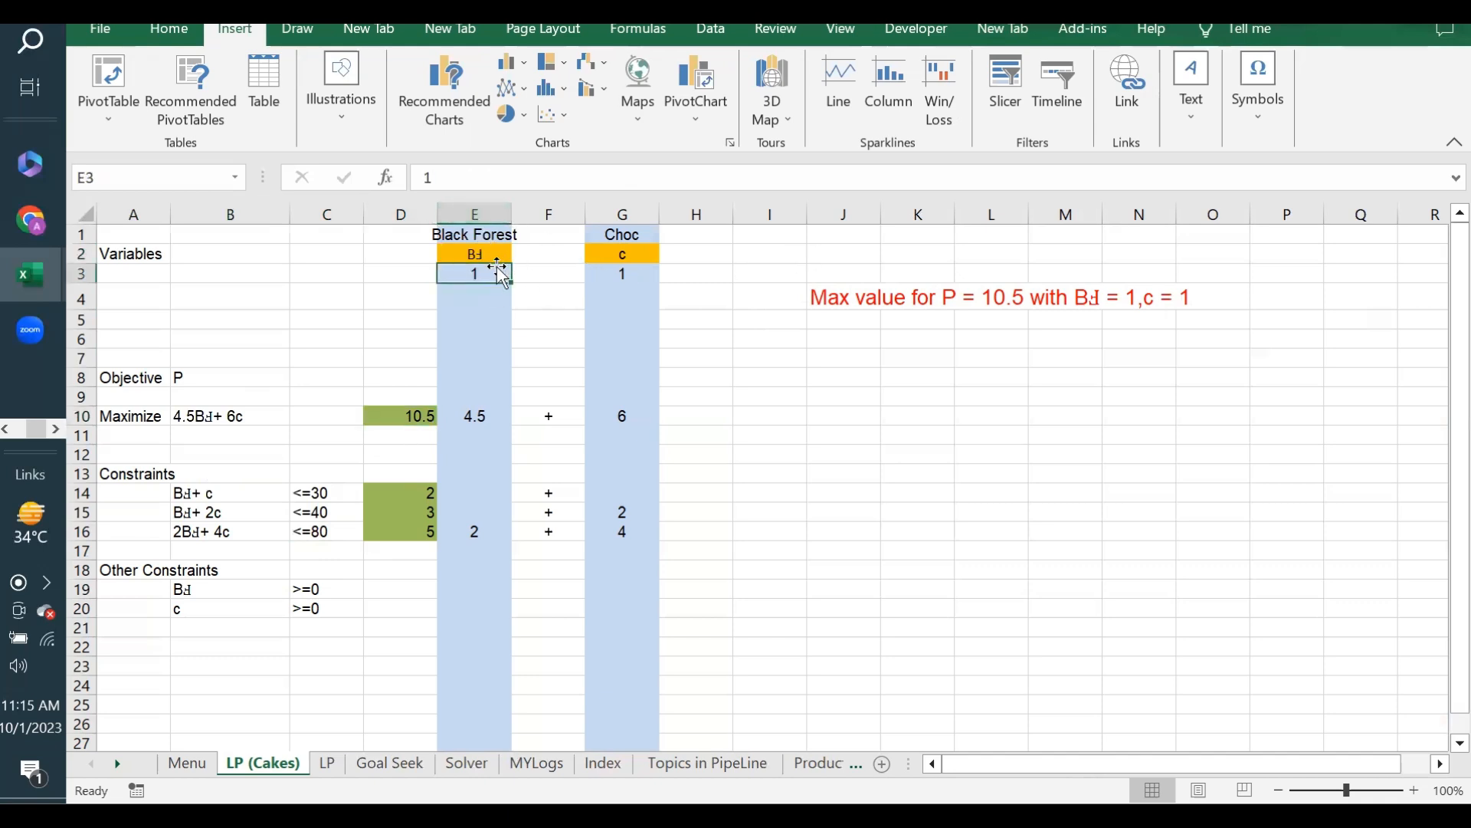
pyautogui.click(632, 270)
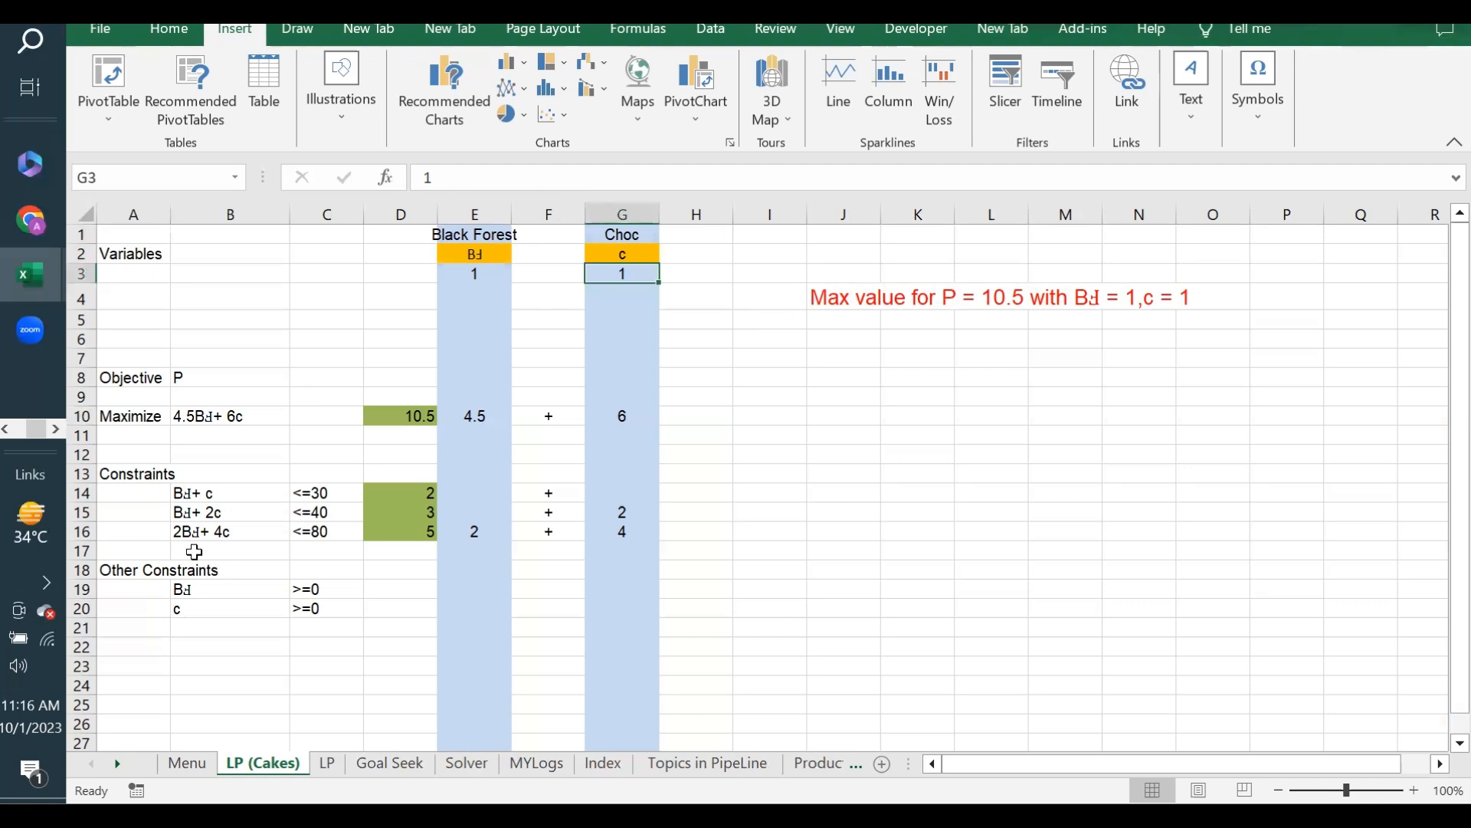
# Step: Review the objective cells B10 and D10, then the constraint expressions in B14:B16 against their limits in C14:C16
pyautogui.click(213, 420)
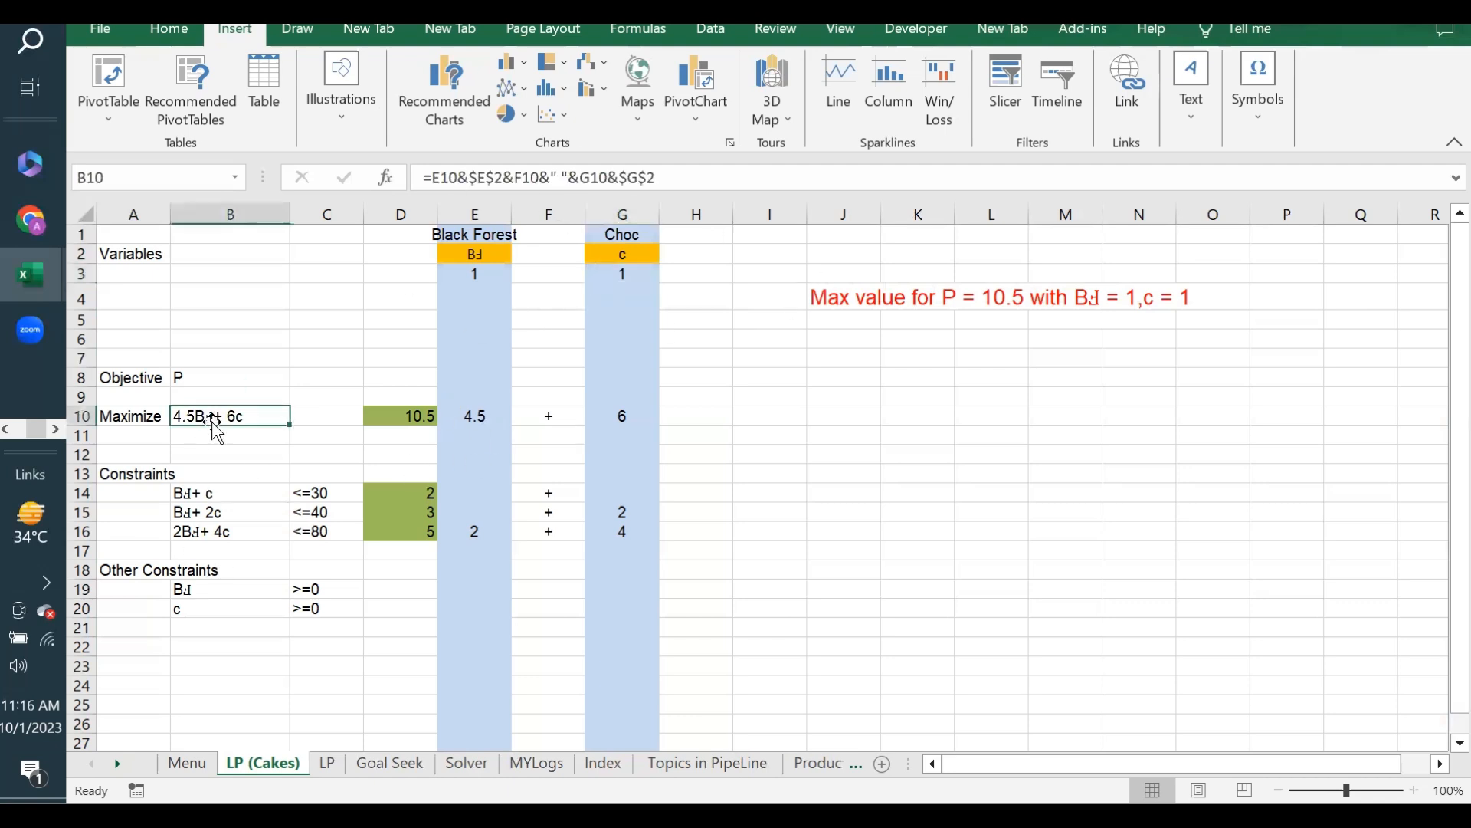
pyautogui.click(402, 425)
pyautogui.moveTo(218, 490); pyautogui.dragTo(205, 531)
pyautogui.click(209, 493)
pyautogui.moveTo(301, 494); pyautogui.dragTo(307, 533)
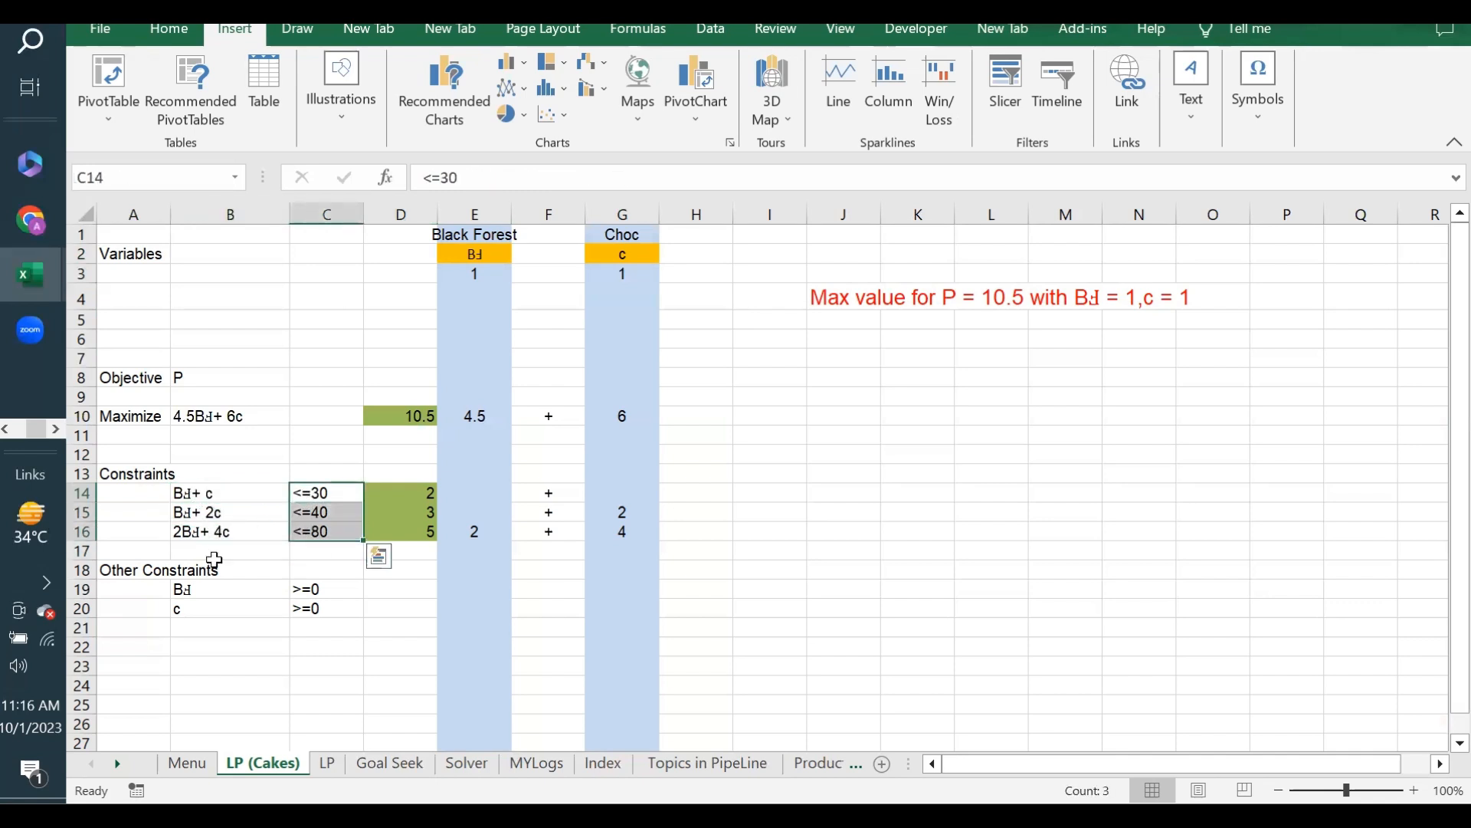
pyautogui.click(217, 495)
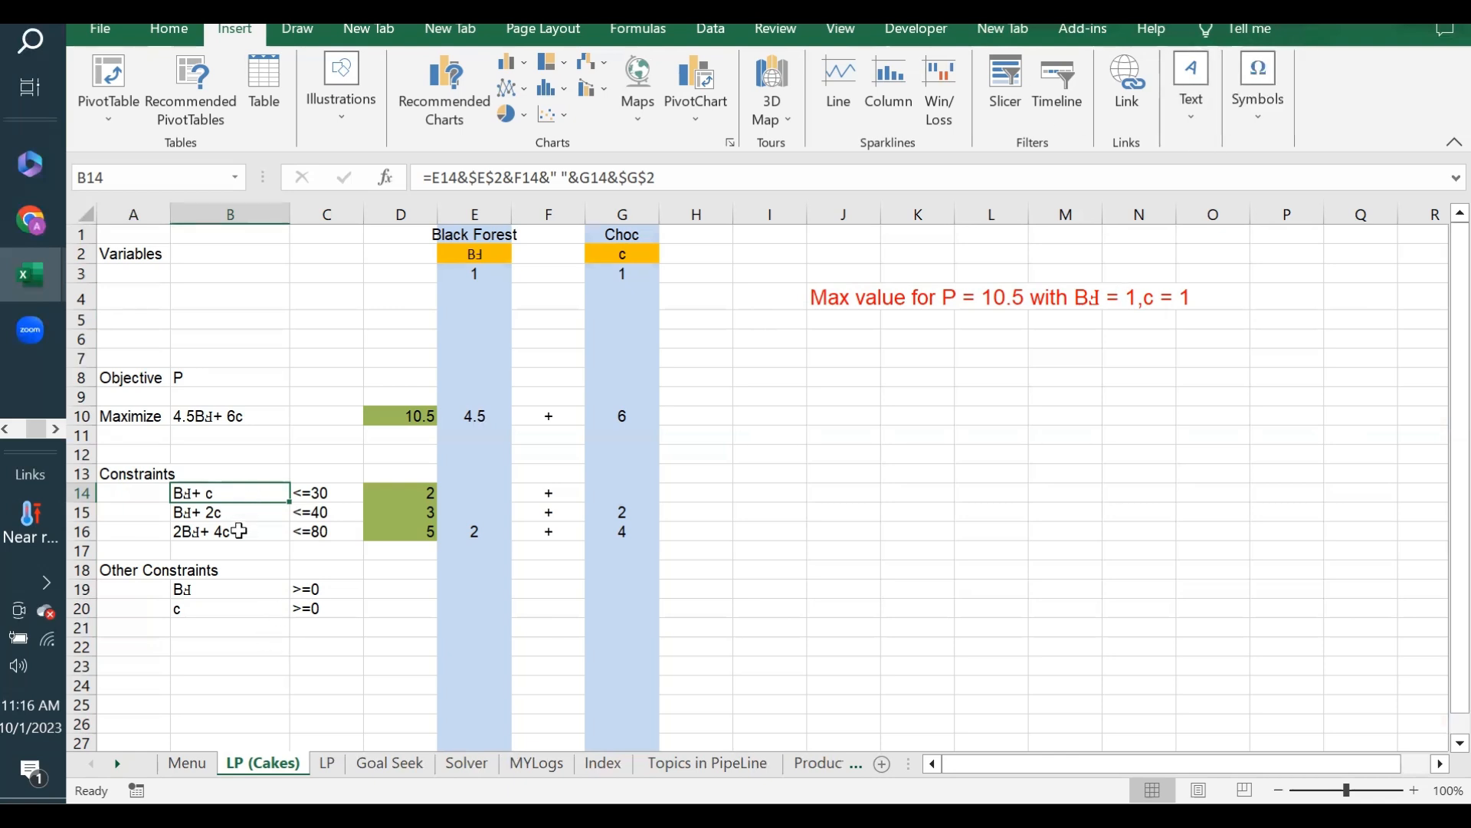
pyautogui.click(225, 553)
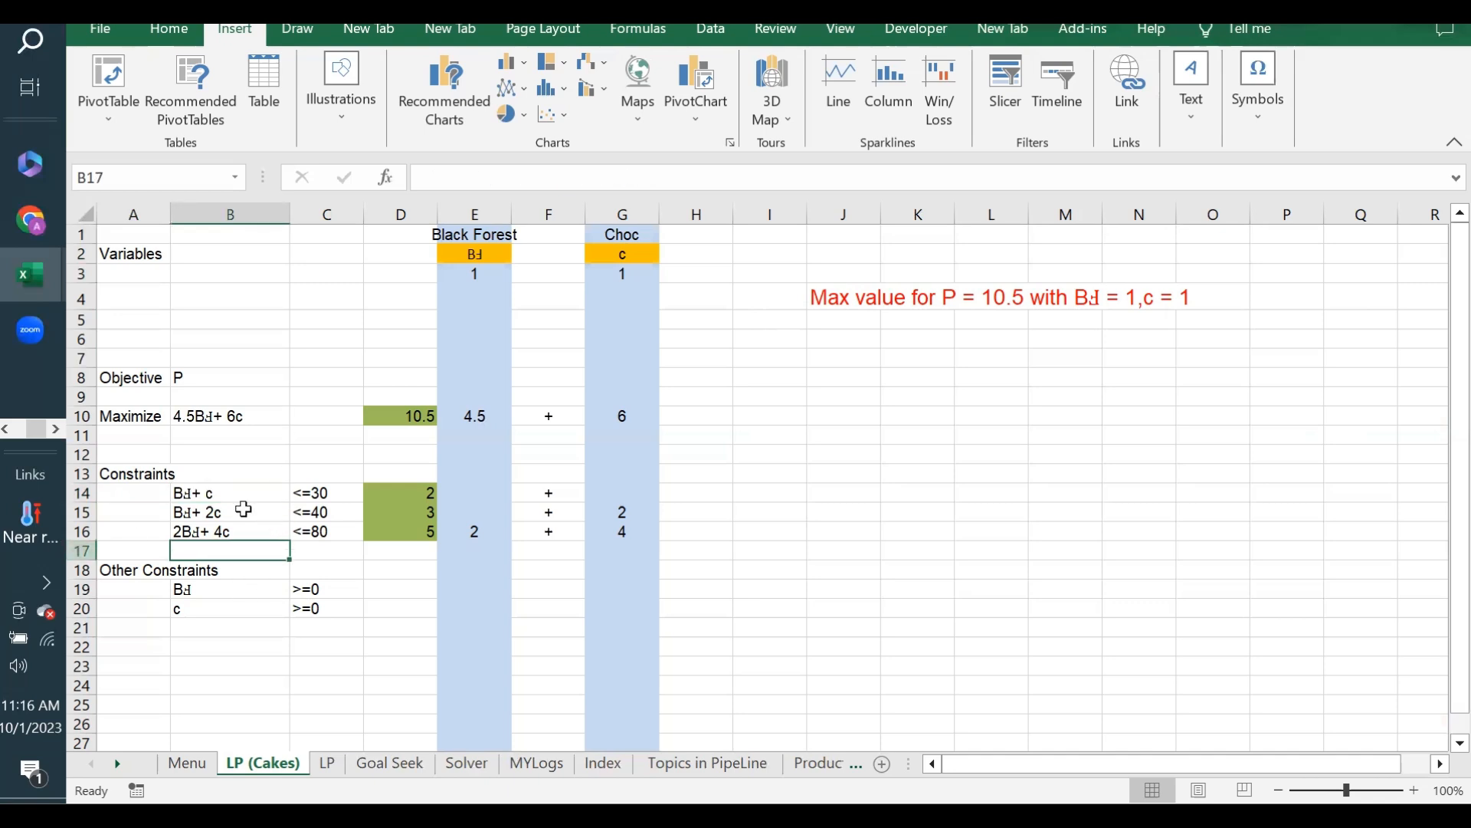
pyautogui.click(703, 305)
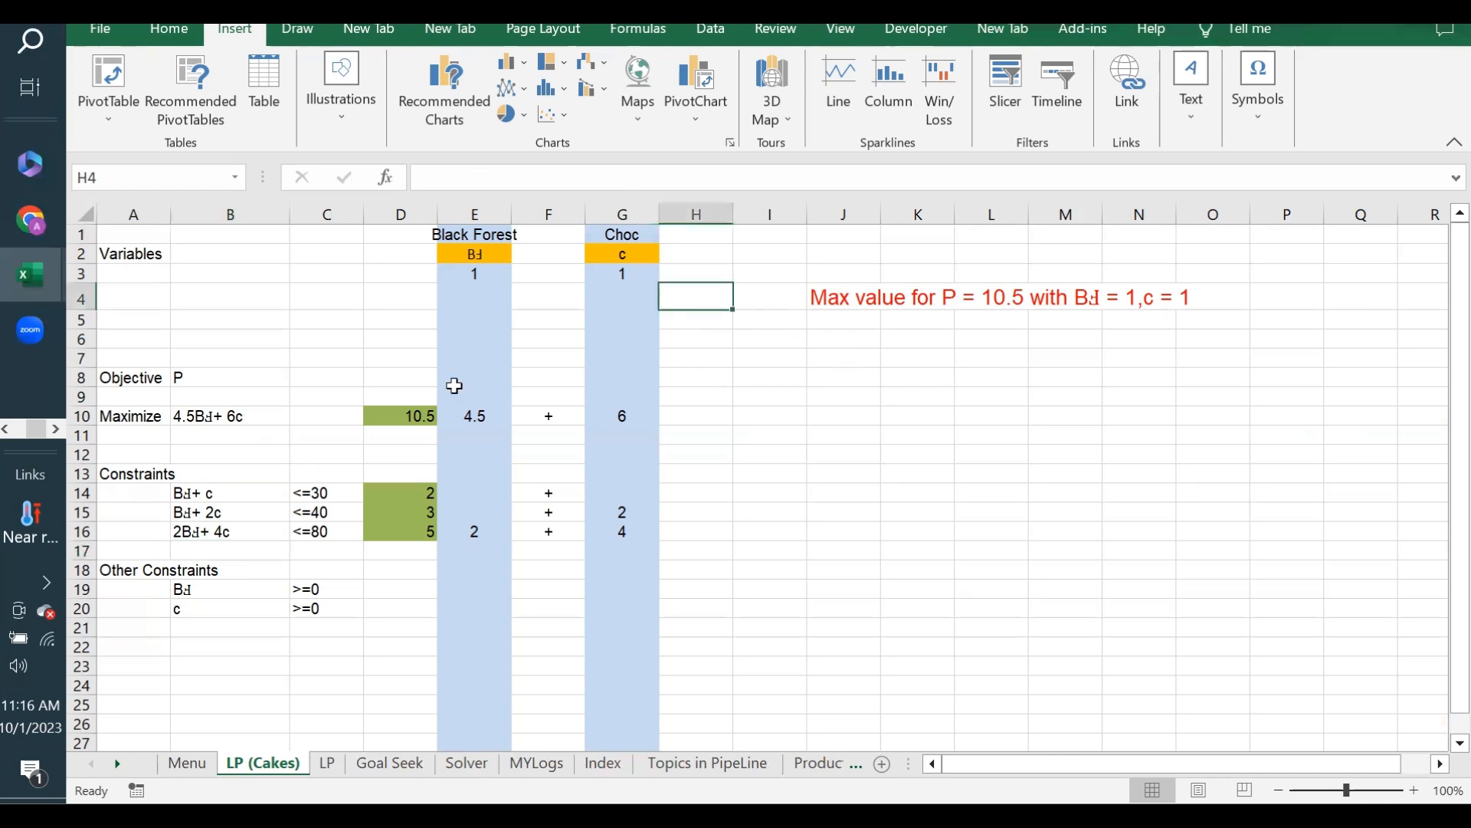
pyautogui.click(395, 342)
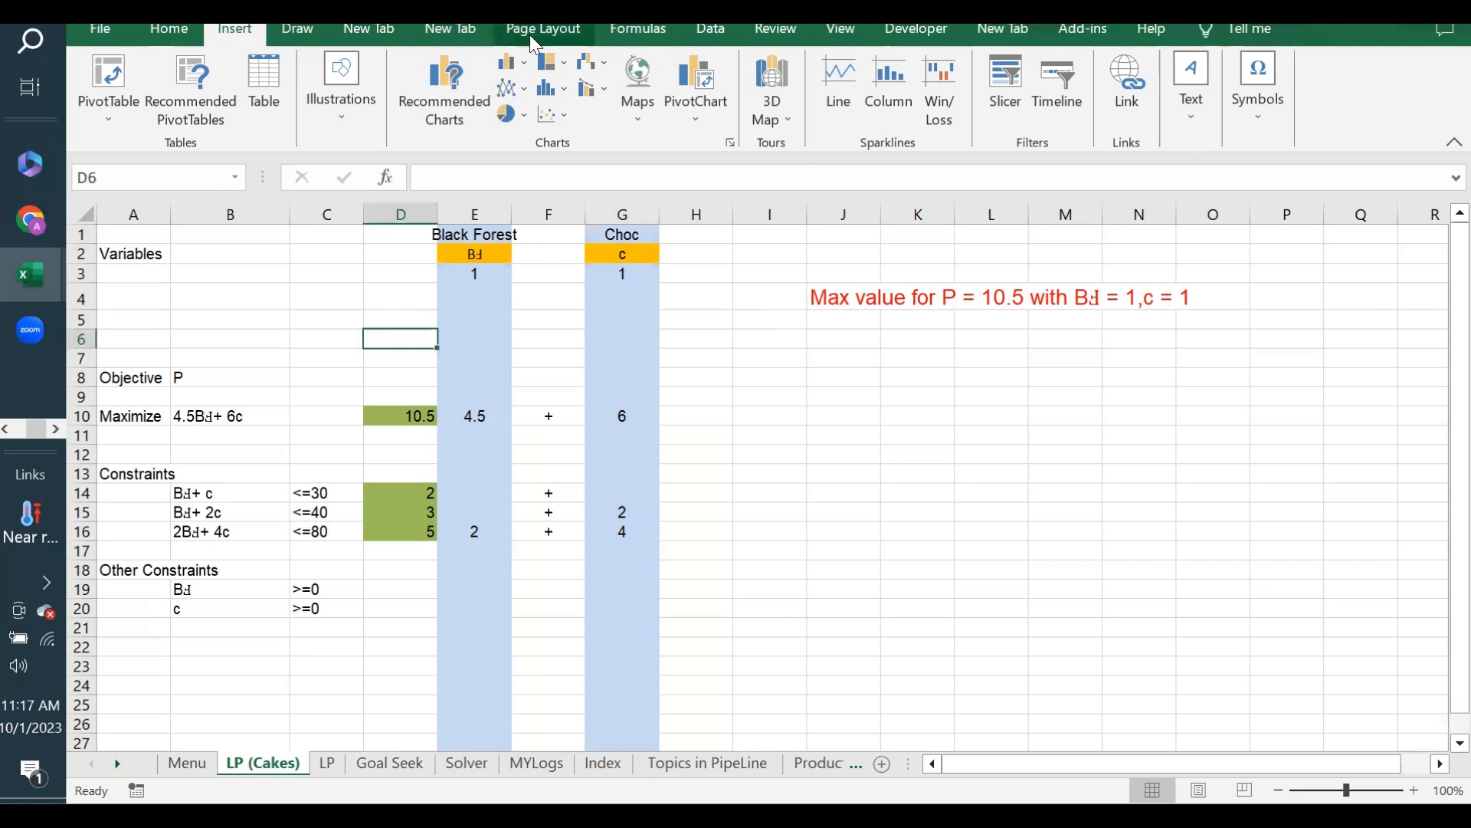
# Step: Open Solver, point the objective to cell D10, and check the changing variable cells E3 and G3
pyautogui.click(712, 31)
pyautogui.click(1312, 87)
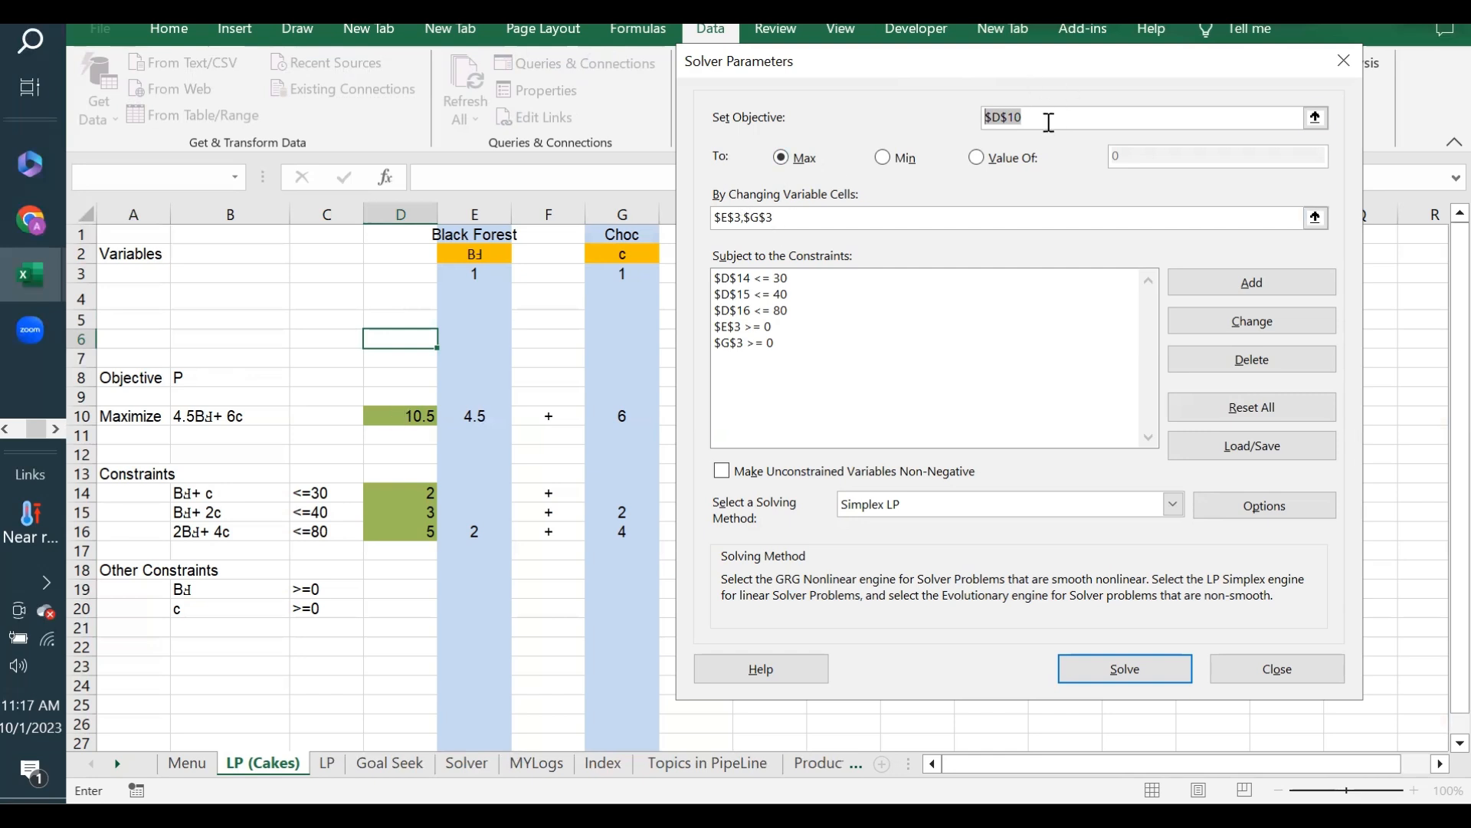
pyautogui.click(403, 416)
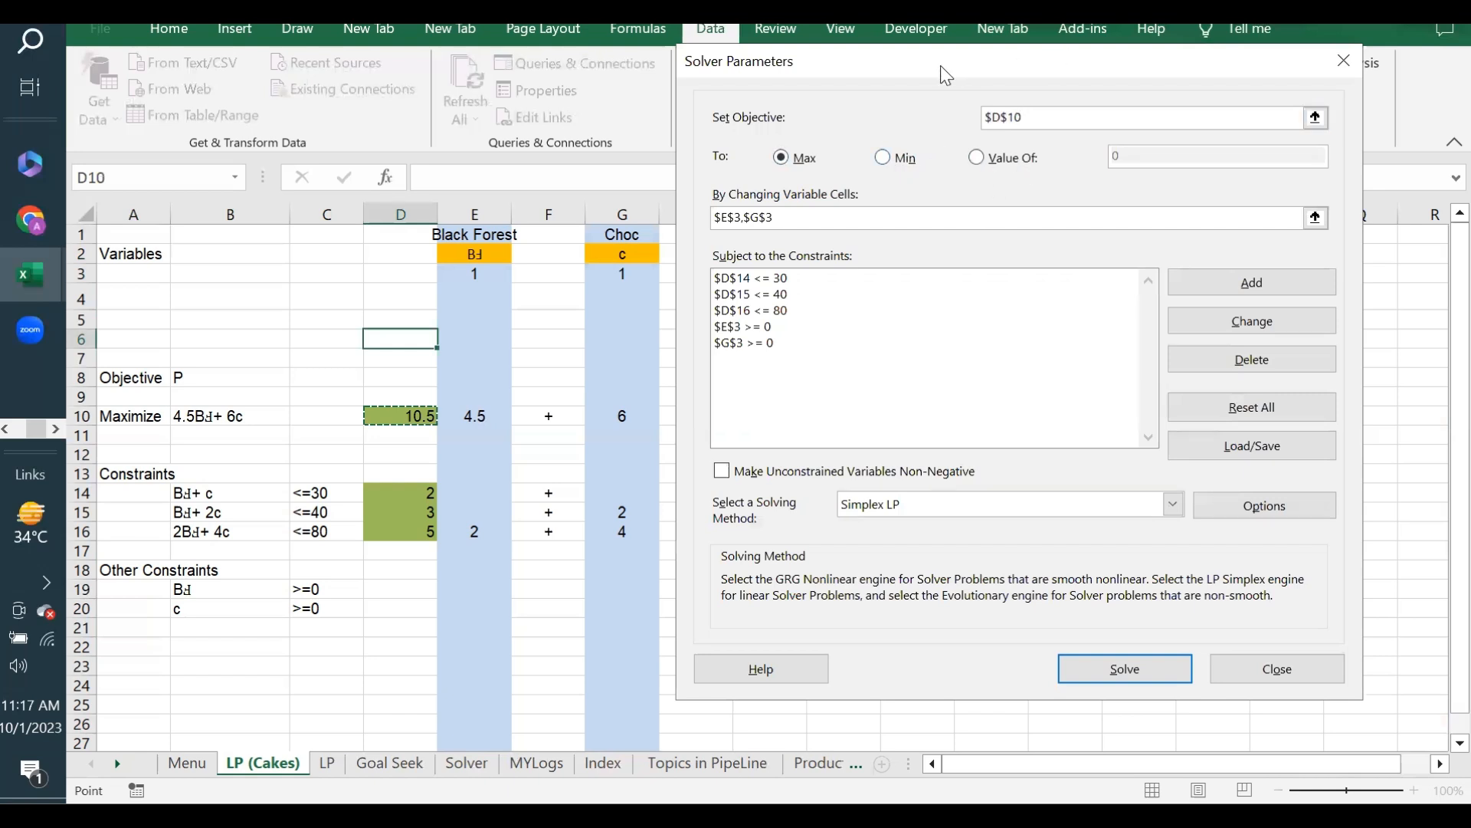
pyautogui.moveTo(940, 66); pyautogui.dragTo(857, 97)
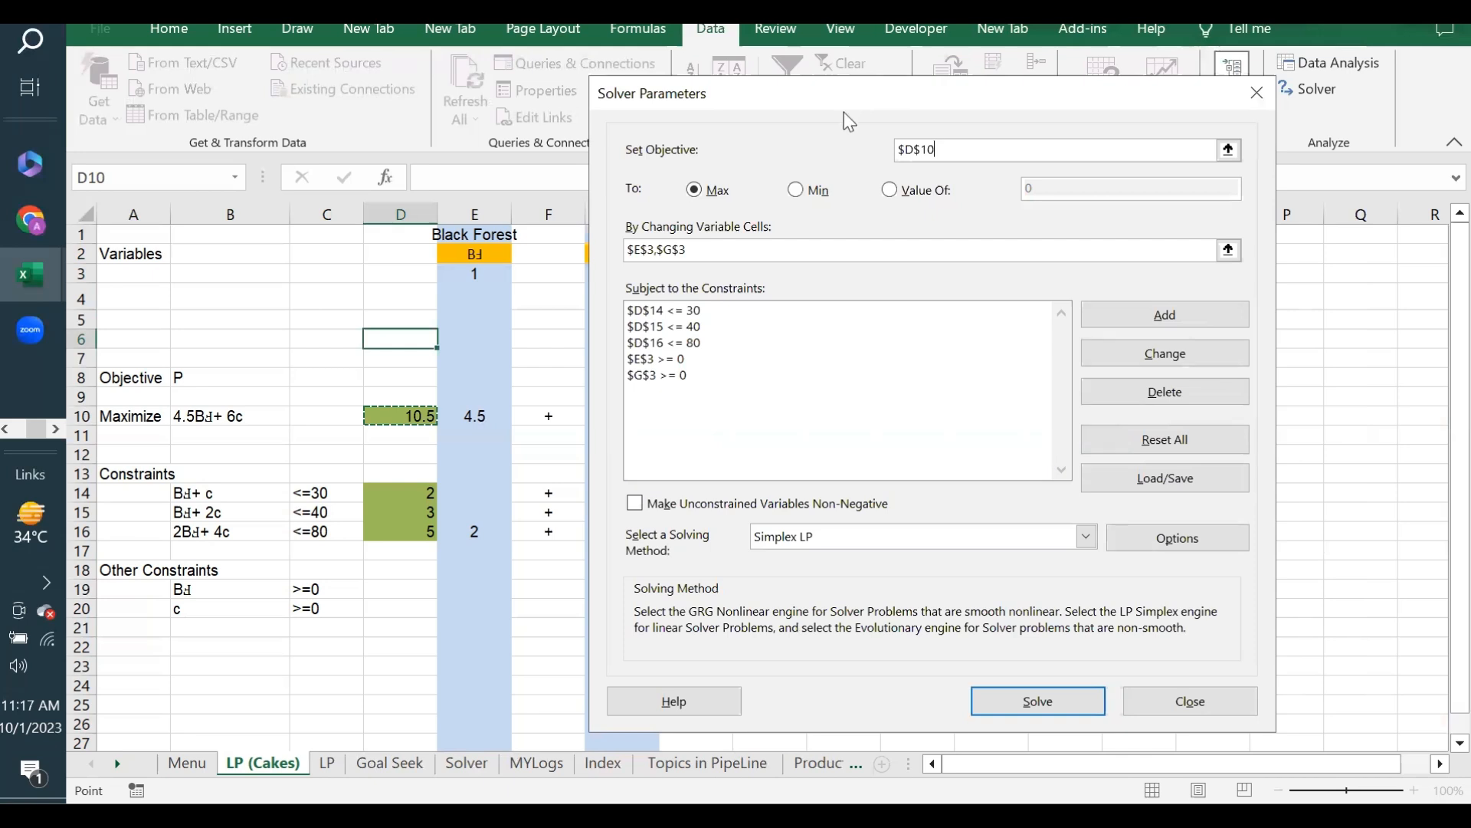
pyautogui.moveTo(844, 112); pyautogui.dragTo(804, 123)
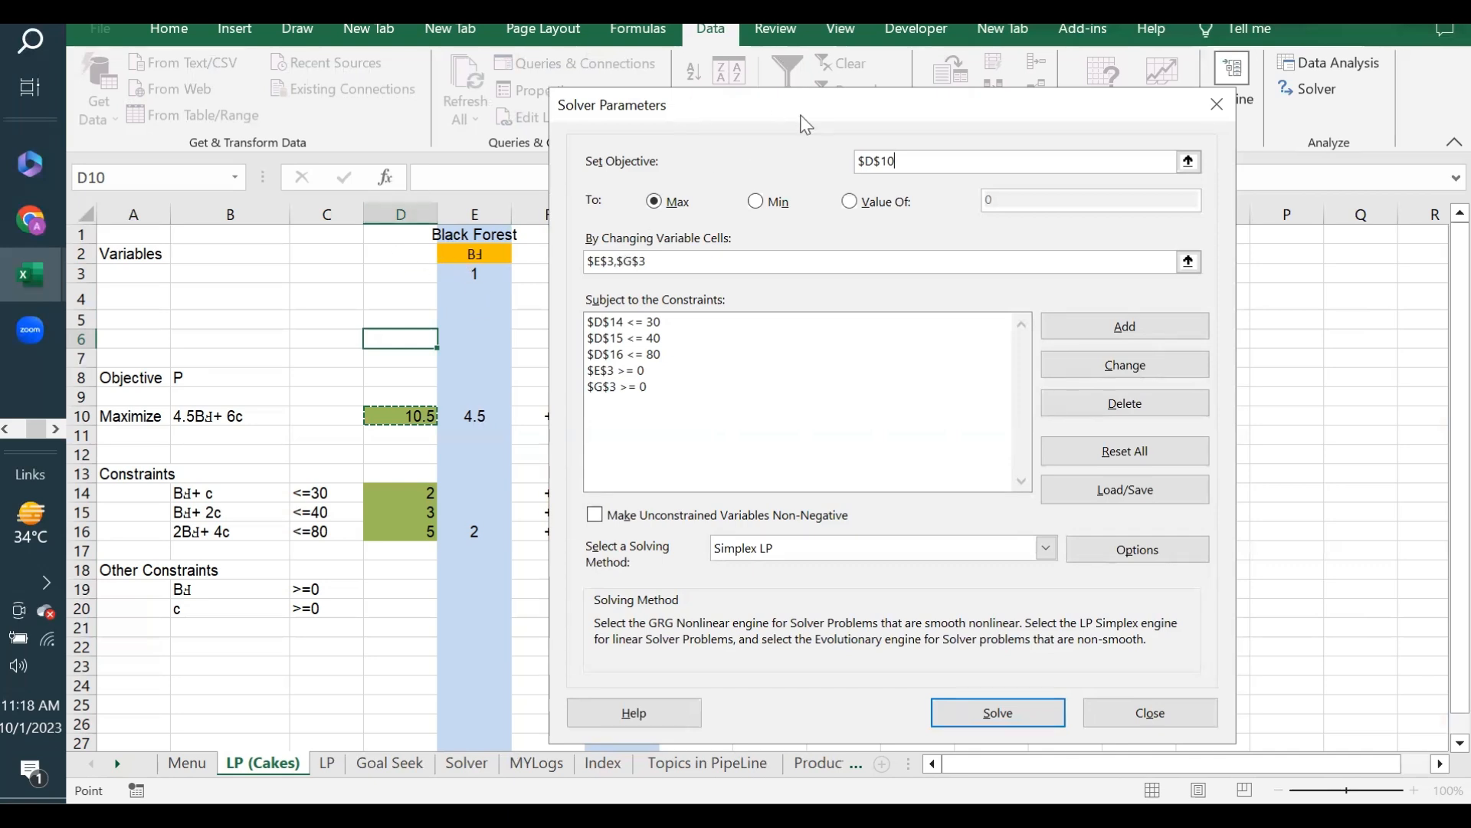
pyautogui.moveTo(806, 125); pyautogui.dragTo(970, 188)
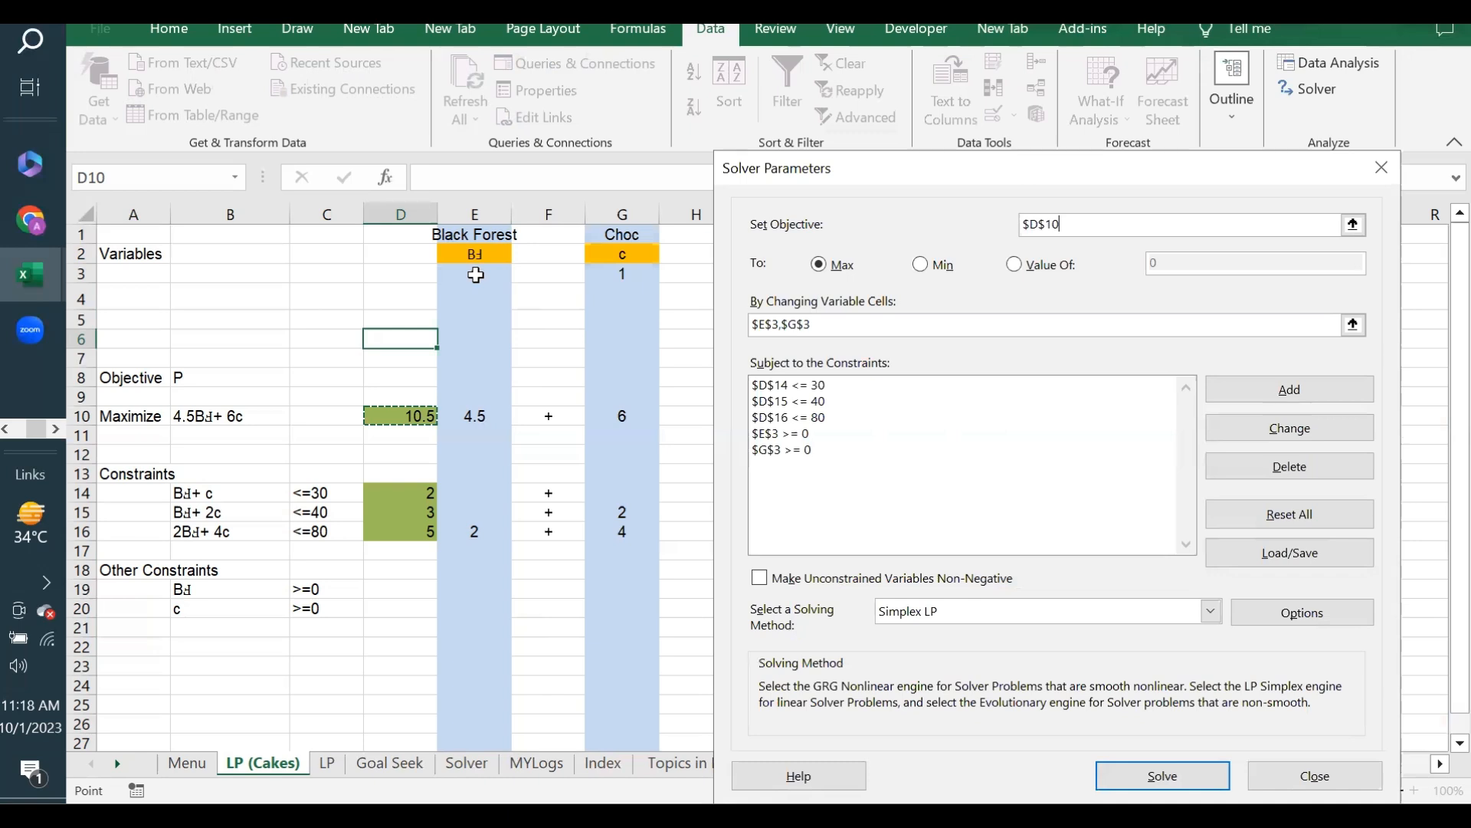
pyautogui.click(772, 324)
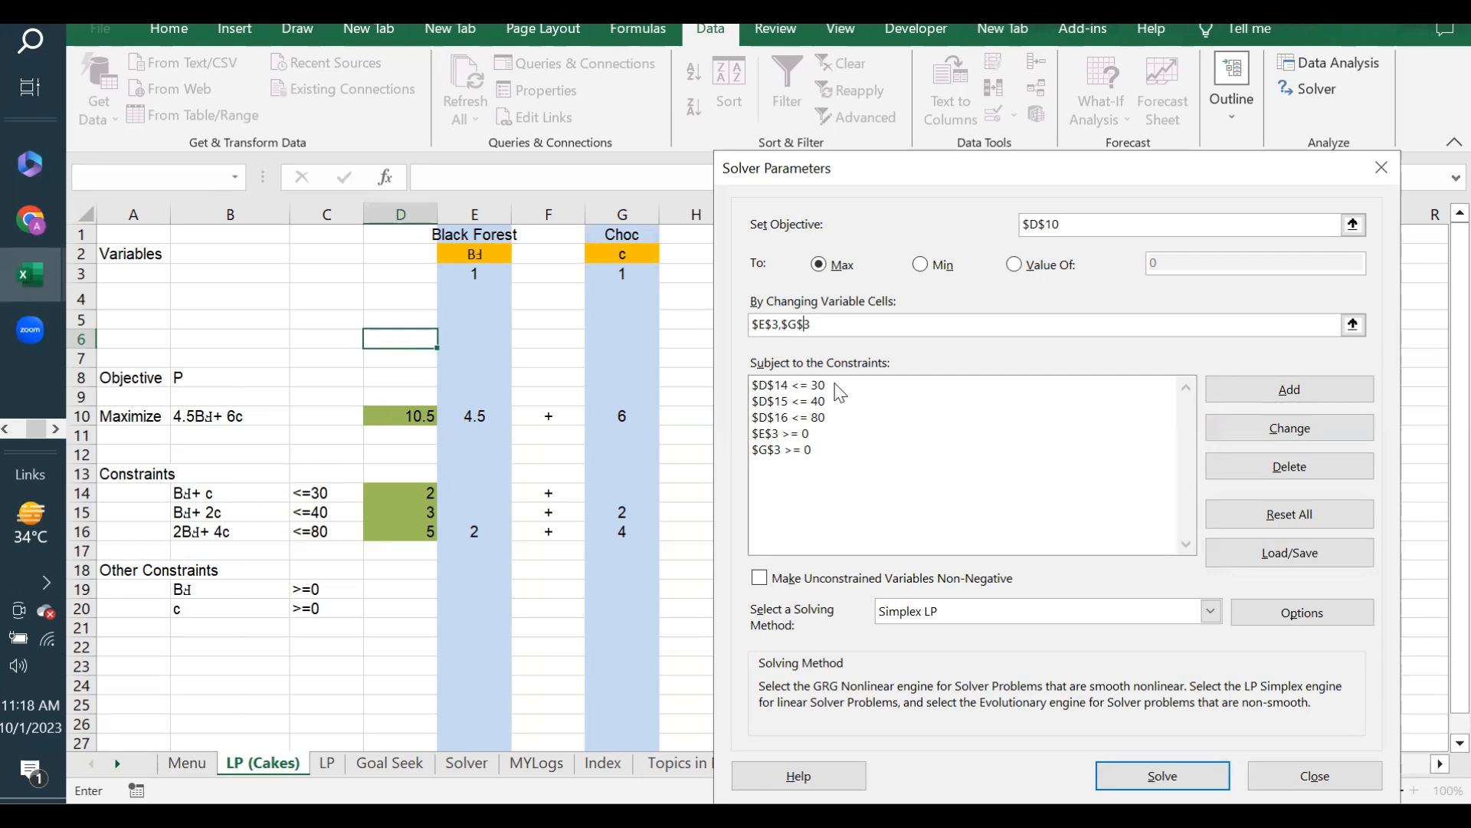
# Step: Review each Solver constraint in turn, covering D14:D16 and the non-negativity limits on E3 and G3
pyautogui.click(775, 387)
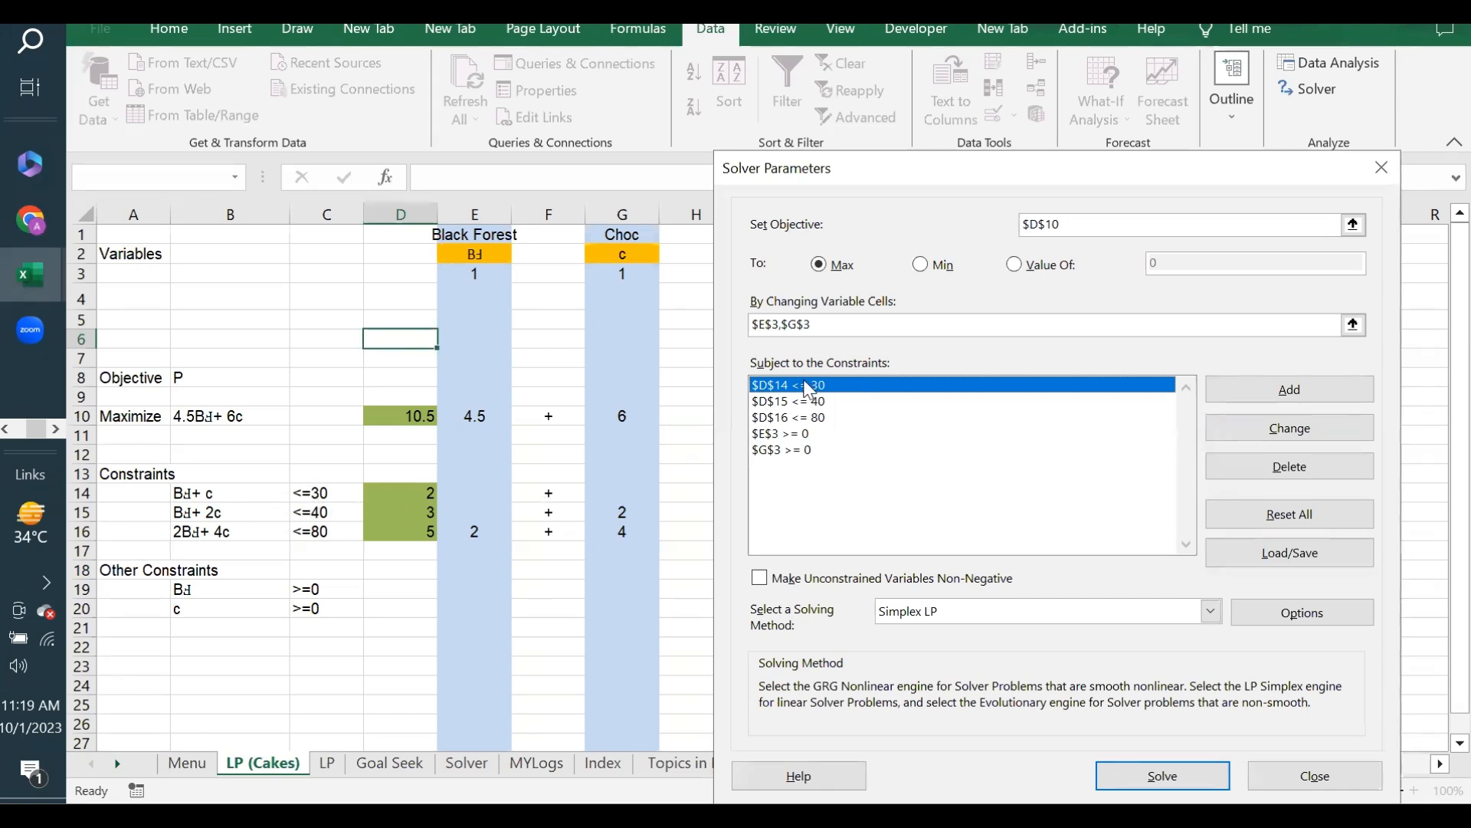
pyautogui.click(800, 403)
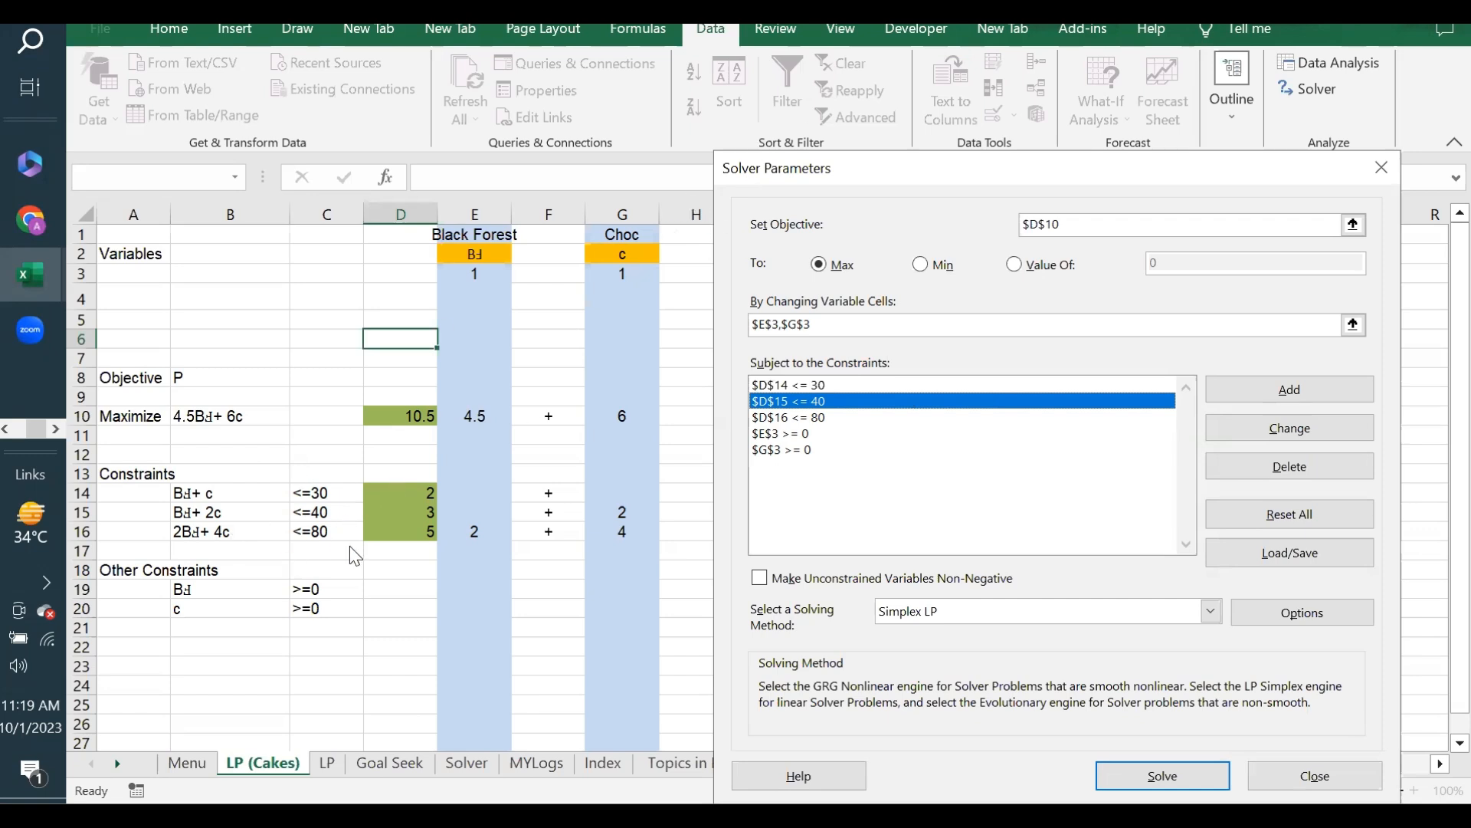
pyautogui.click(805, 422)
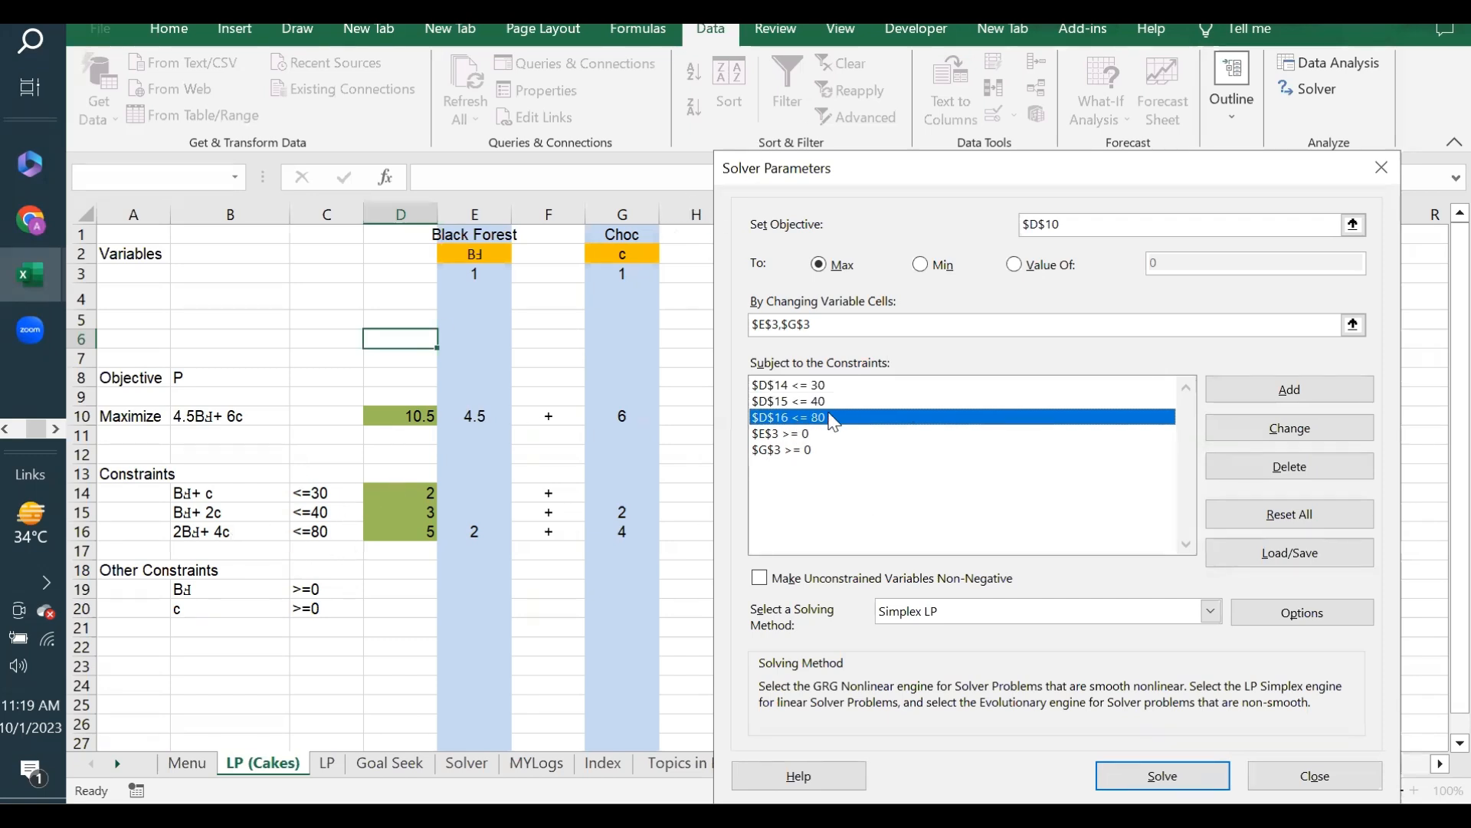
pyautogui.click(792, 435)
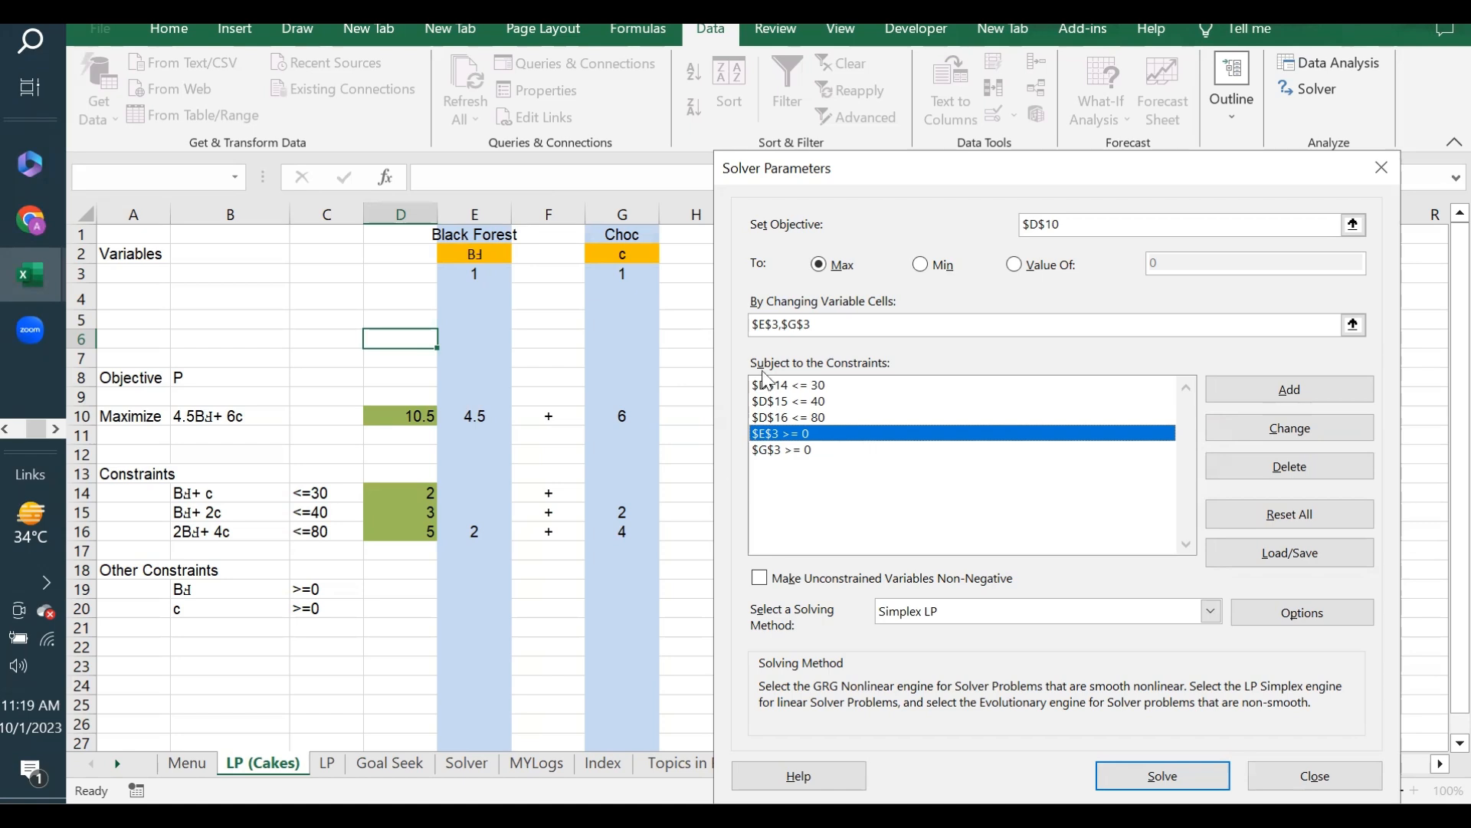
pyautogui.click(820, 451)
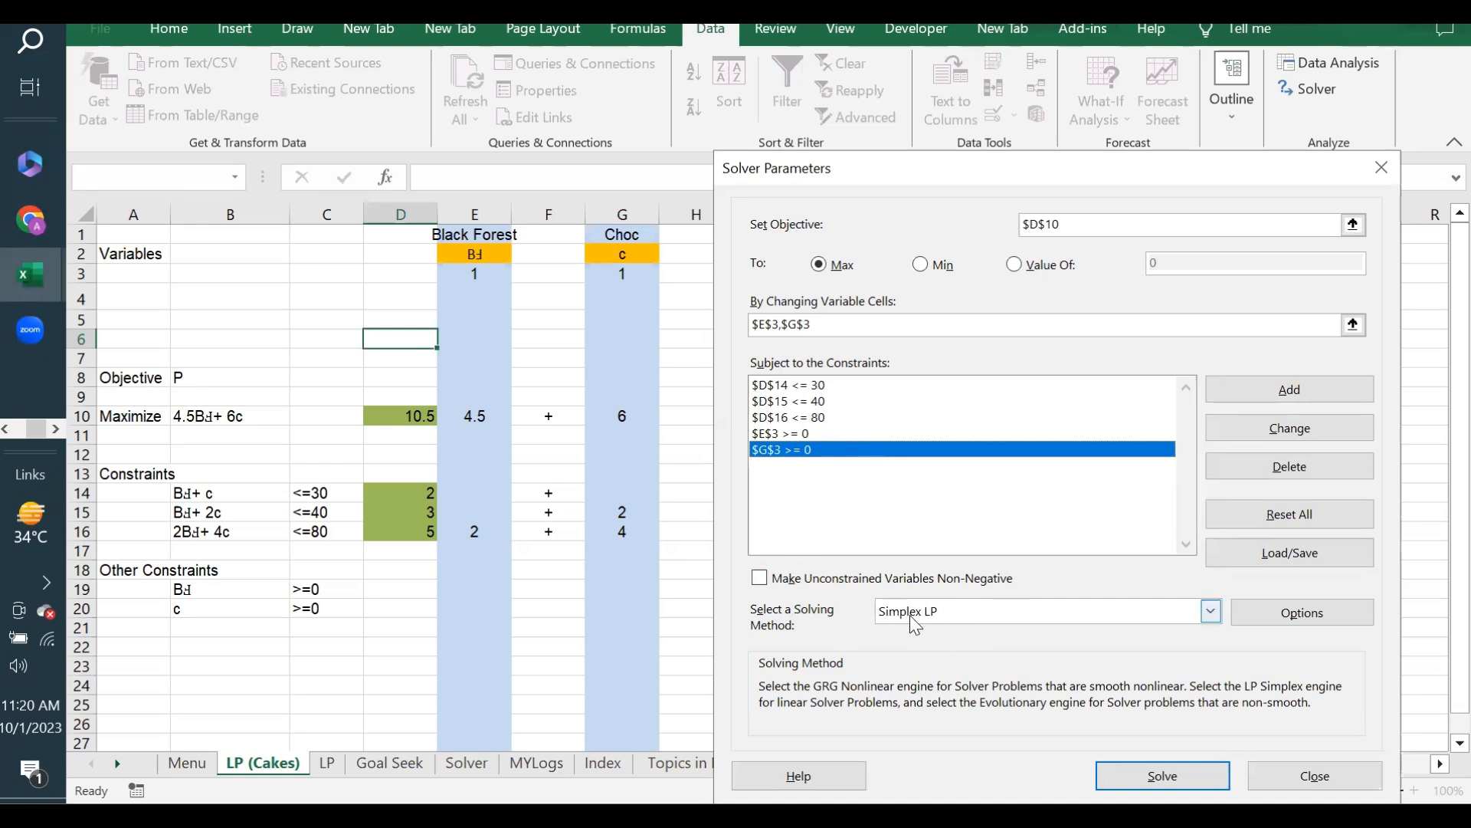
# Step: Solve the model with the Simplex LP method and keep the Solver solution
pyautogui.click(1211, 611)
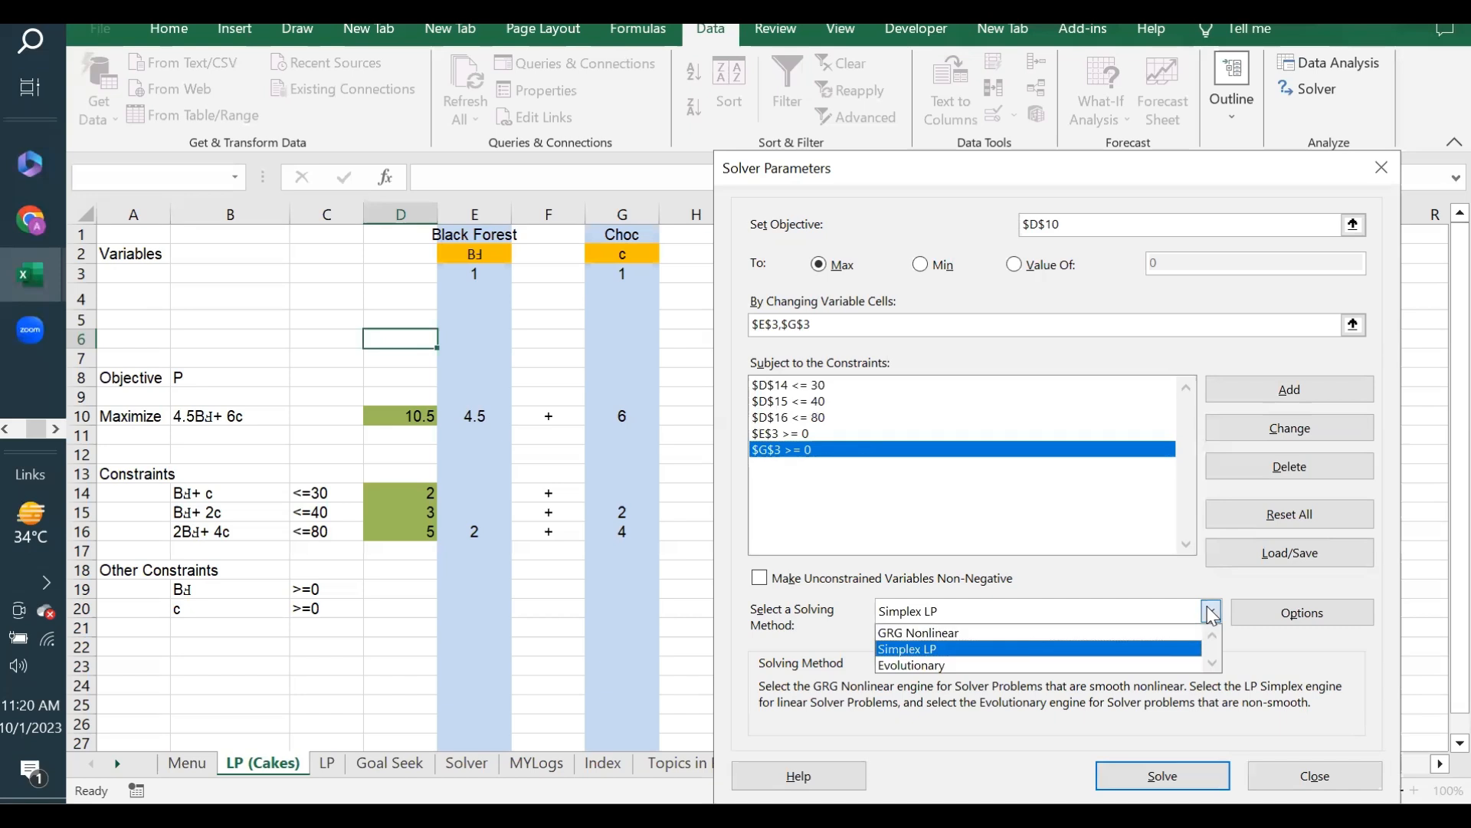
pyautogui.click(944, 652)
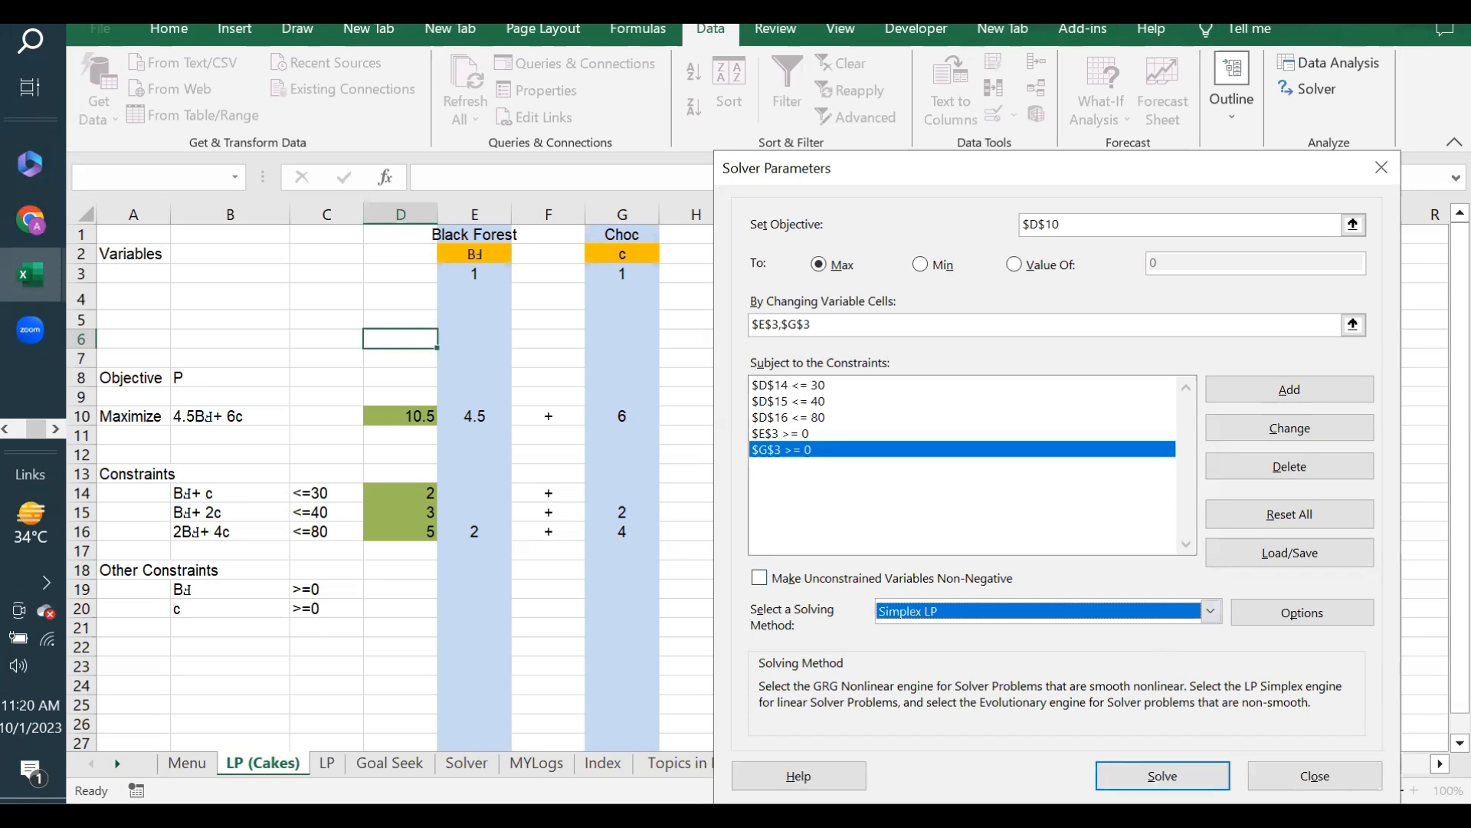
pyautogui.click(1163, 775)
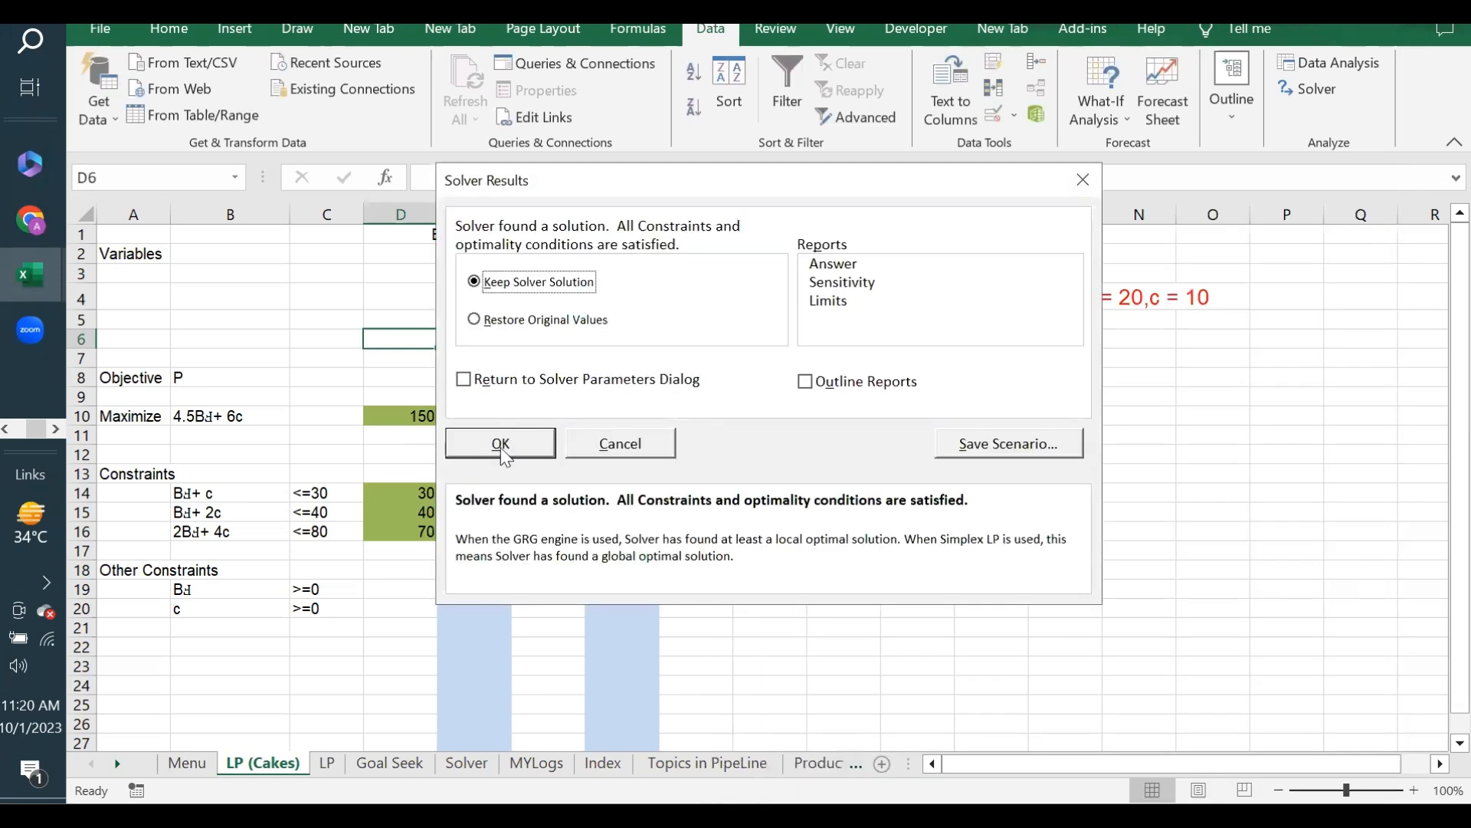
pyautogui.click(502, 445)
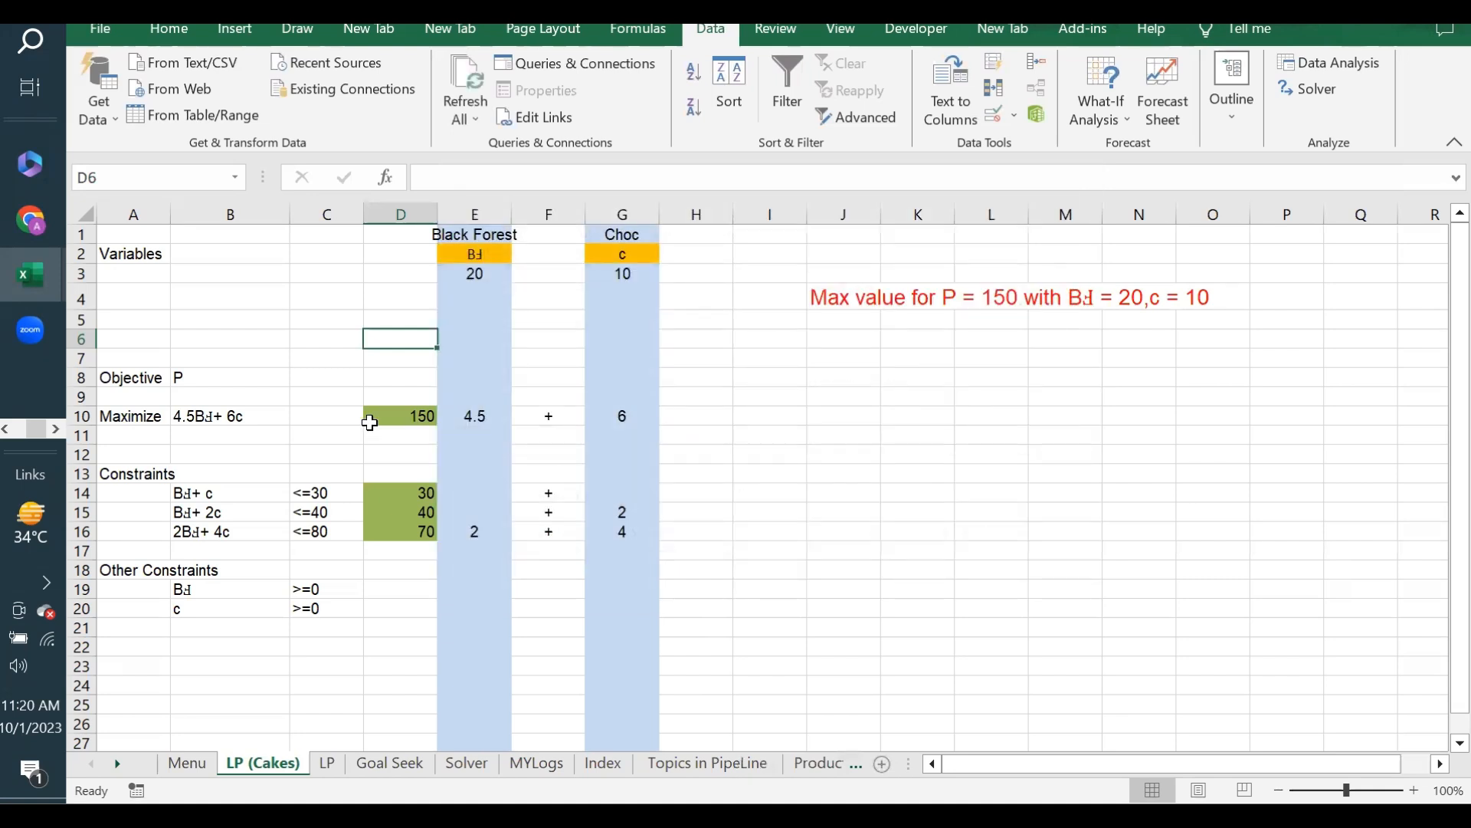
# Step: Examine the objective formula in D10 and the formula behind the result text in J4
pyautogui.click(413, 416)
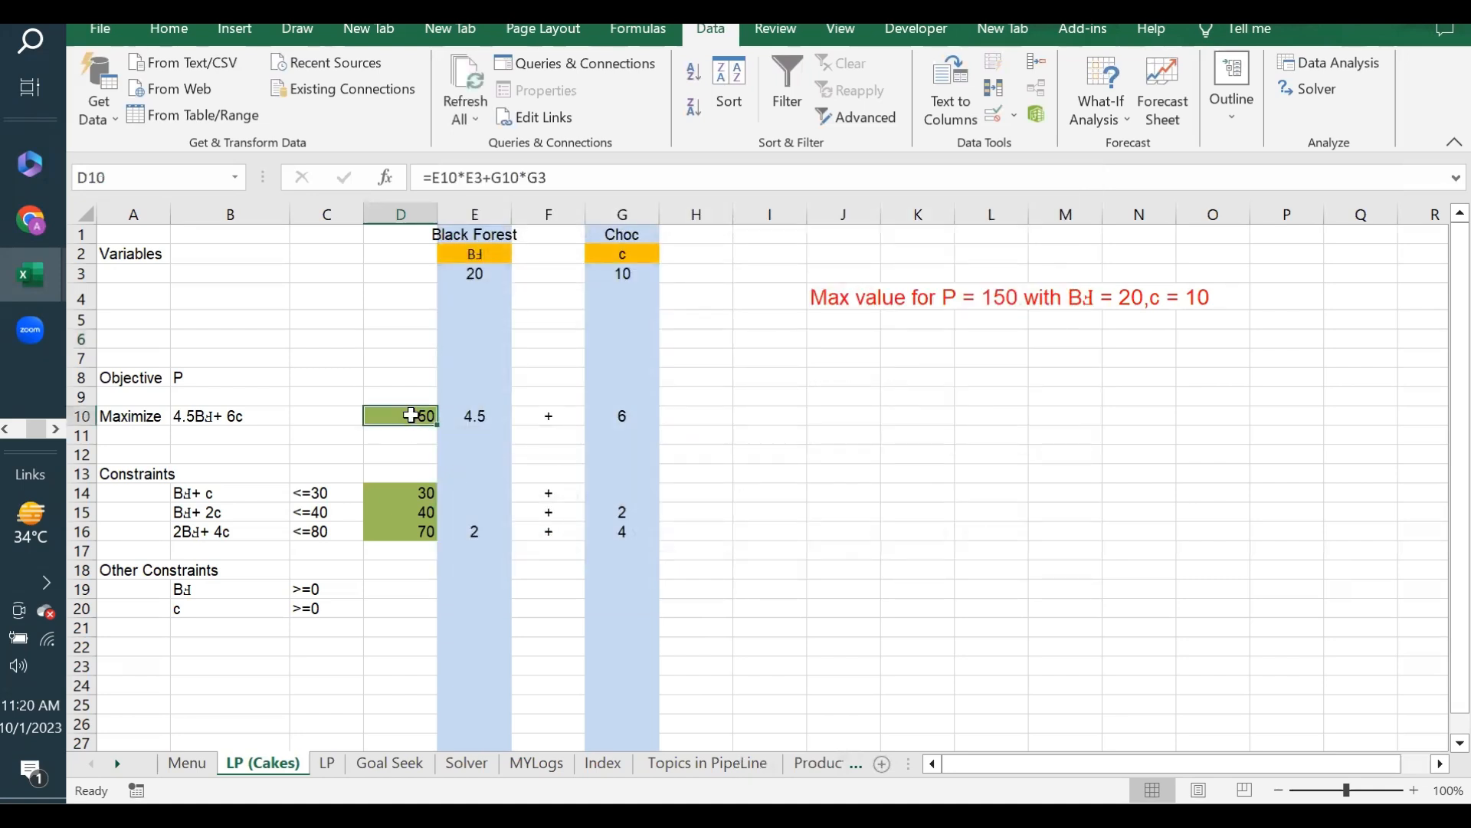
pyautogui.click(822, 300)
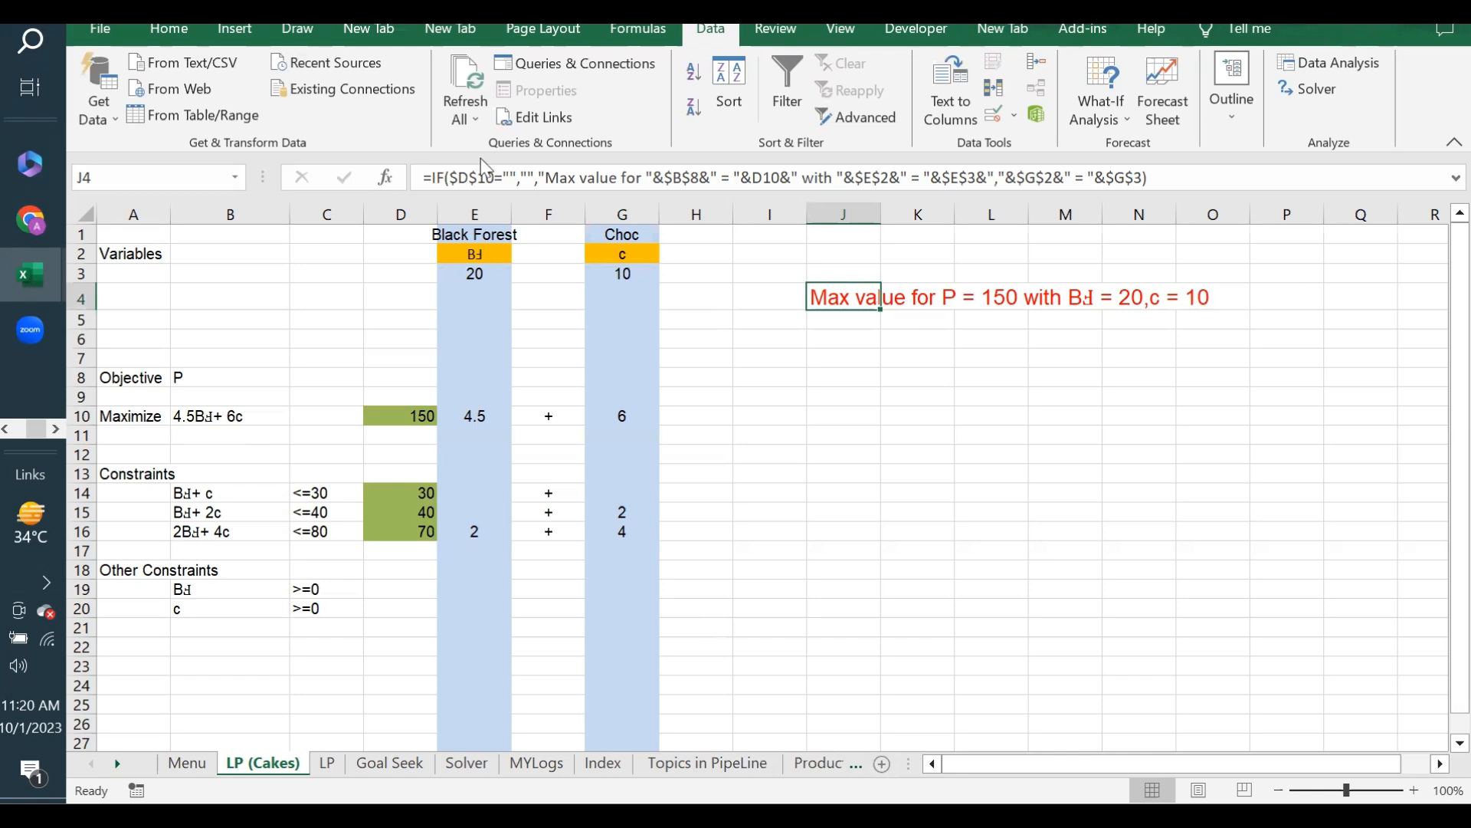
pyautogui.click(127, 257)
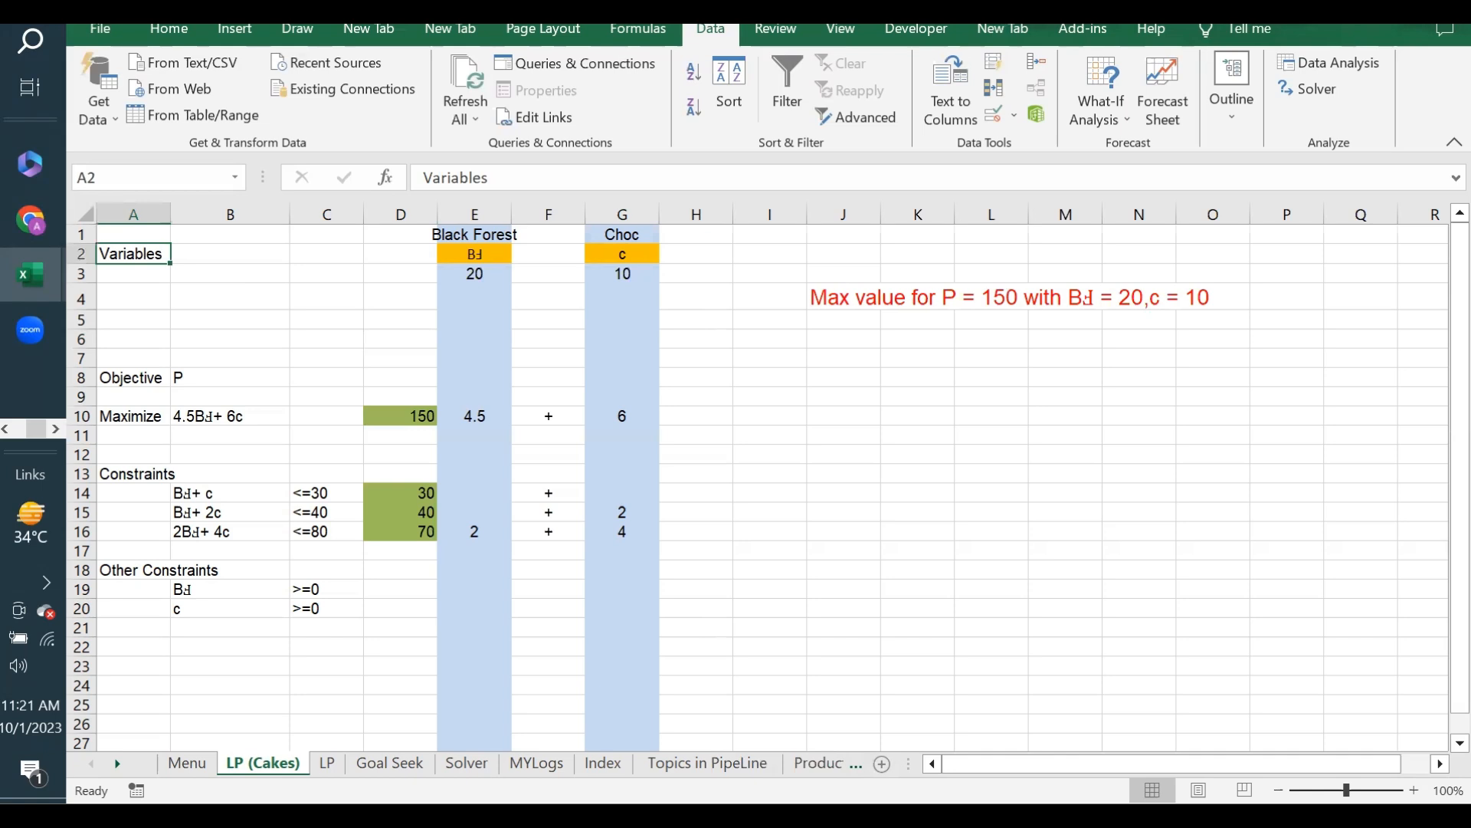
pyautogui.click(204, 268)
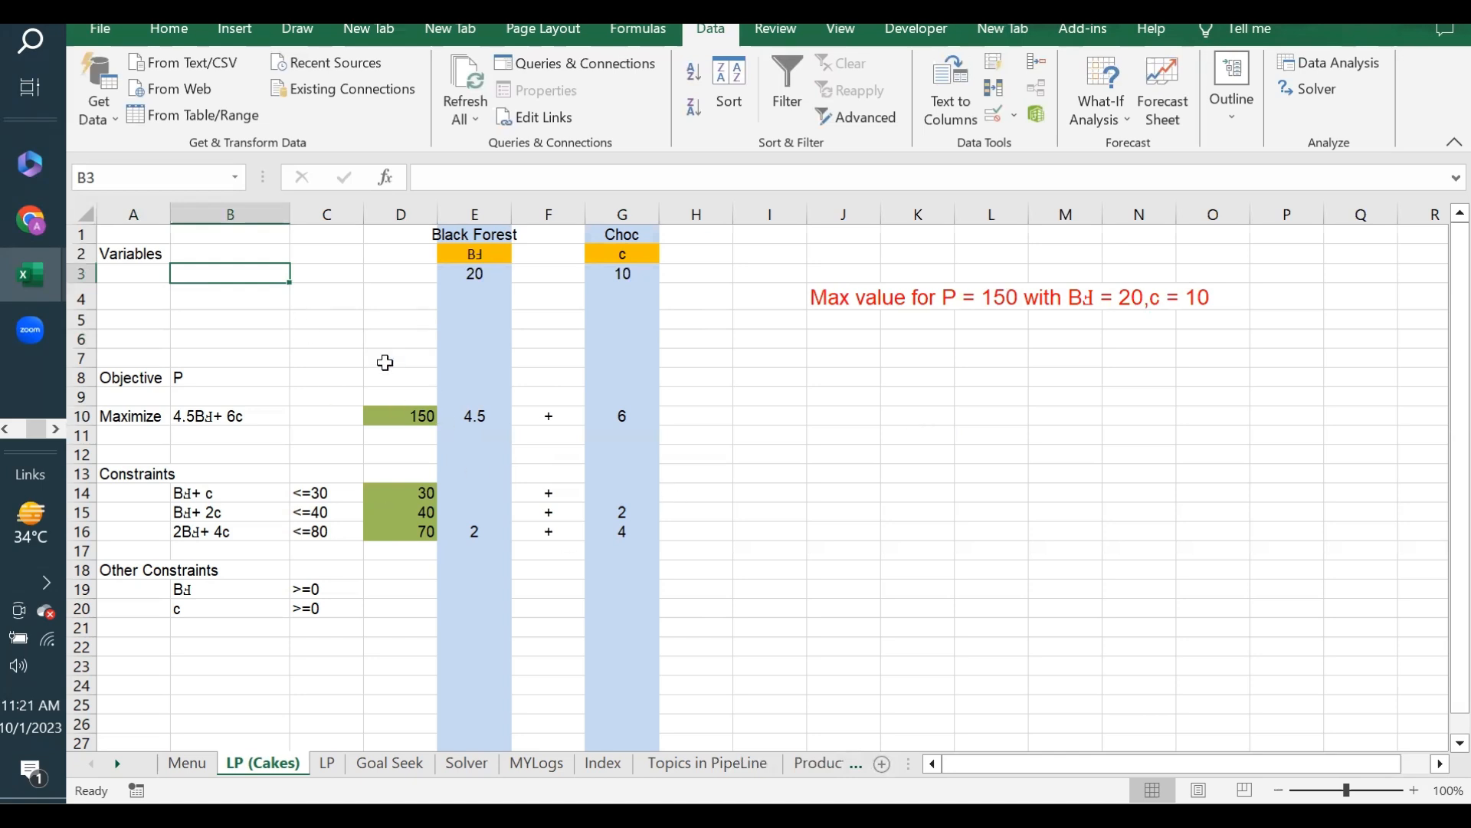
pyautogui.click(204, 255)
pyautogui.click(227, 316)
pyautogui.click(199, 278)
pyautogui.click(199, 314)
pyautogui.click(204, 280)
pyautogui.click(208, 295)
pyautogui.click(207, 278)
pyautogui.moveTo(209, 292); pyautogui.dragTo(371, 350)
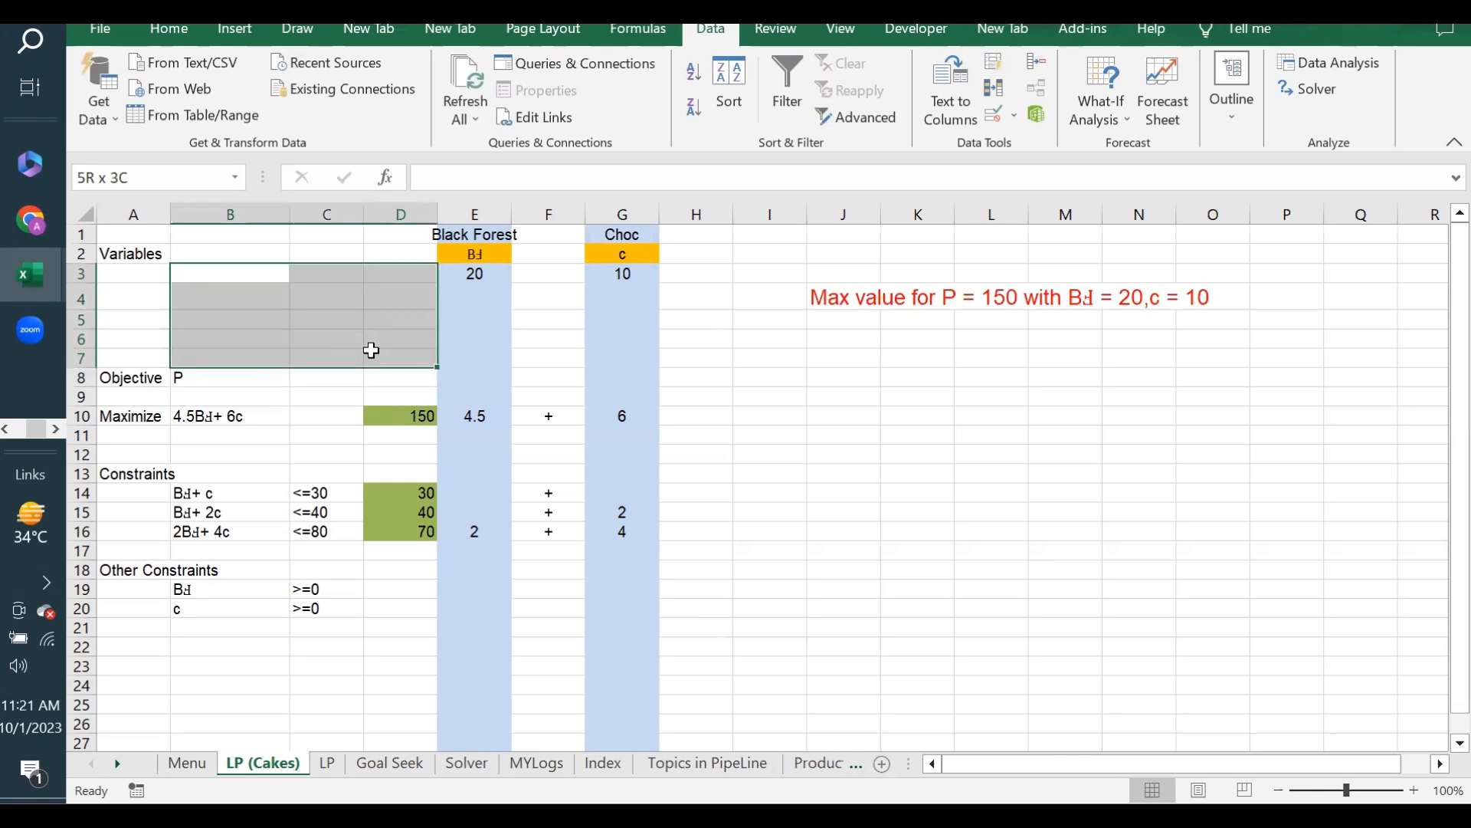
pyautogui.click(250, 274)
pyautogui.moveTo(250, 273); pyautogui.dragTo(355, 342)
pyautogui.click(210, 274)
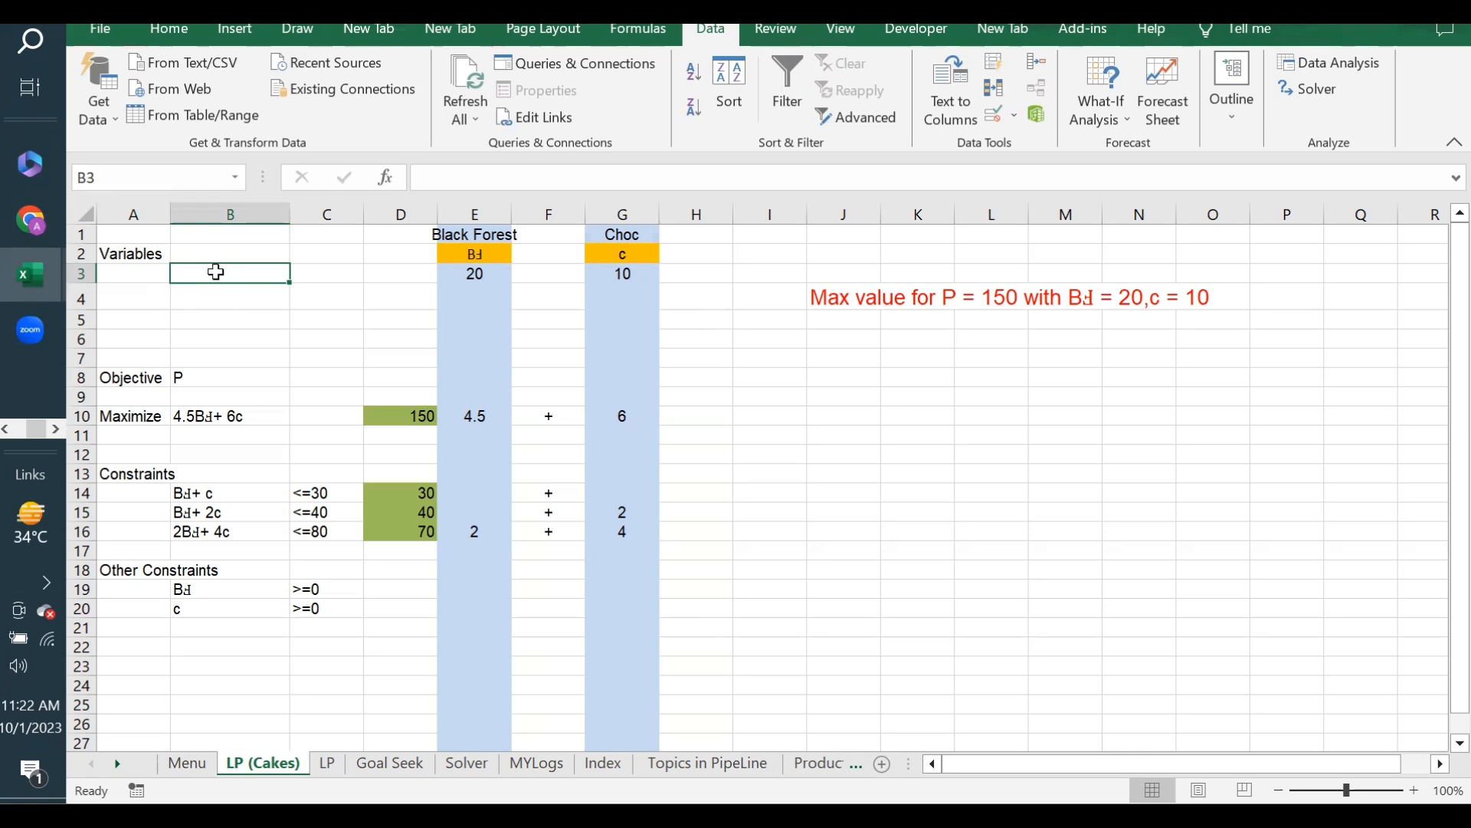
pyautogui.click(207, 289)
pyautogui.click(205, 278)
pyautogui.click(207, 294)
pyautogui.click(207, 275)
pyautogui.moveTo(207, 274); pyautogui.dragTo(406, 358)
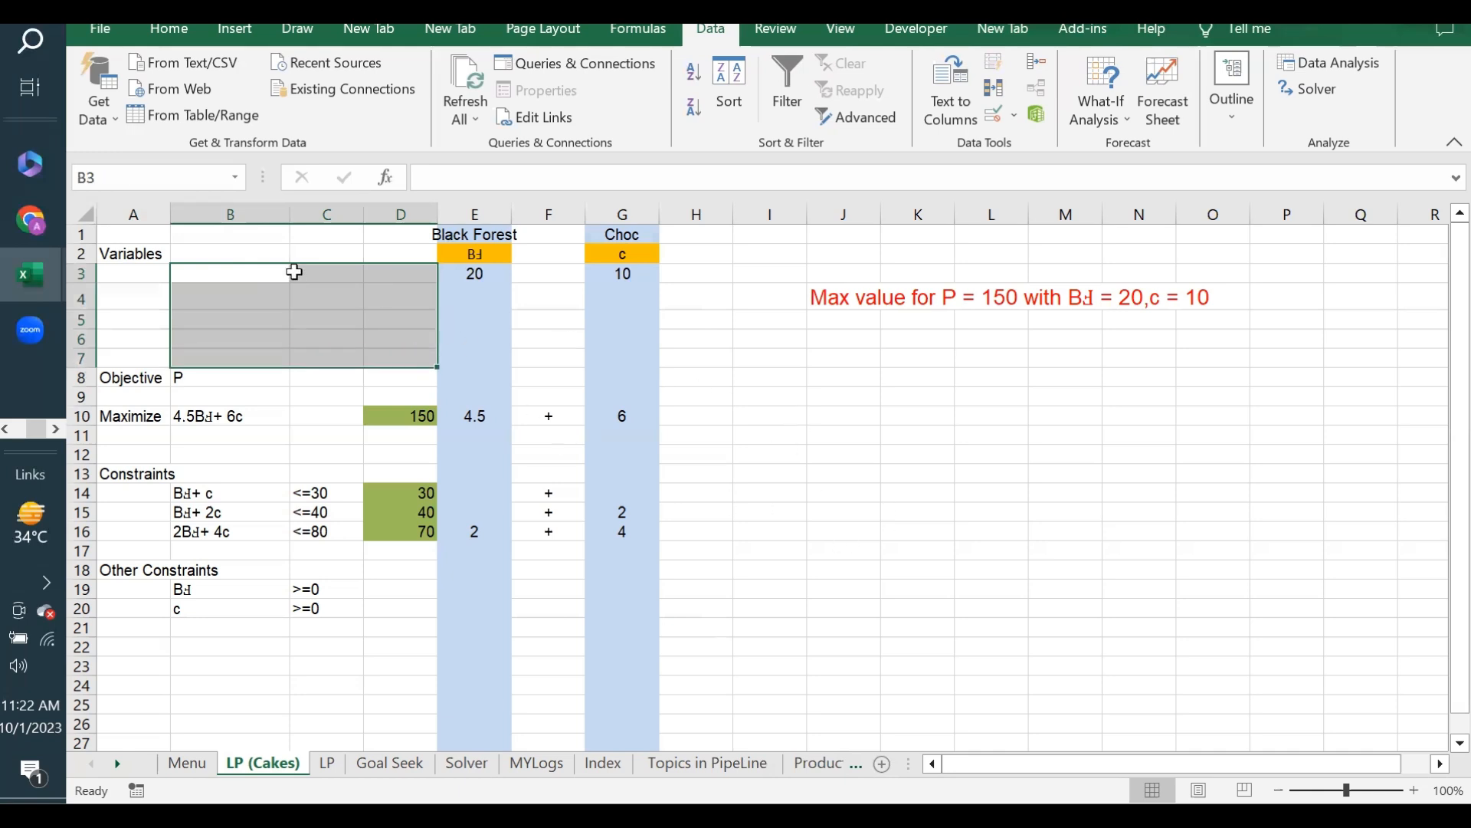
pyautogui.click(230, 269)
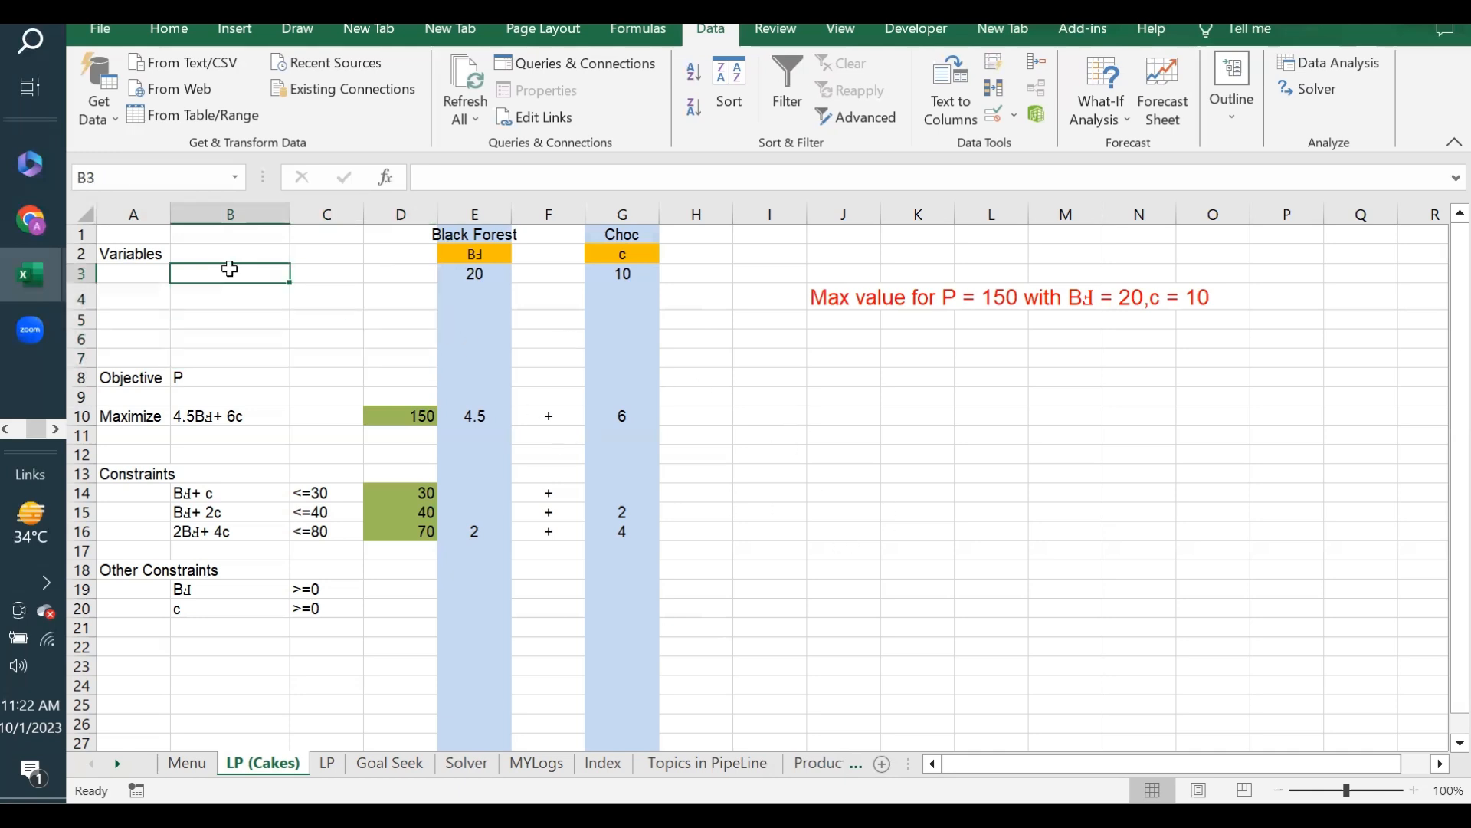